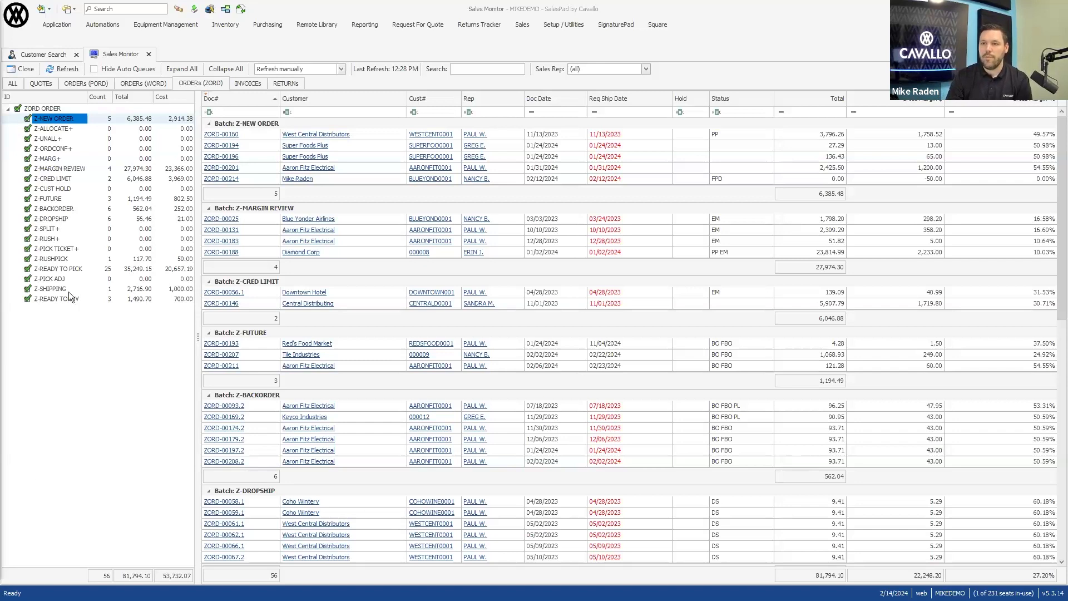
Open customer AARONFIT0001 (Aaron Fitz Electrical) from Customer Search and list its returns tracker cases
{"action": "left_click", "coordinate": [31, 52]}
{"action": "key", "text": "Return"}
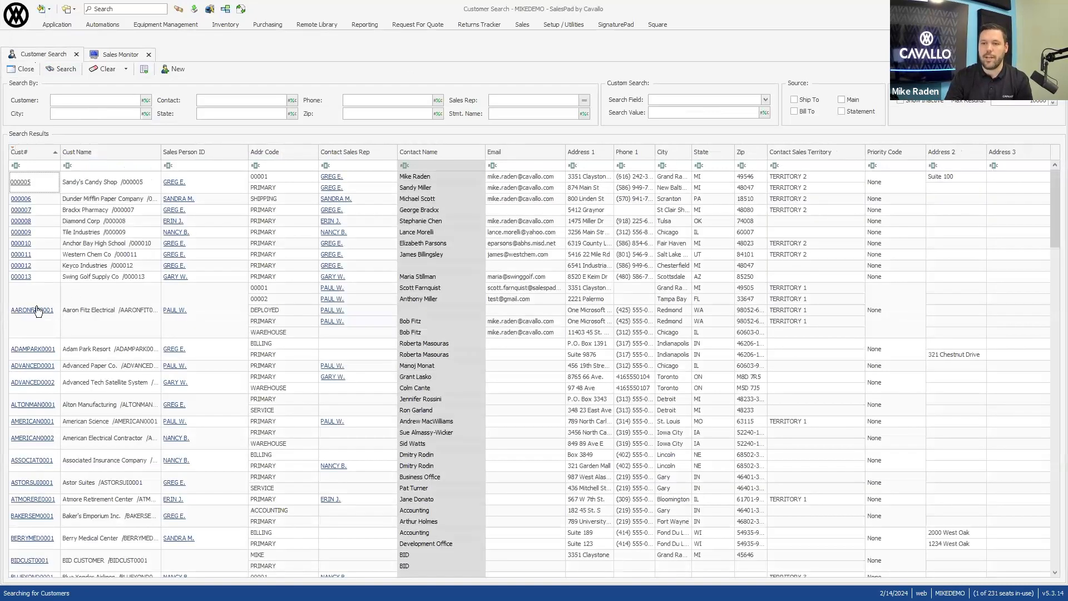
{"action": "left_click", "coordinate": [32, 310]}
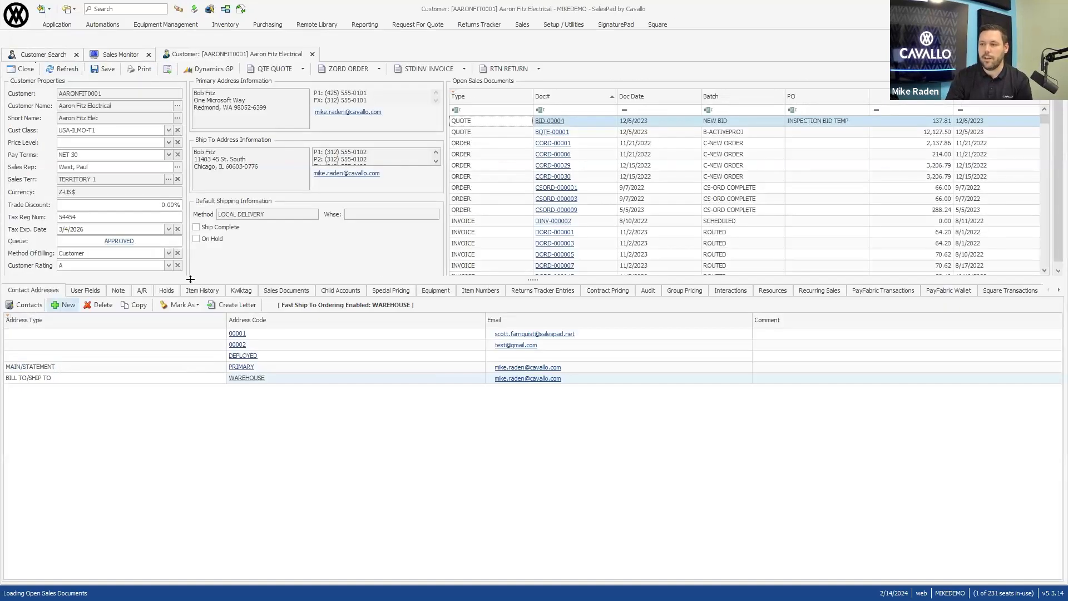
{"action": "left_click", "coordinate": [522, 295]}
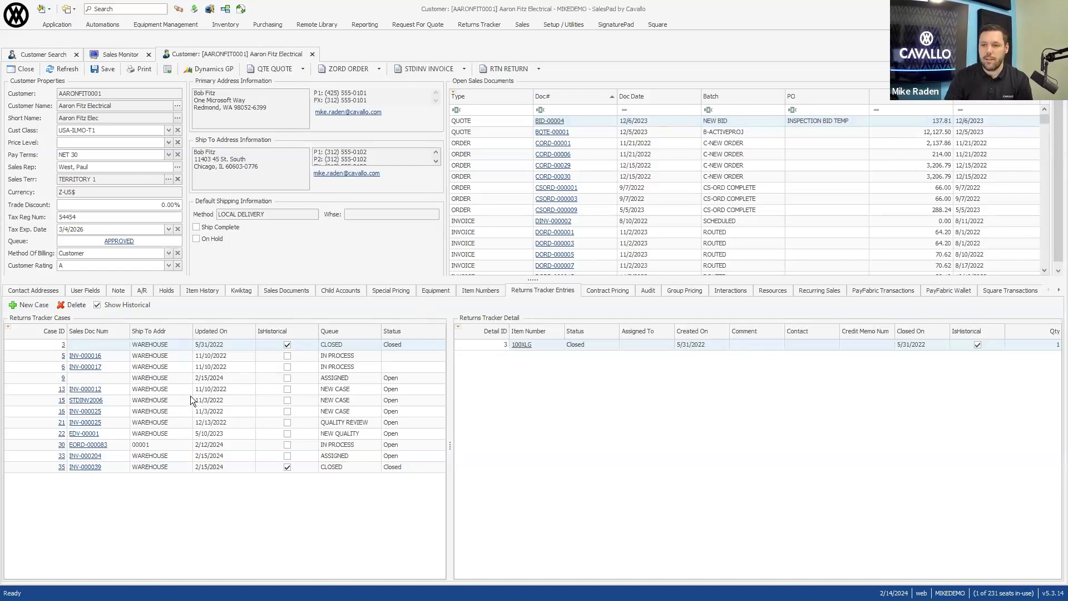
Select returns case 5, then case 6 to show its PM-DFSP6 line, quantity 1
{"action": "left_click", "coordinate": [182, 356]}
{"action": "left_click", "coordinate": [179, 367]}
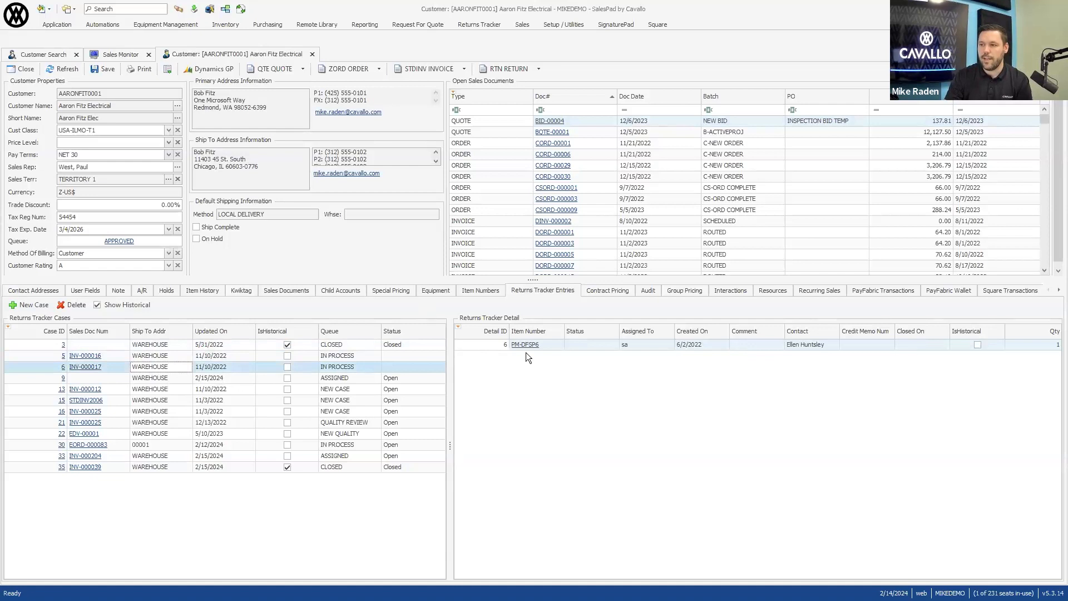
{"action": "key", "text": "ctrl"}
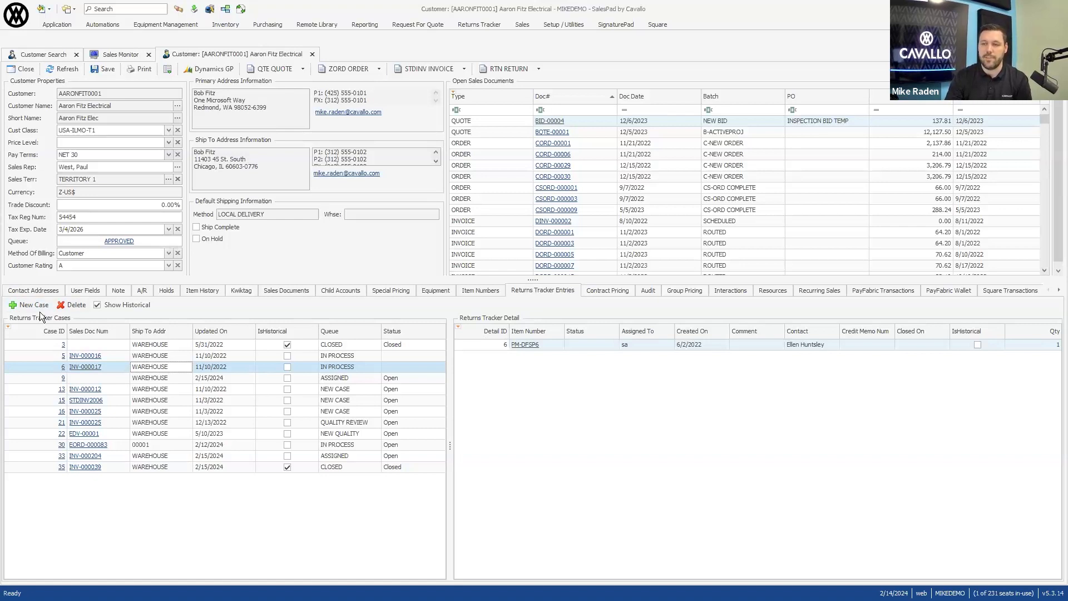
Look up item hd-20 in Inventory Lookup to show its returns history cases 35, 36, 31, 30, 24
{"action": "left_click", "coordinate": [218, 23]}
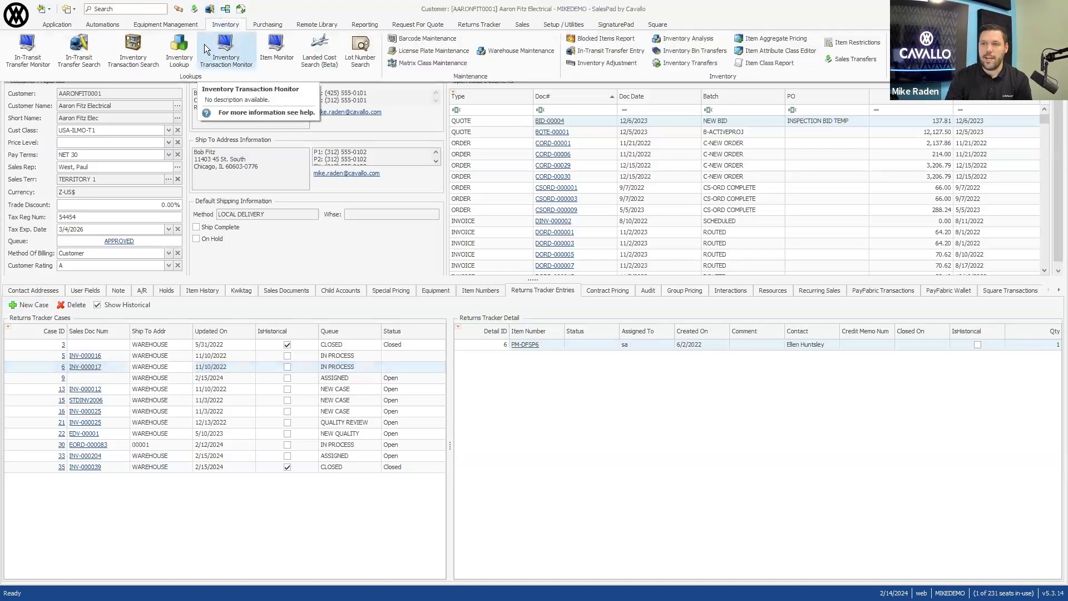
{"action": "left_click", "coordinate": [187, 55]}
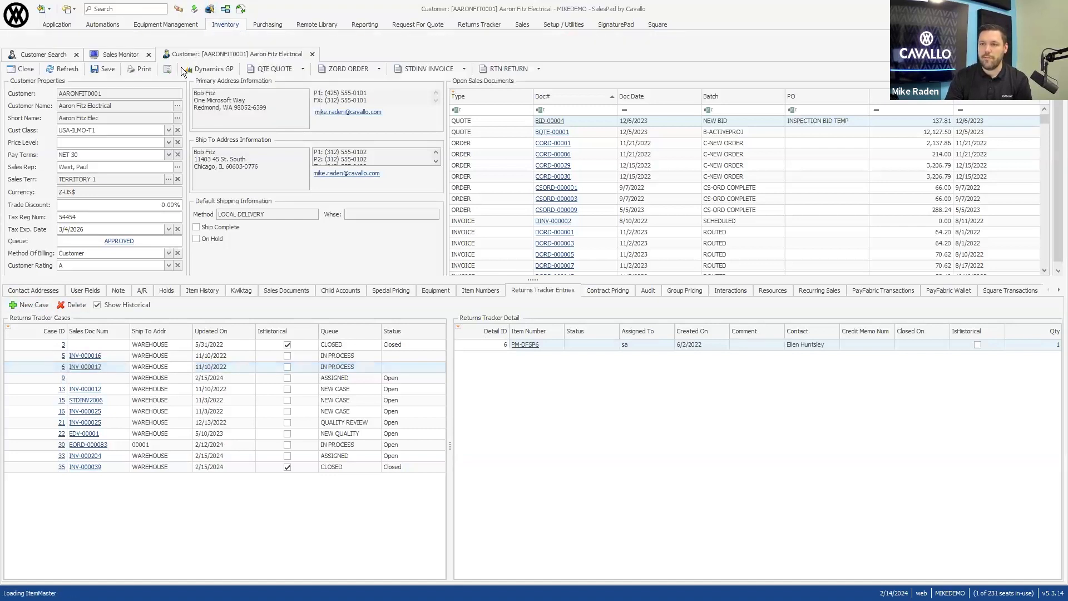
{"action": "type", "text": "hd"}
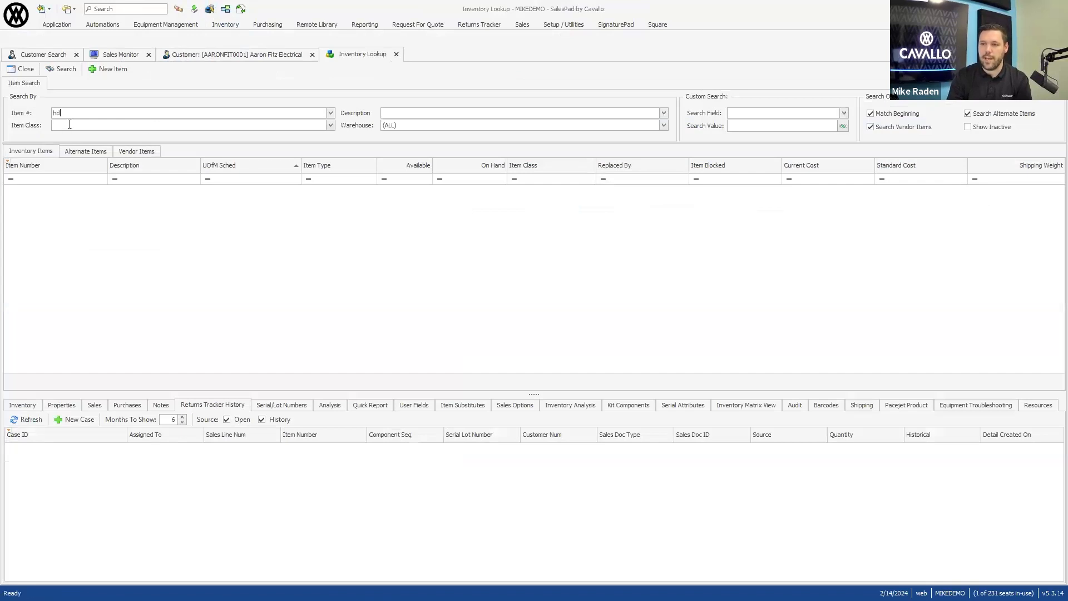
{"action": "type", "text": "-20"}
{"action": "key", "text": "Return"}
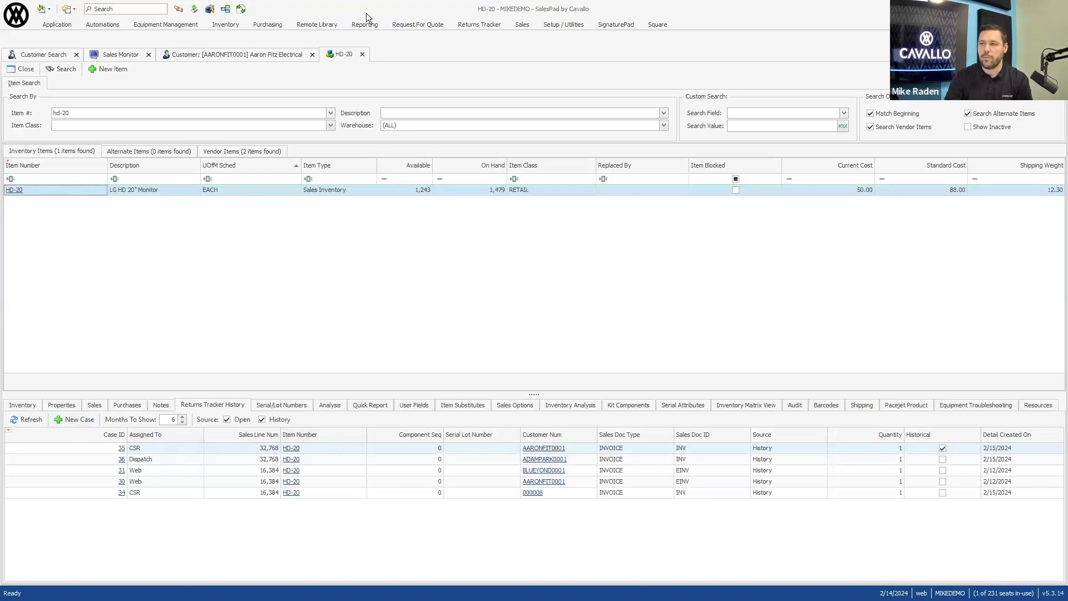
Close the HD-20 lookup and enter inv-000 as the Sales Documents Document # filter
{"action": "left_click", "coordinate": [362, 55]}
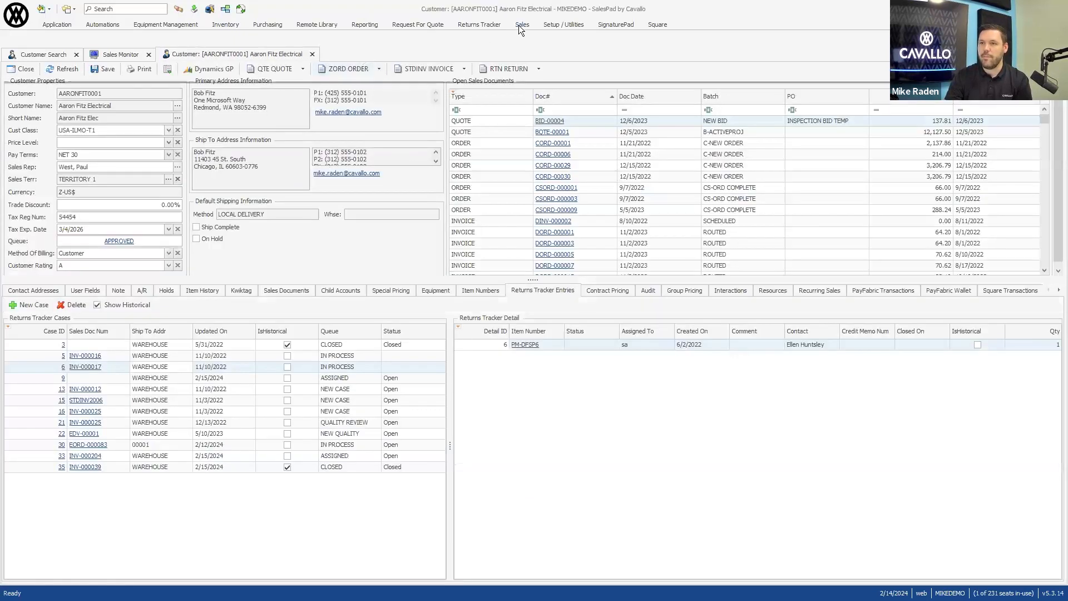
{"action": "left_click", "coordinate": [519, 25]}
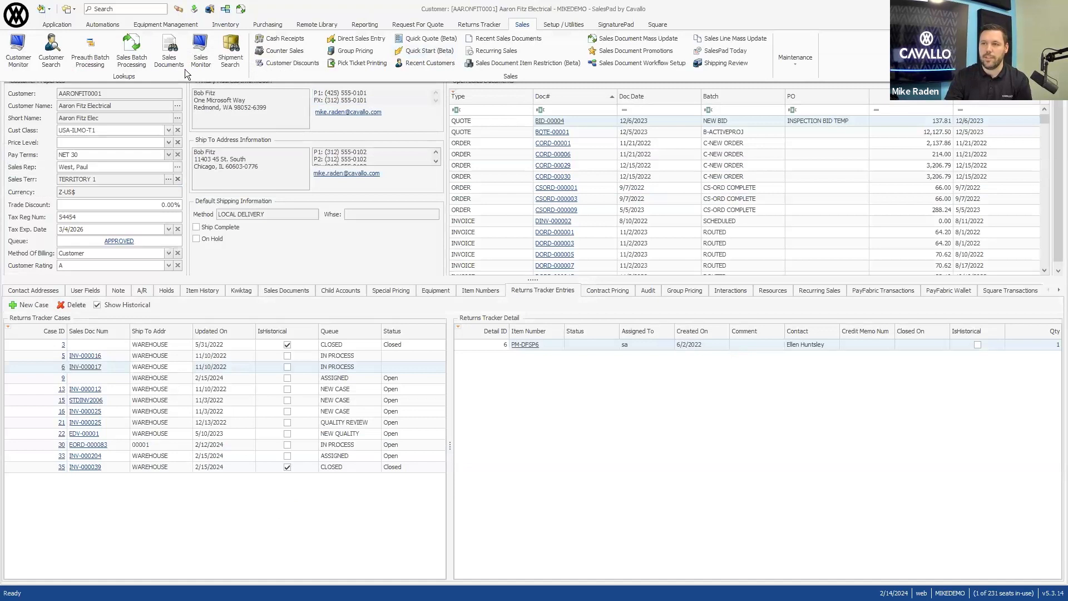
{"action": "left_click", "coordinate": [171, 58]}
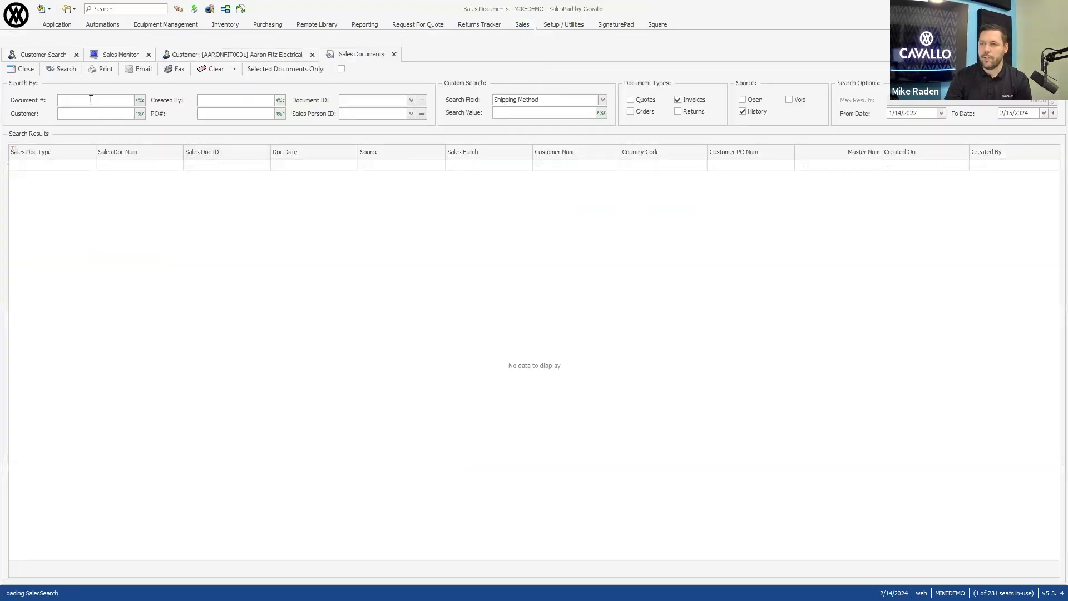
{"action": "type", "text": "inv-000"}
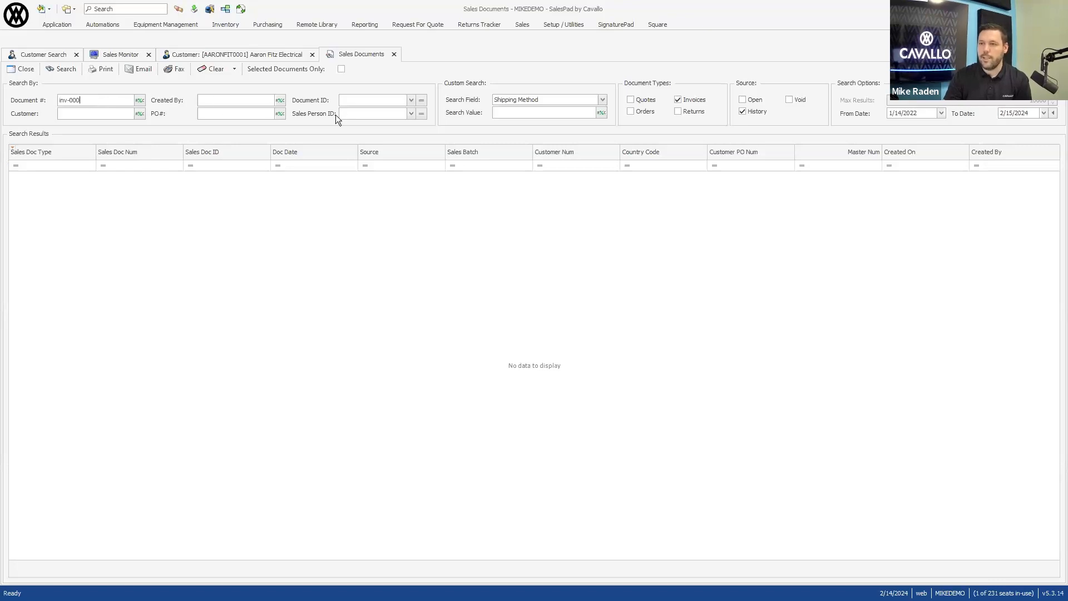
{"action": "left_click", "coordinate": [358, 97]}
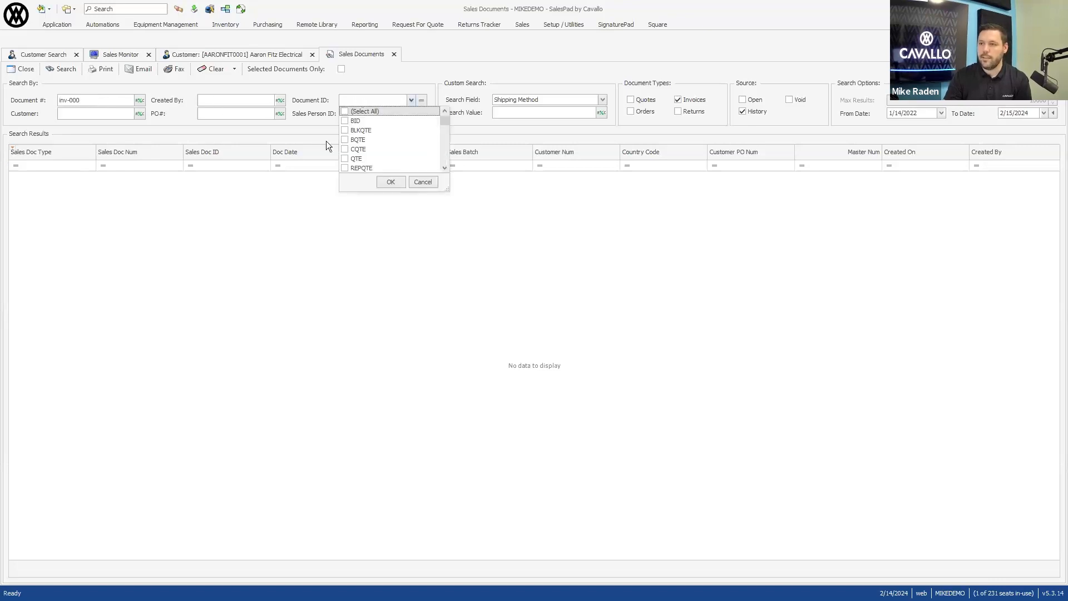
{"action": "left_click", "coordinate": [422, 183]}
Search the historical invoices and scroll the results down to INV-000214
{"action": "left_click", "coordinate": [59, 70]}
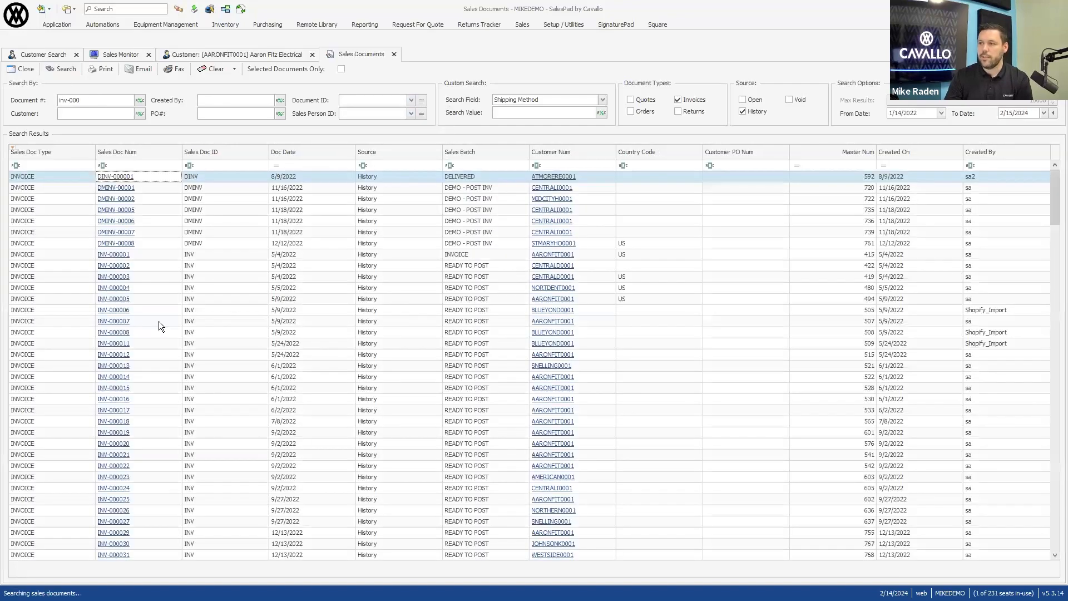
{"action": "scroll", "coordinate": [166, 412], "scroll_direction": "down", "scroll_amount": 20}
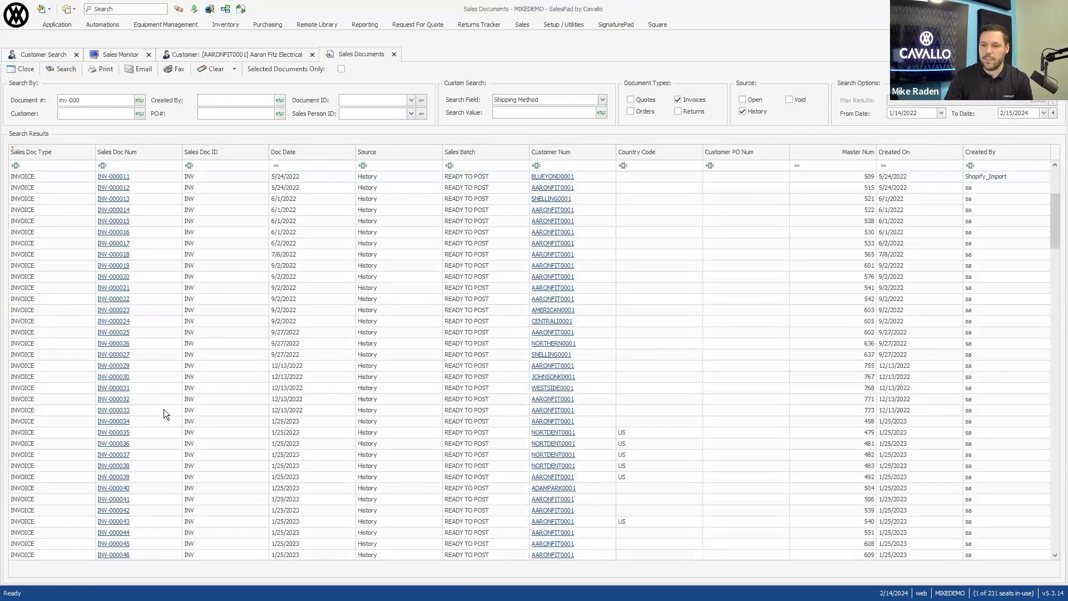
{"action": "scroll", "coordinate": [148, 420], "scroll_direction": "down", "scroll_amount": 17}
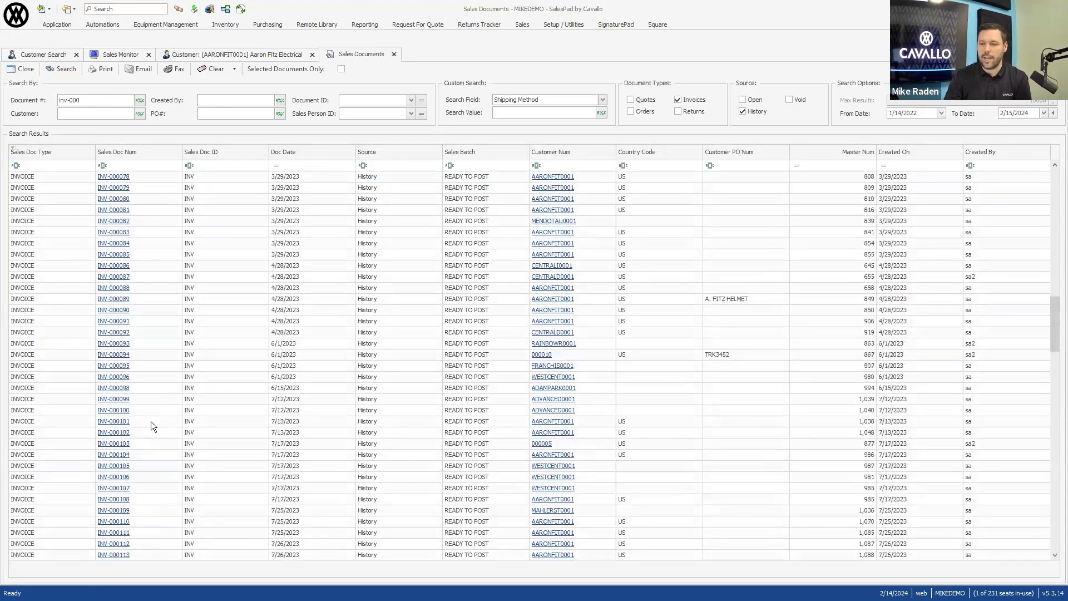
{"action": "scroll", "coordinate": [145, 426], "scroll_direction": "down", "scroll_amount": 20}
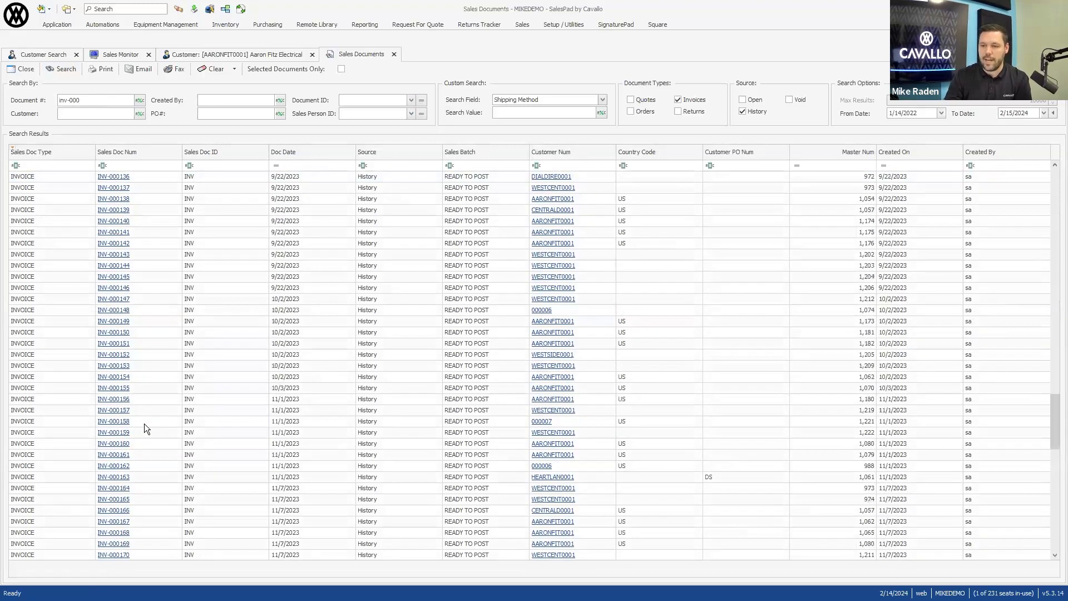
{"action": "scroll", "coordinate": [120, 480], "scroll_direction": "down", "scroll_amount": 2}
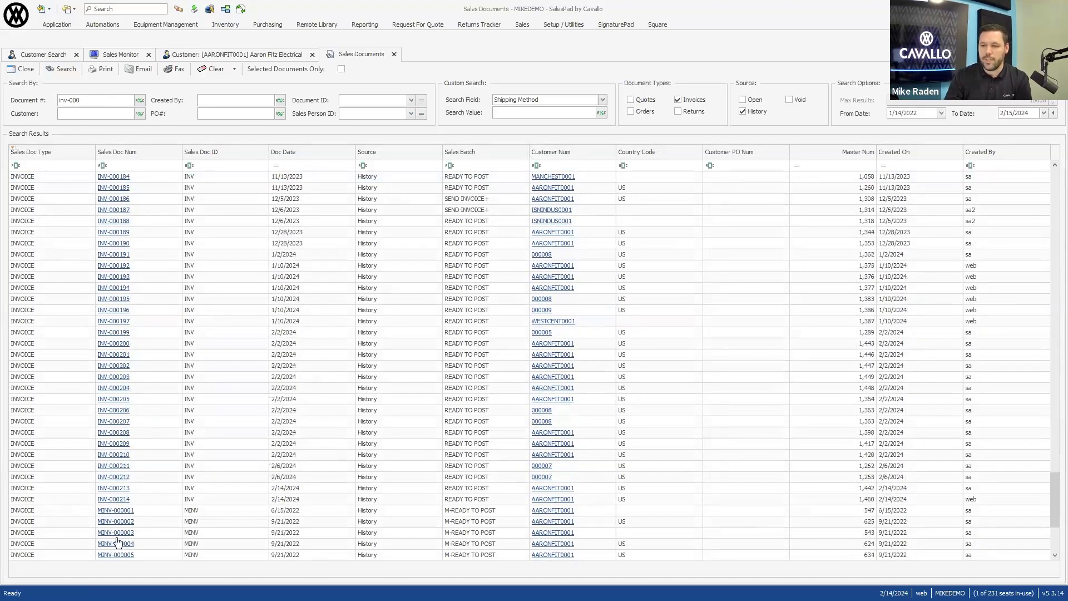
Open invoice INV-000214 and start a new returns case, bringing up the Line Selector
{"action": "left_click", "coordinate": [111, 499]}
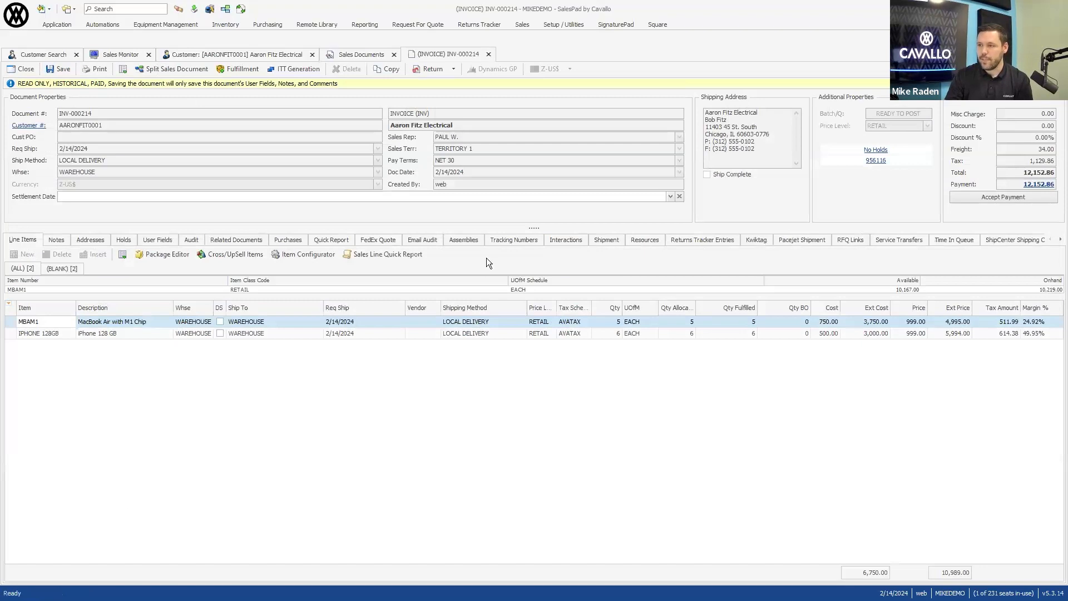
{"action": "left_click", "coordinate": [690, 242]}
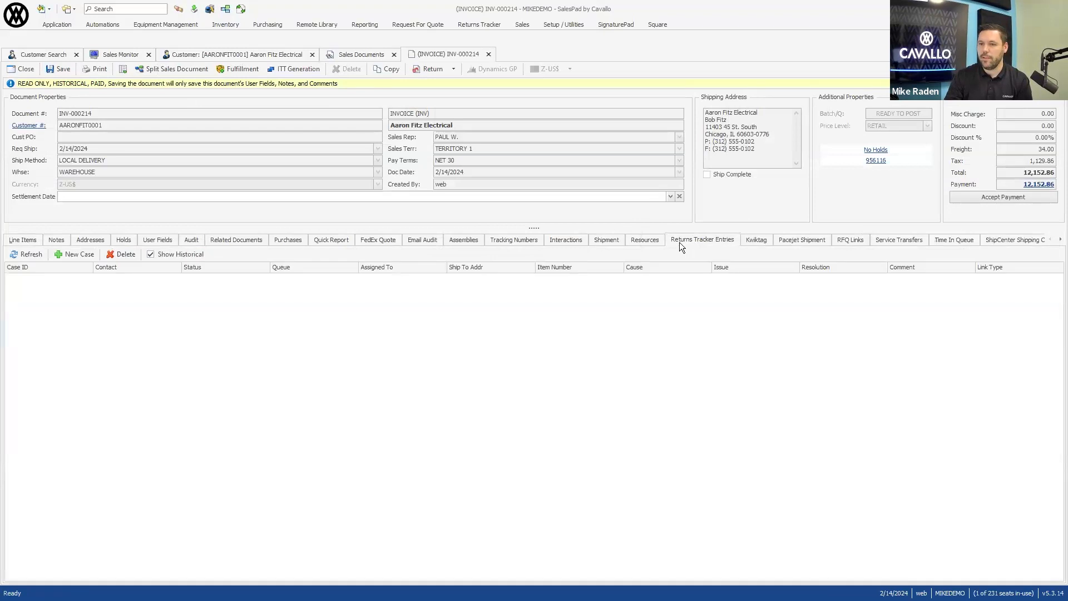
{"action": "left_click", "coordinate": [72, 253]}
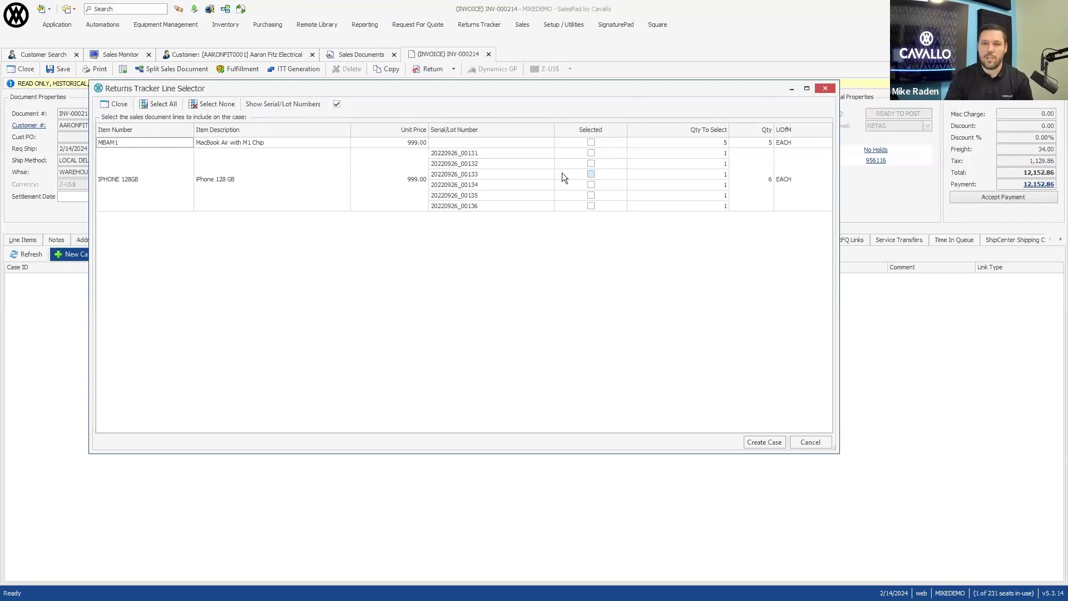
Check iPhone 128GB serial 20220926_00131 and create the returns case from it
{"action": "left_click", "coordinate": [591, 154]}
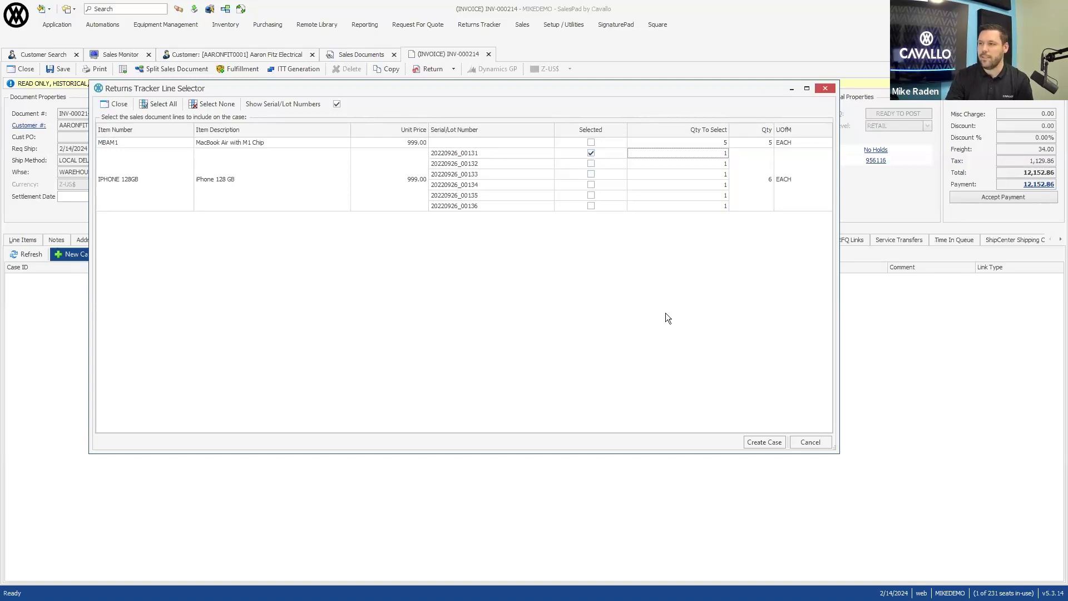
{"action": "left_click", "coordinate": [753, 440]}
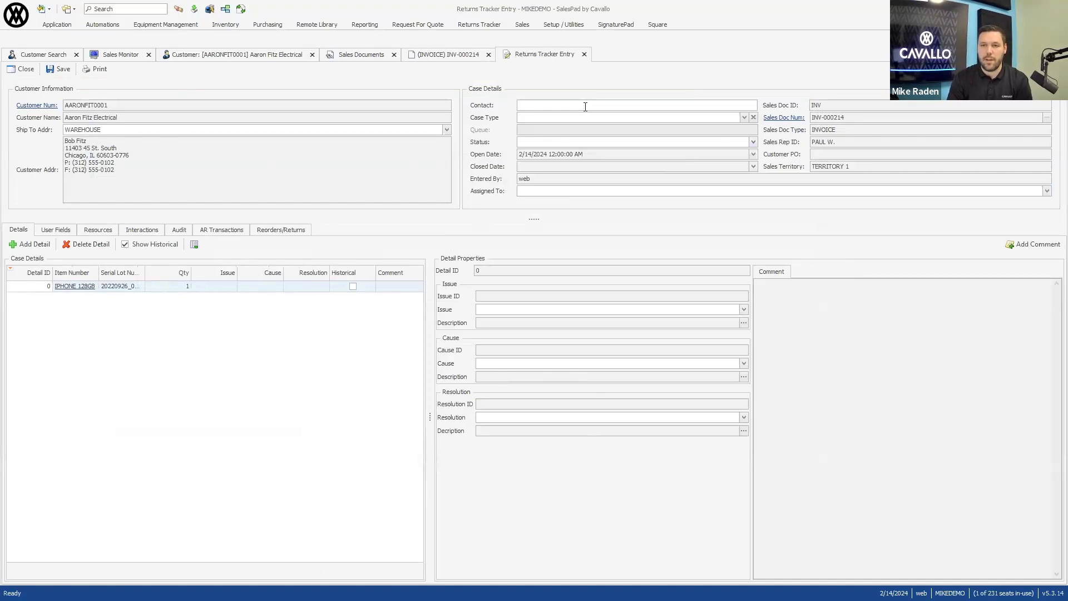
Enter the contact's name and set the case type to Return
{"action": "type", "text": "B"}
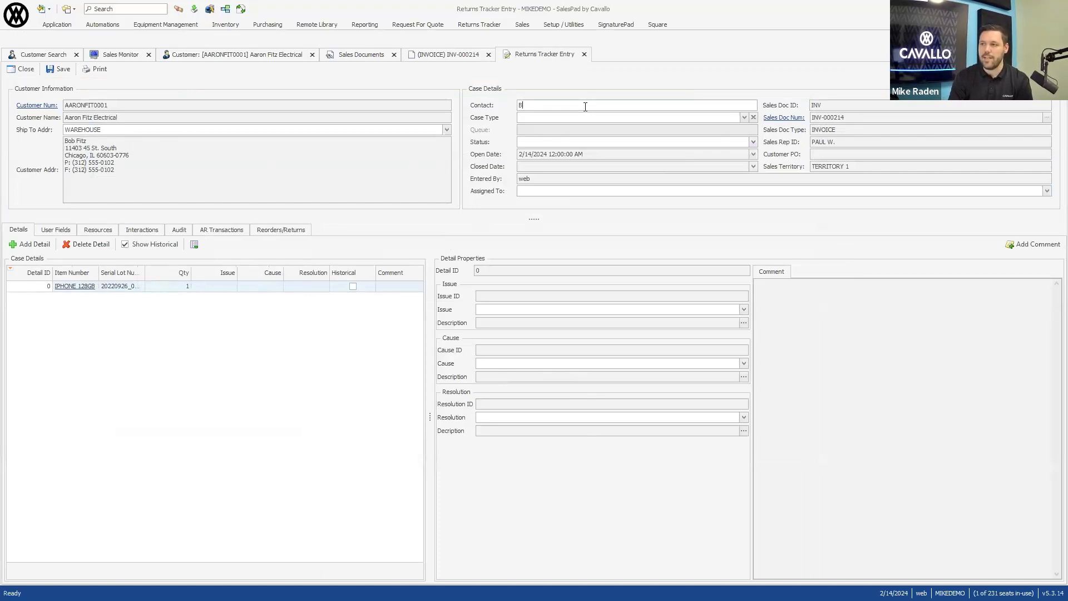
{"action": "type", "text": "ob Fitz"}
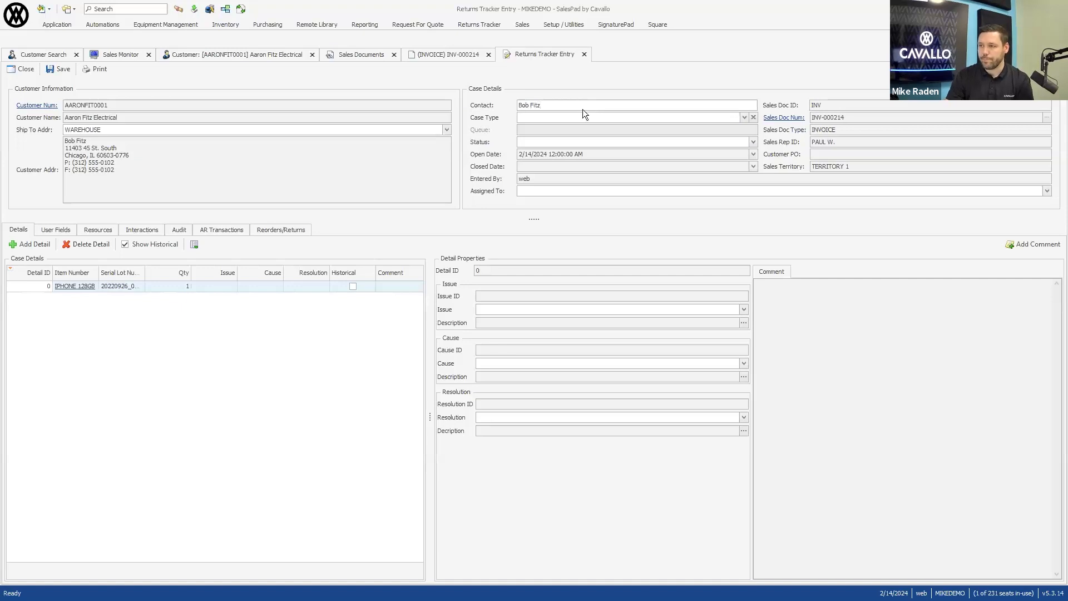
{"action": "left_click", "coordinate": [537, 115]}
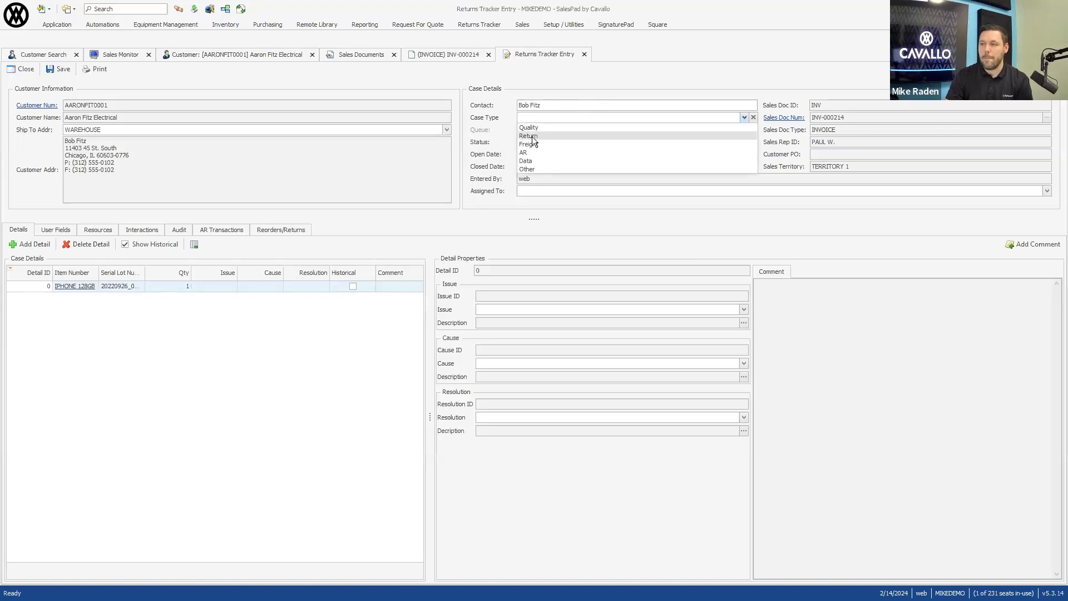
{"action": "left_click", "coordinate": [532, 137]}
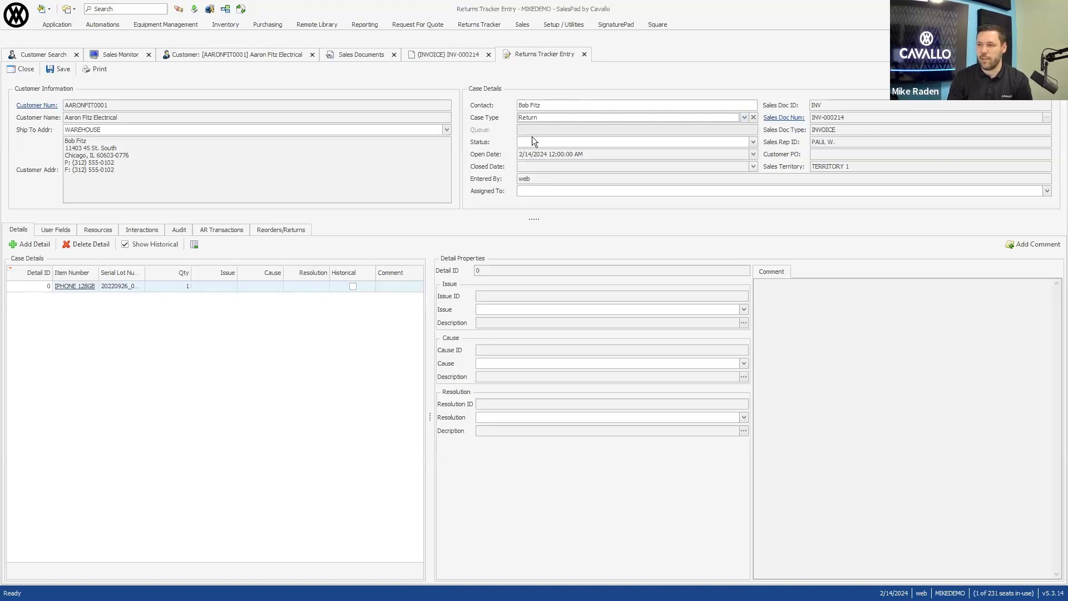
Set the case status to Open and assign it to the CSR user
{"action": "left_click", "coordinate": [559, 145]}
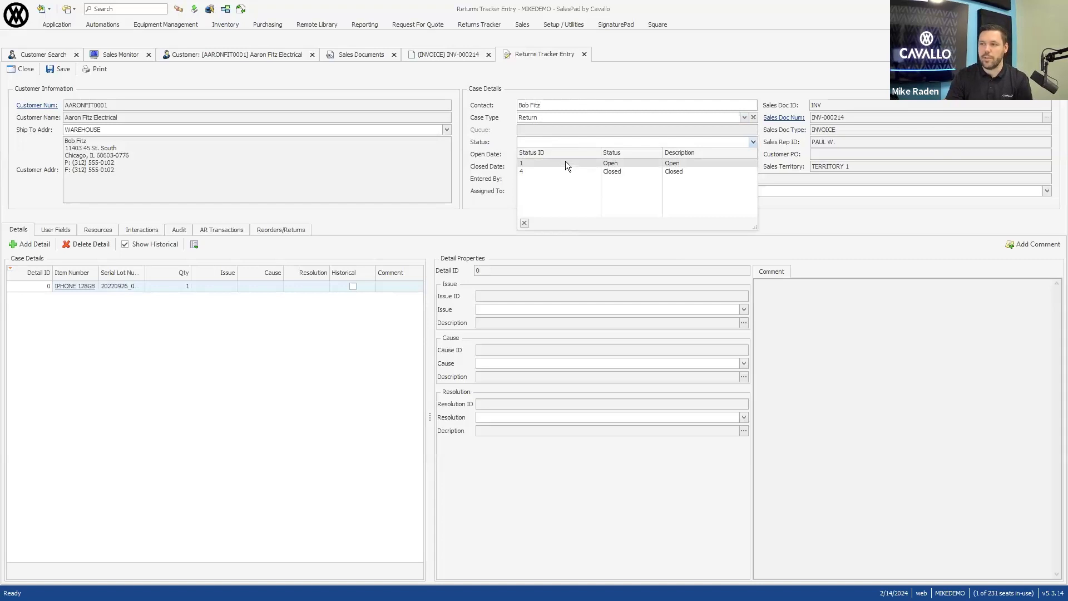
{"action": "left_click", "coordinate": [565, 161]}
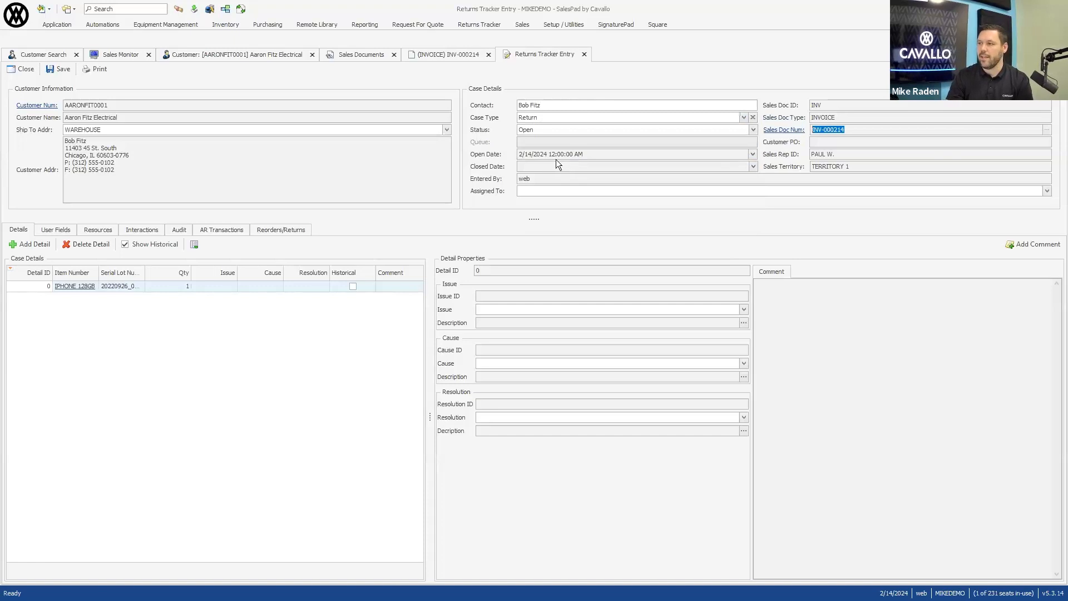
{"action": "left_click", "coordinate": [548, 192]}
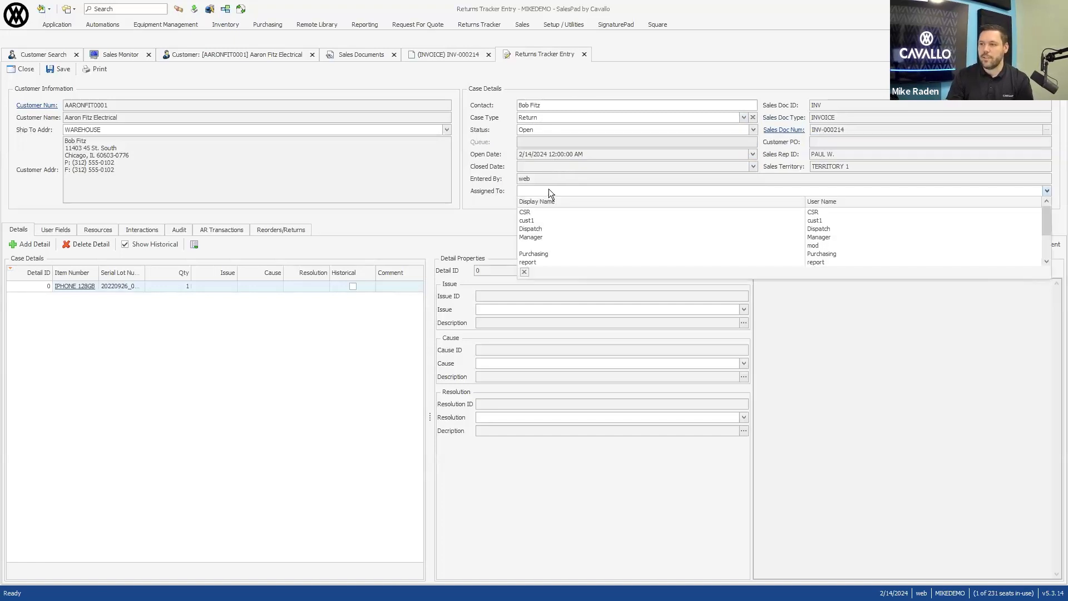
{"action": "left_click", "coordinate": [530, 212]}
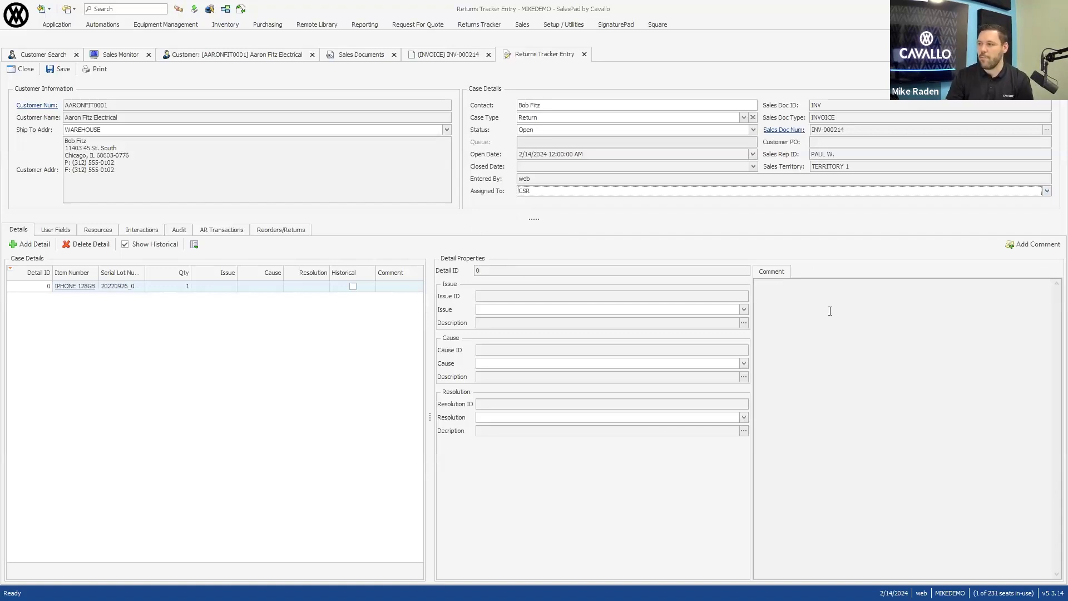
Glance at the case's Resources and Interactions, then return to its Details
{"action": "left_click", "coordinate": [105, 233]}
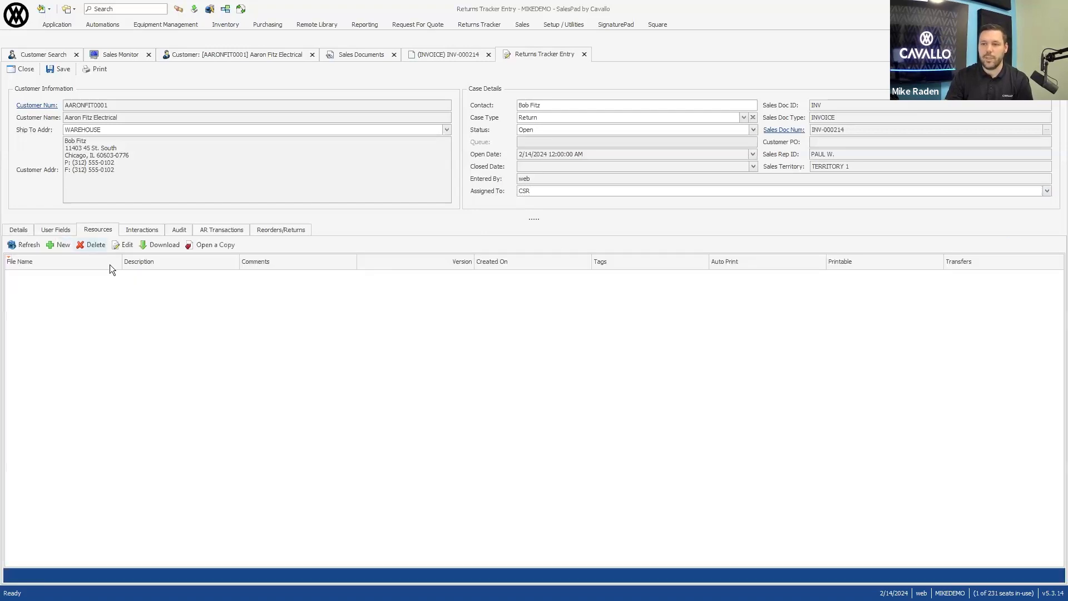
{"action": "left_click", "coordinate": [138, 229]}
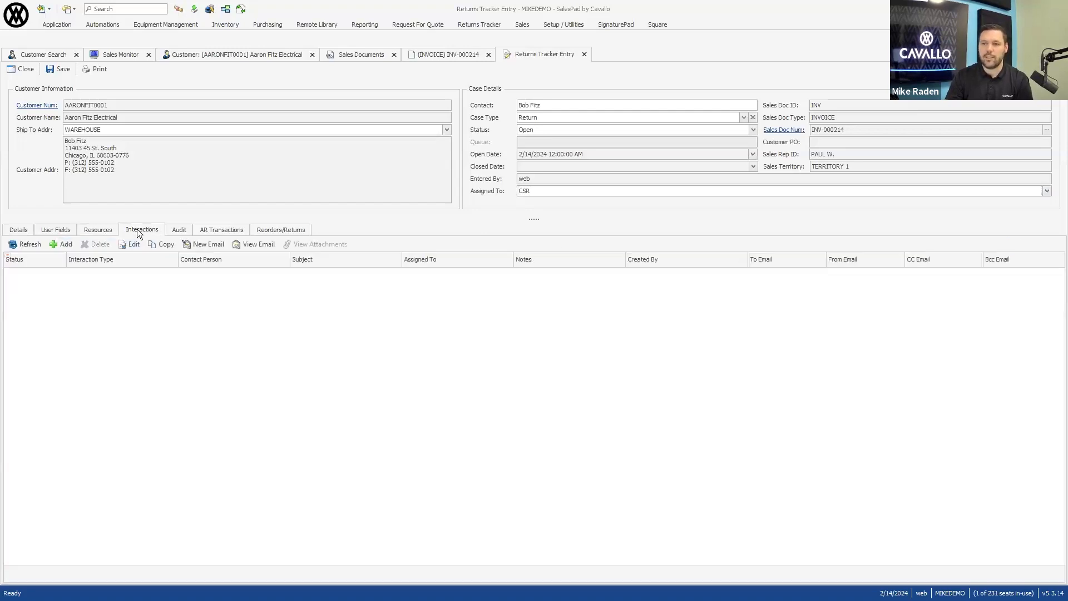
{"action": "left_click", "coordinate": [13, 232]}
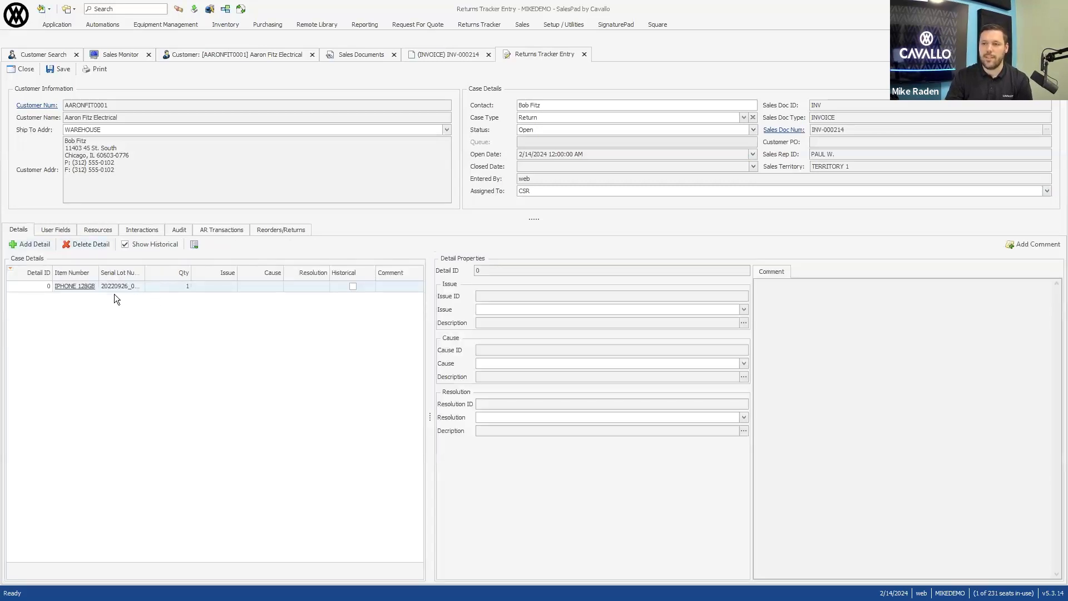
Set the IPHONE 128GB line's issue to Customer Error and save the case as case 37
{"action": "left_click", "coordinate": [206, 286]}
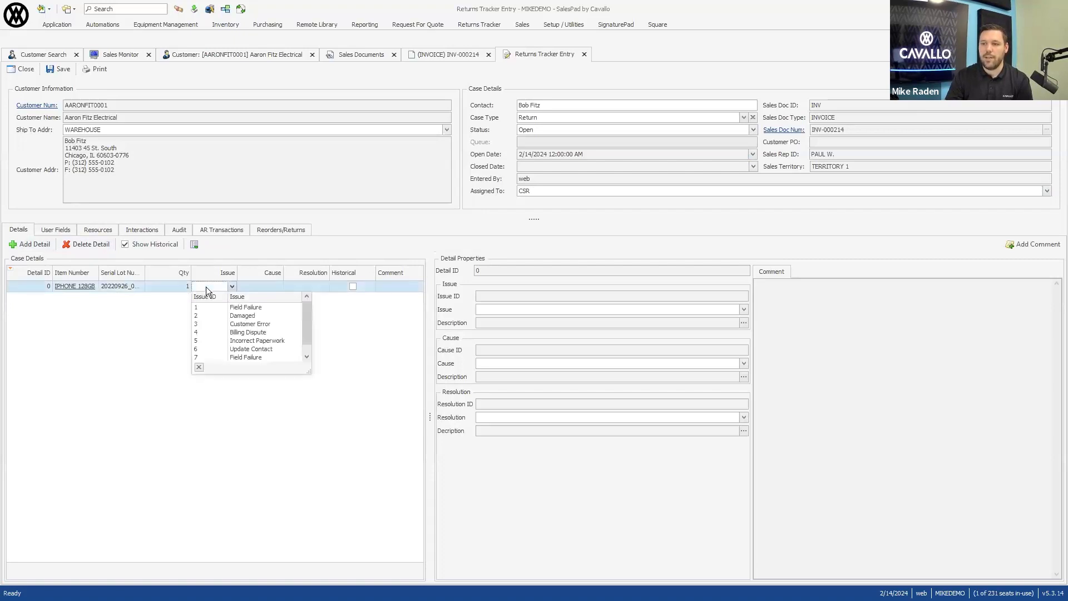
{"action": "left_click", "coordinate": [246, 325]}
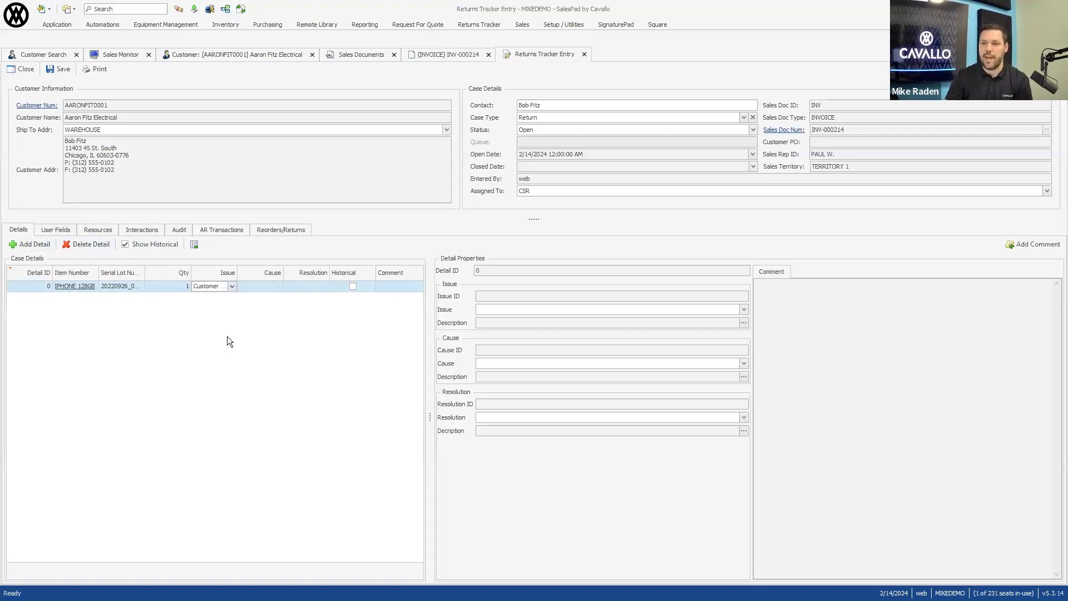
{"action": "left_click", "coordinate": [59, 69]}
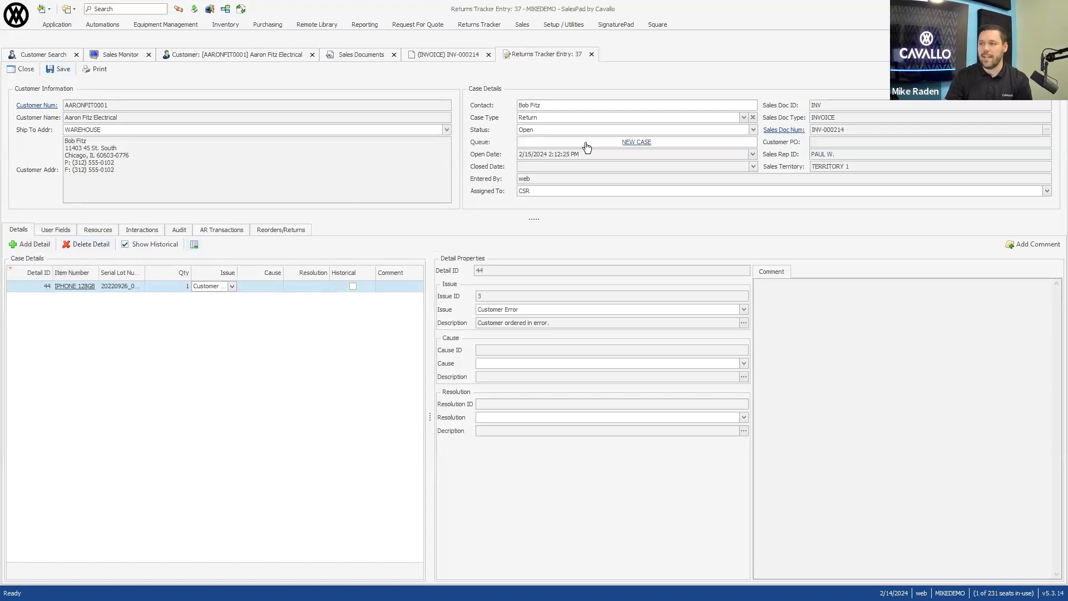
{"action": "left_click", "coordinate": [640, 143]}
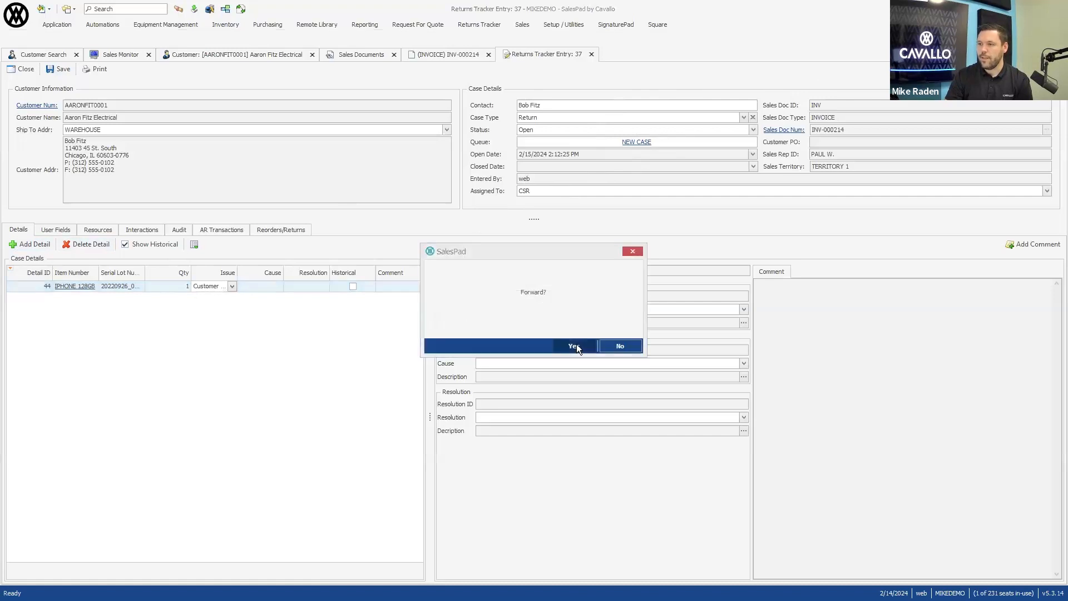
Confirm forwarding case 37 and acknowledge the 'Email Assigned' rule moving it to ASSIGNED
{"action": "left_click", "coordinate": [577, 343]}
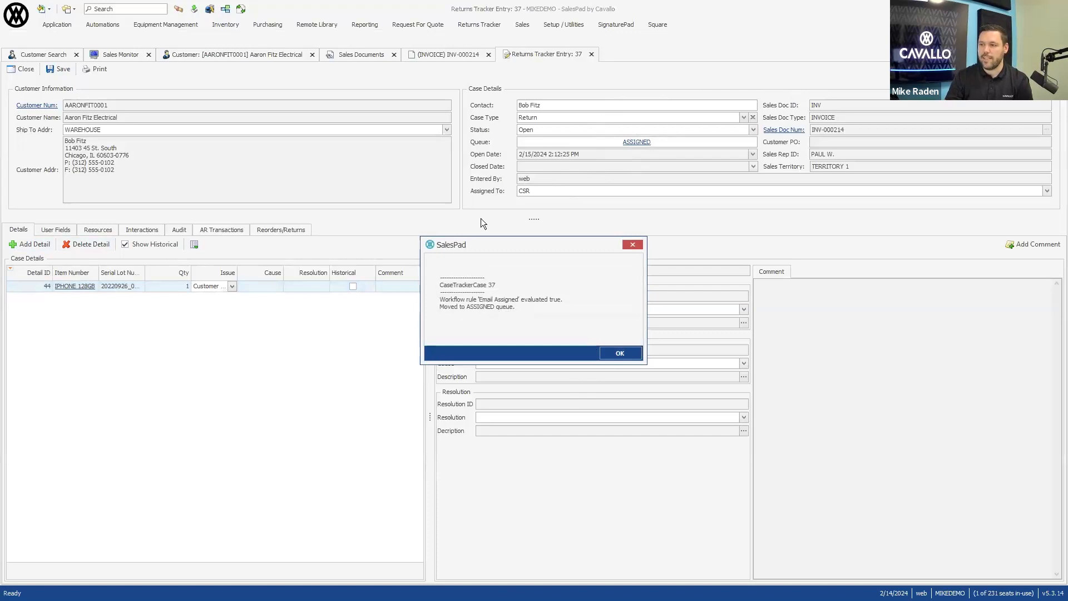
{"action": "left_click", "coordinate": [614, 352]}
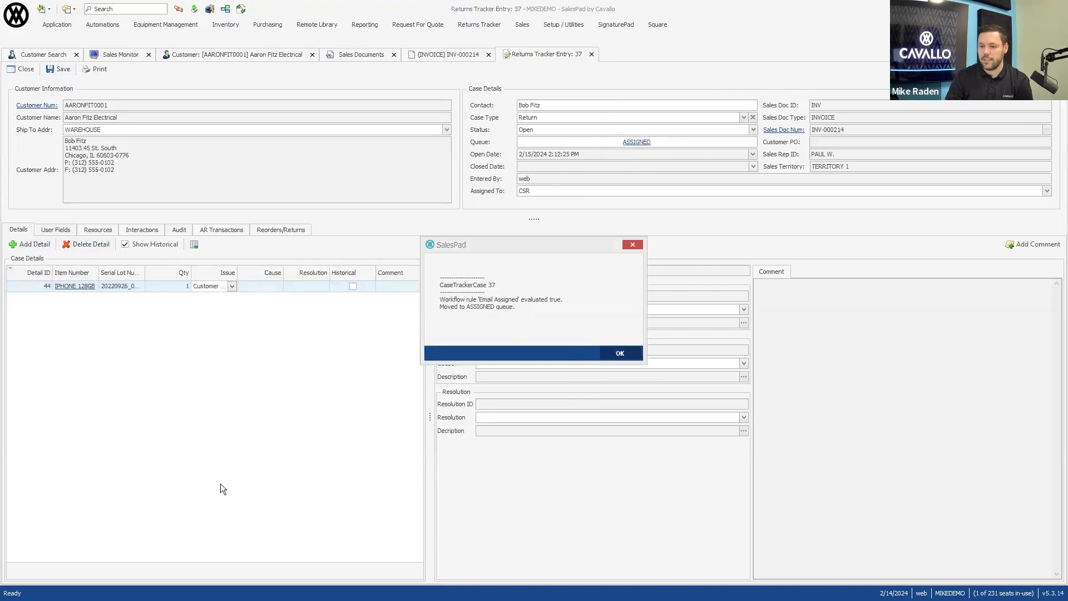
Read the 'Assigned Standard Case 37' email in Gmail, then move the mail window off screen
{"action": "left_click_drag", "start_coordinate": [779, 600], "coordinate": [476, 48]}
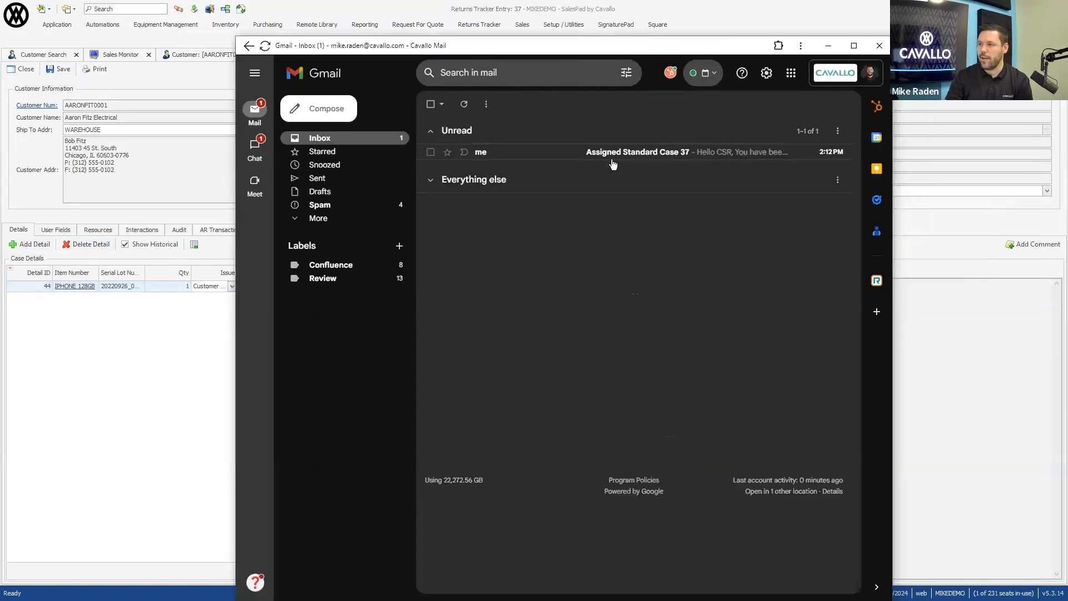
{"action": "left_click", "coordinate": [638, 161]}
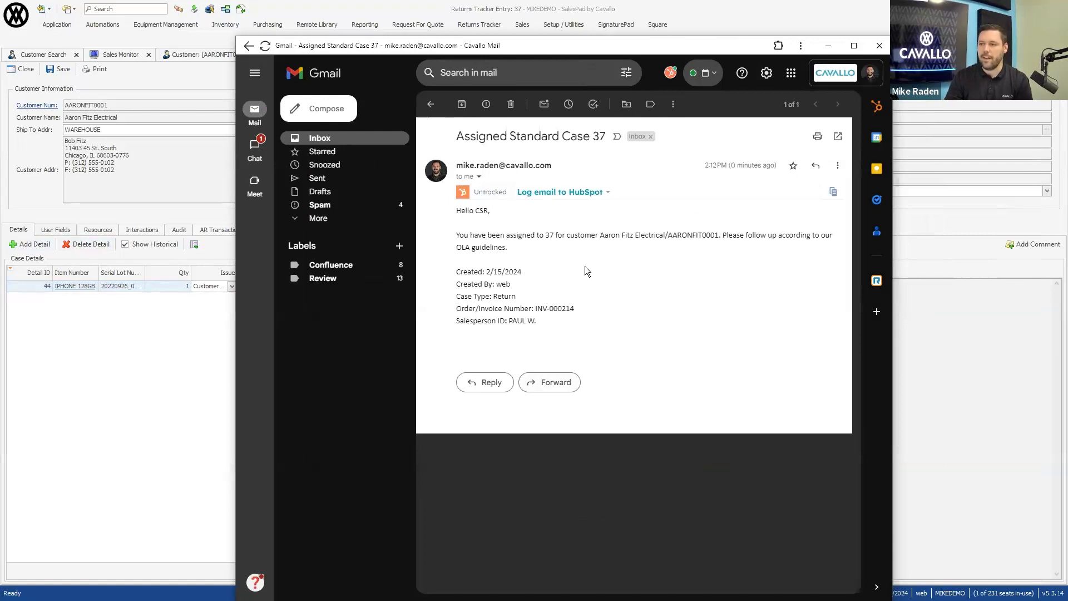
{"action": "left_click_drag", "start_coordinate": [577, 55], "coordinate": [239, 600]}
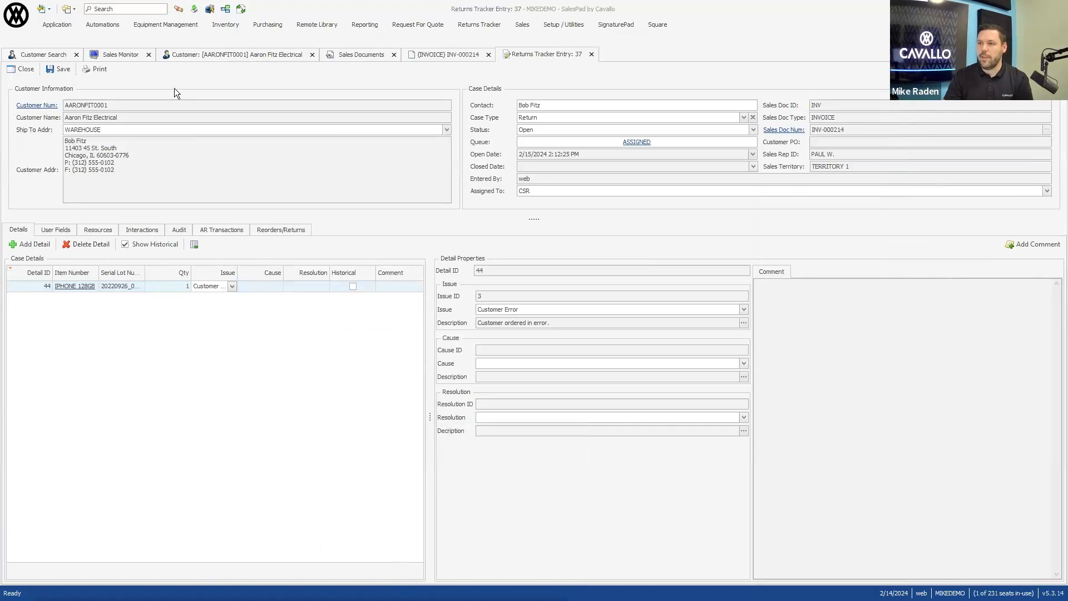
Open the Case Workflow Monitor showing only the Standard Case Tracker queues
{"action": "left_click", "coordinate": [481, 26]}
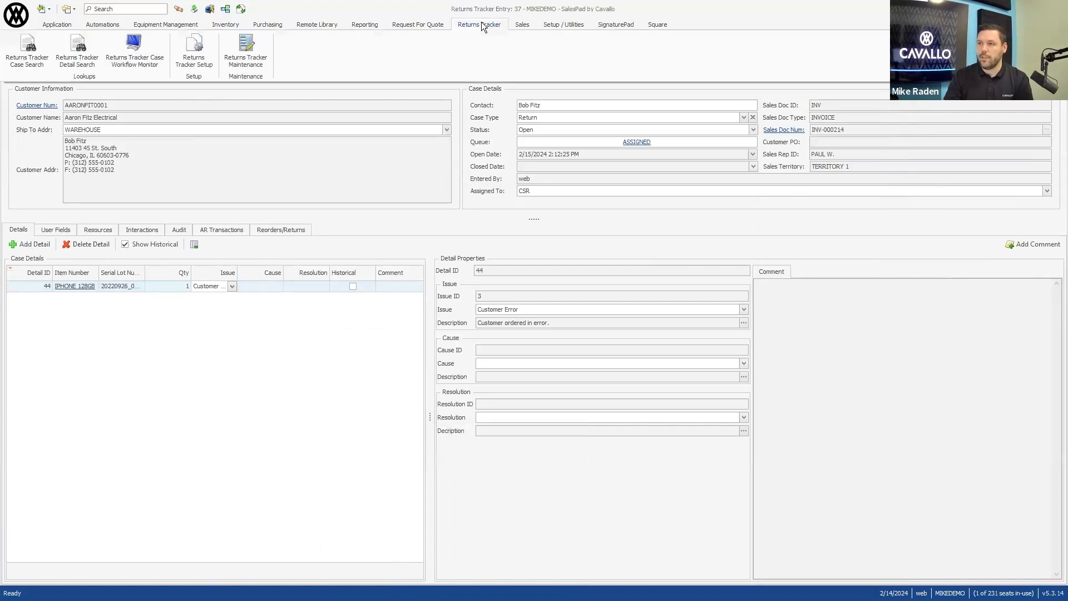
{"action": "left_click", "coordinate": [137, 60]}
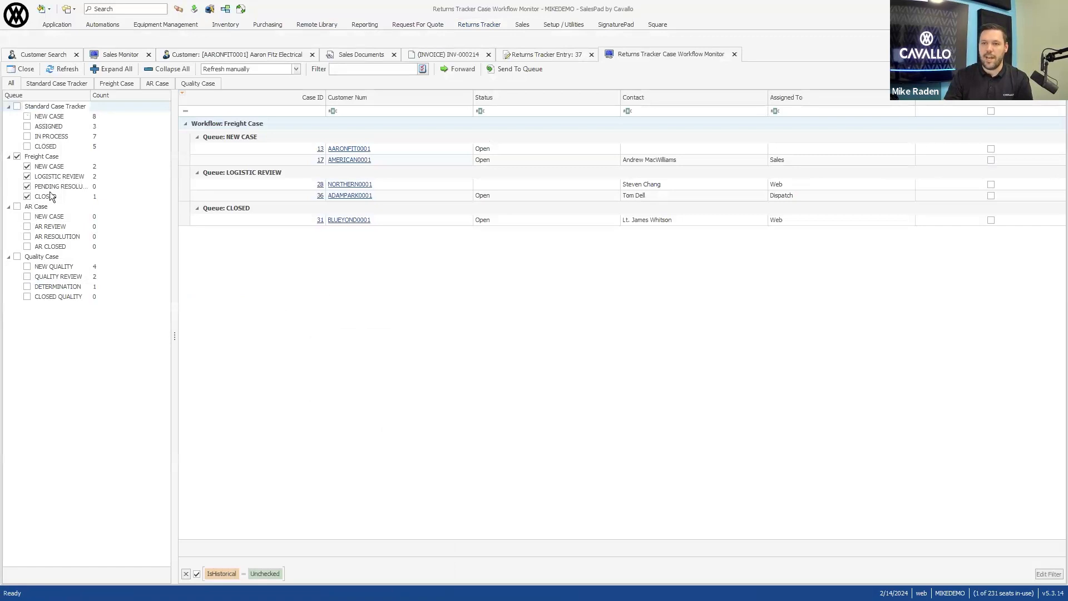
{"action": "left_click", "coordinate": [17, 156]}
{"action": "left_click", "coordinate": [17, 106]}
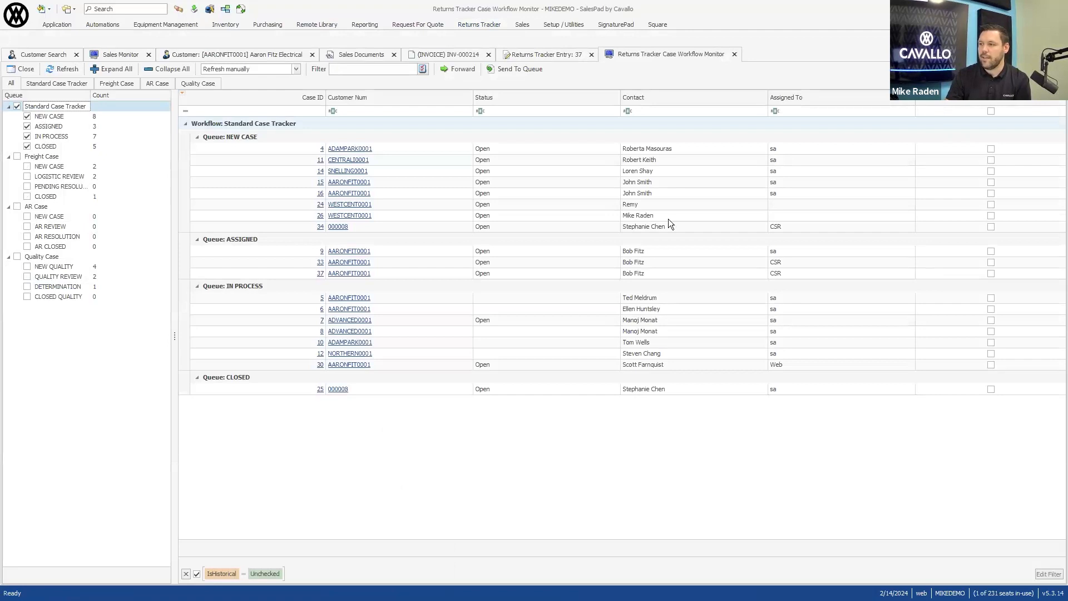
Filter Assigned To by 'csr', clear the filter, and return to case 37's entry form
{"action": "left_click", "coordinate": [809, 110]}
{"action": "type", "text": "csr"}
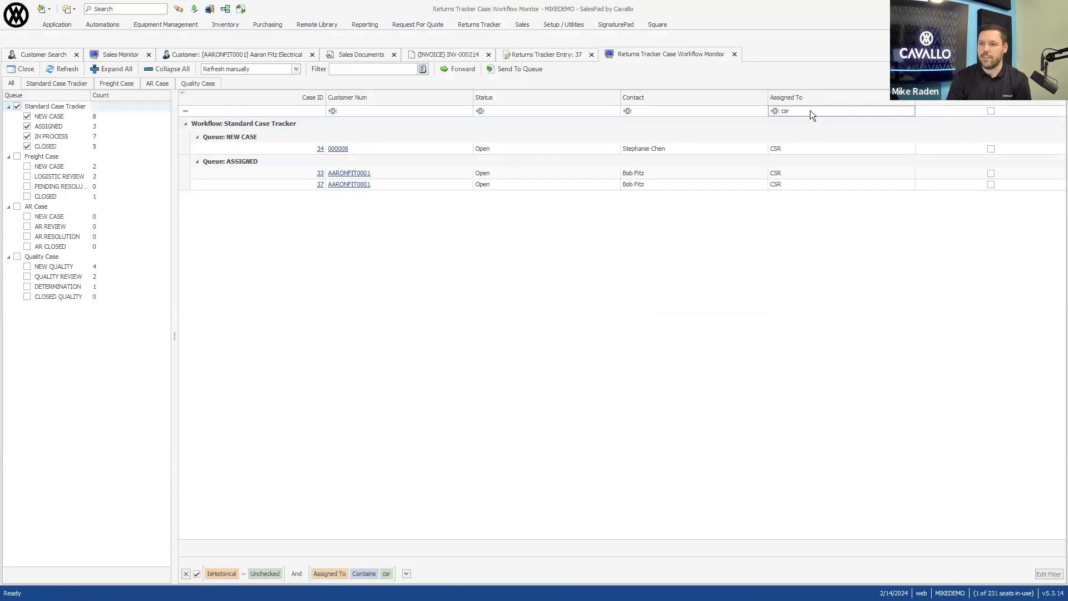
{"action": "key", "text": "BackSpace"}
{"action": "key", "text": "BackSpace"}
{"action": "key", "text": "BackSpace"}
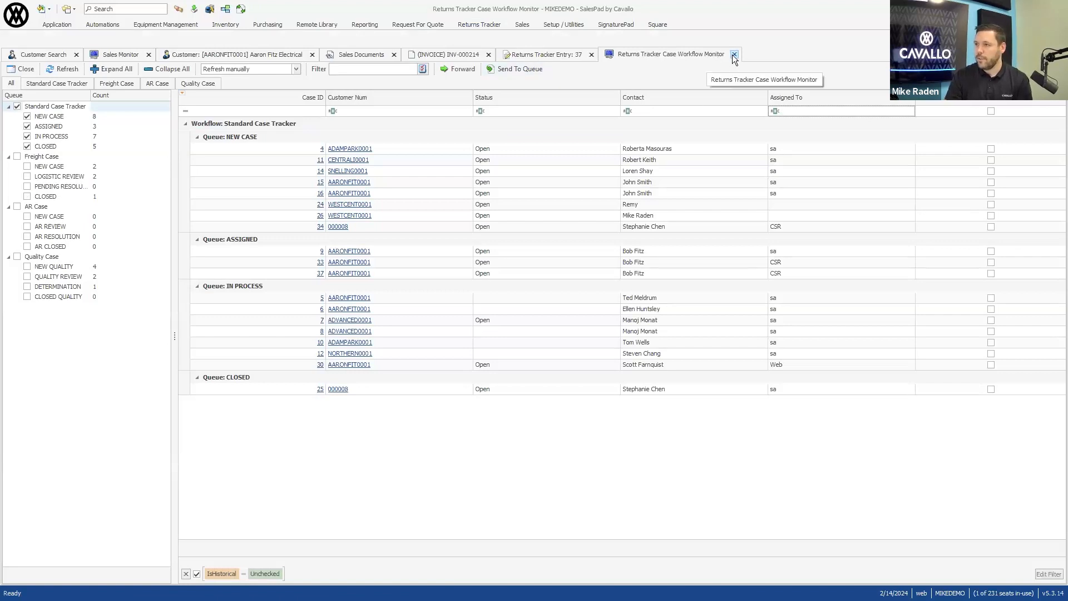
{"action": "left_click", "coordinate": [562, 55]}
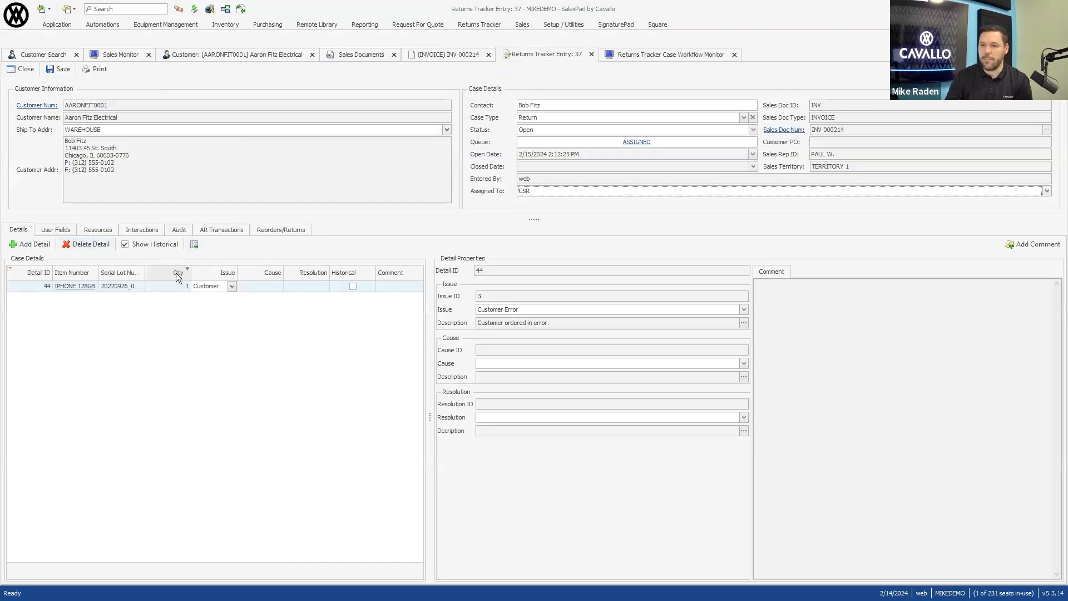
Set the line's cause to Customer Ordering Error and resolution to Return - Full Refund
{"action": "left_click", "coordinate": [264, 287]}
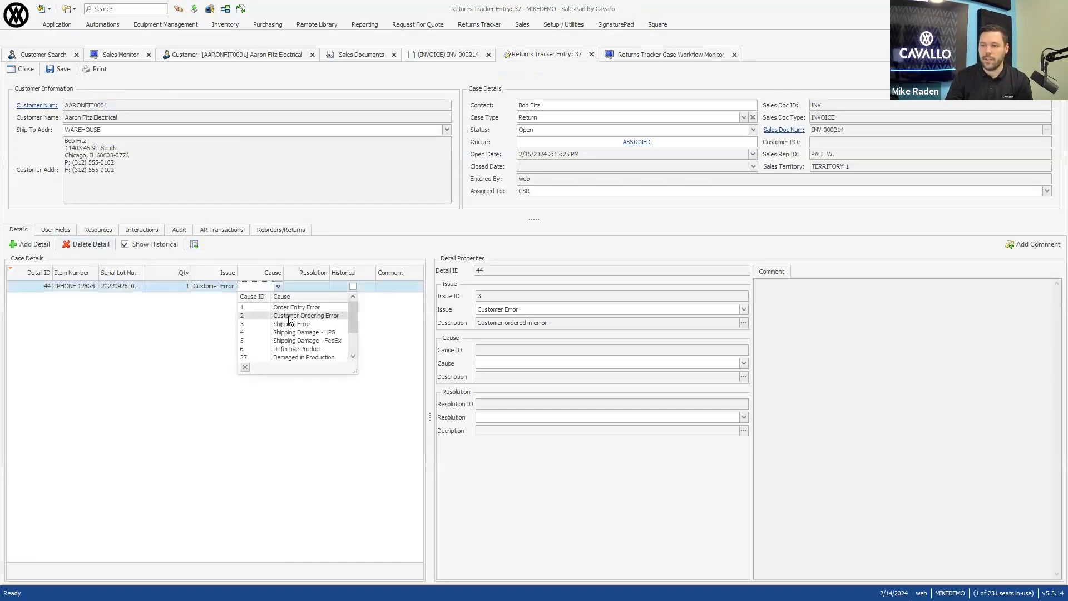
{"action": "left_click", "coordinate": [288, 316]}
{"action": "left_click", "coordinate": [300, 290]}
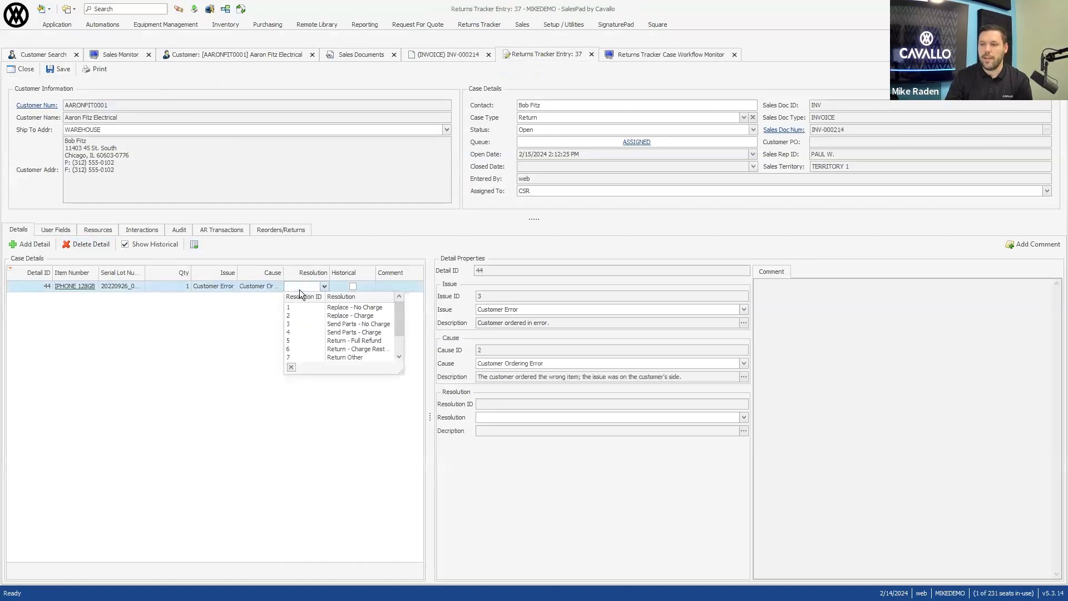
{"action": "left_click", "coordinate": [347, 340]}
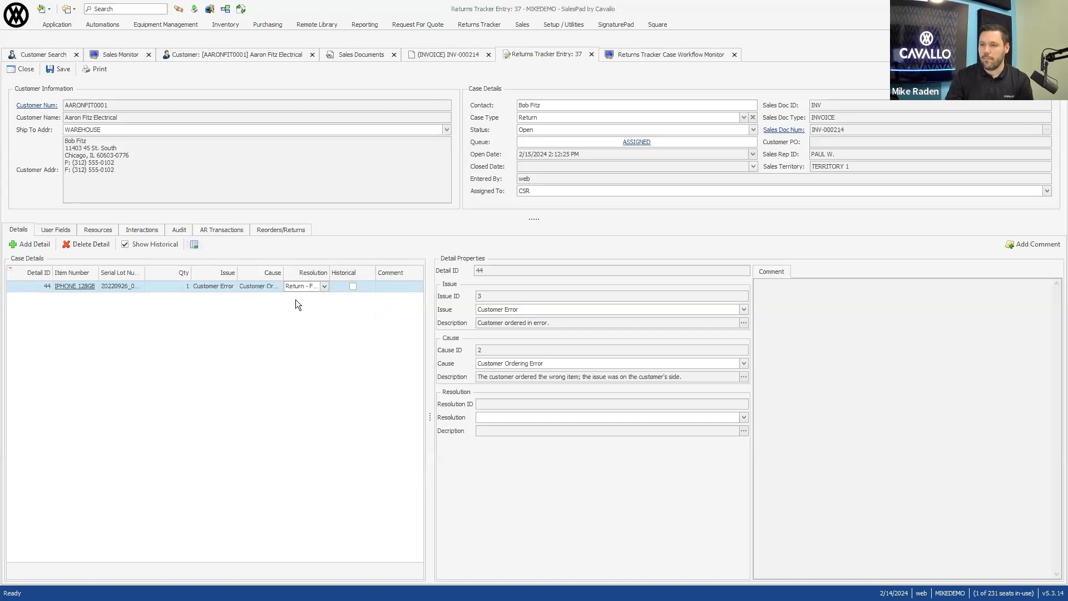
Save and forward case 37 to IN PROCESS, then view its Reorders/Returns tab
{"action": "left_click", "coordinate": [636, 142]}
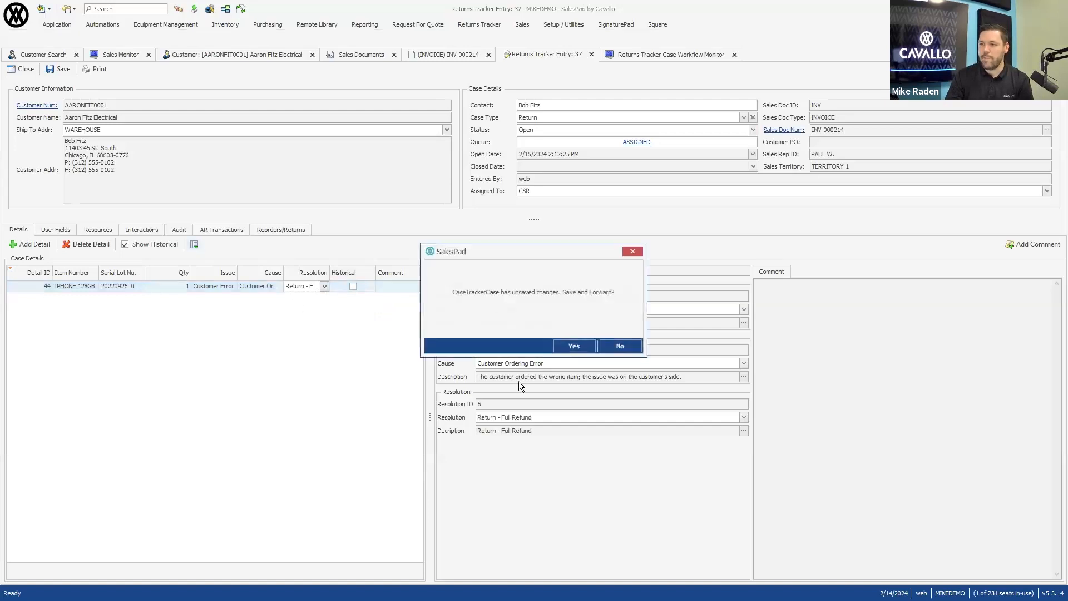
{"action": "left_click", "coordinate": [573, 345]}
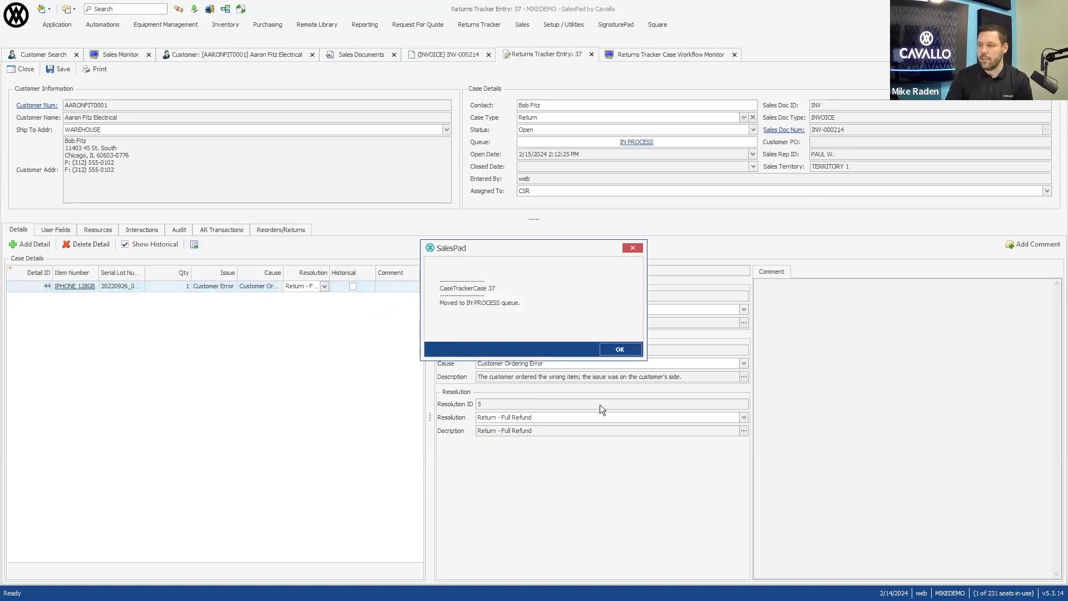
{"action": "left_click", "coordinate": [622, 349]}
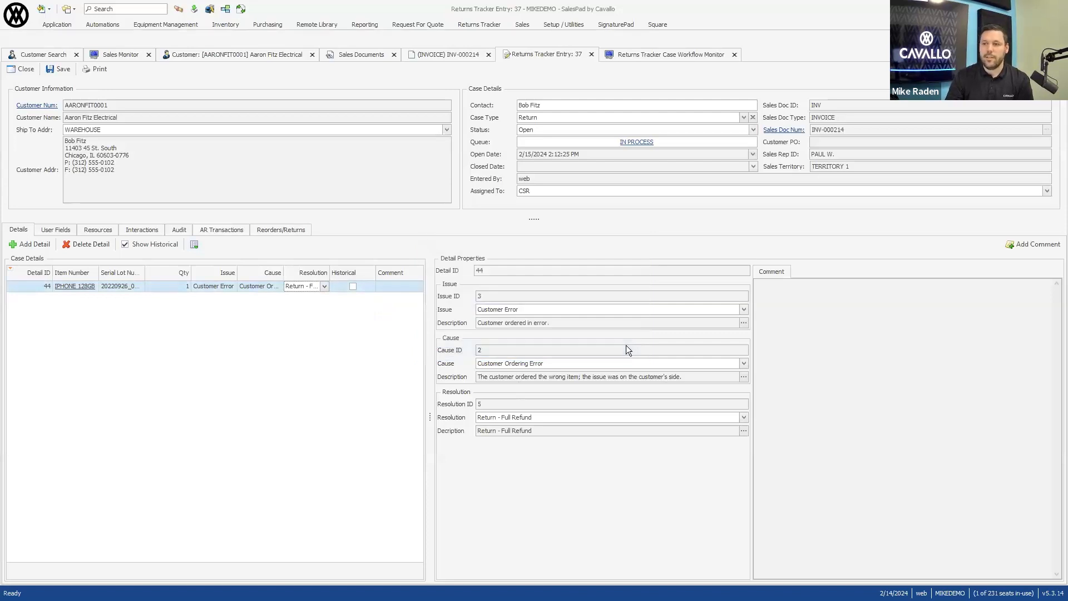
{"action": "left_click", "coordinate": [287, 228]}
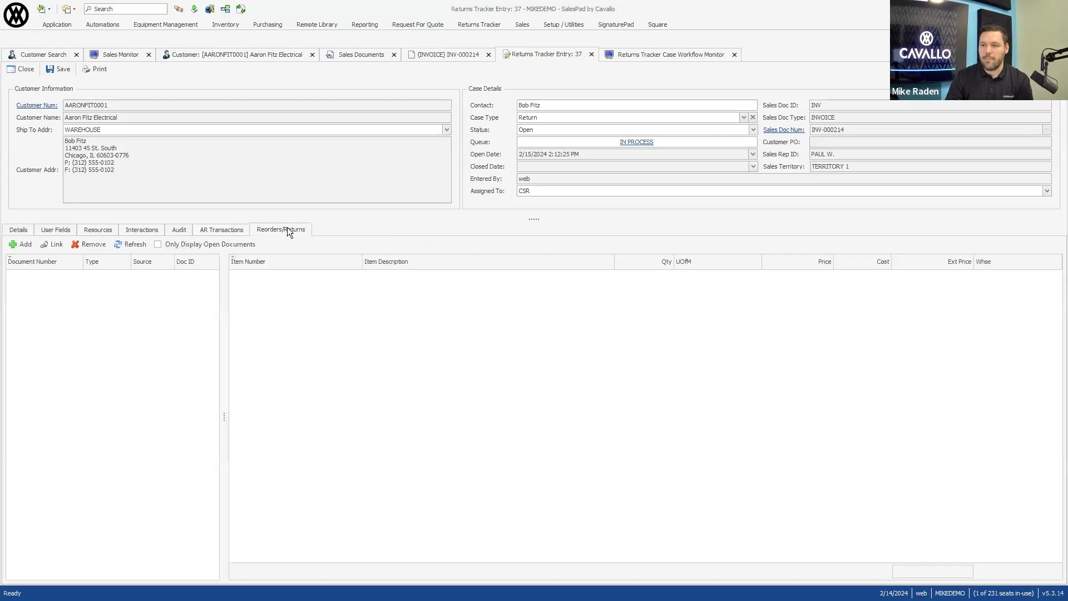
Create a return selecting iPhone serial 20220926_00131 at 999.00 and confirm the return lines
{"action": "left_click", "coordinate": [25, 244]}
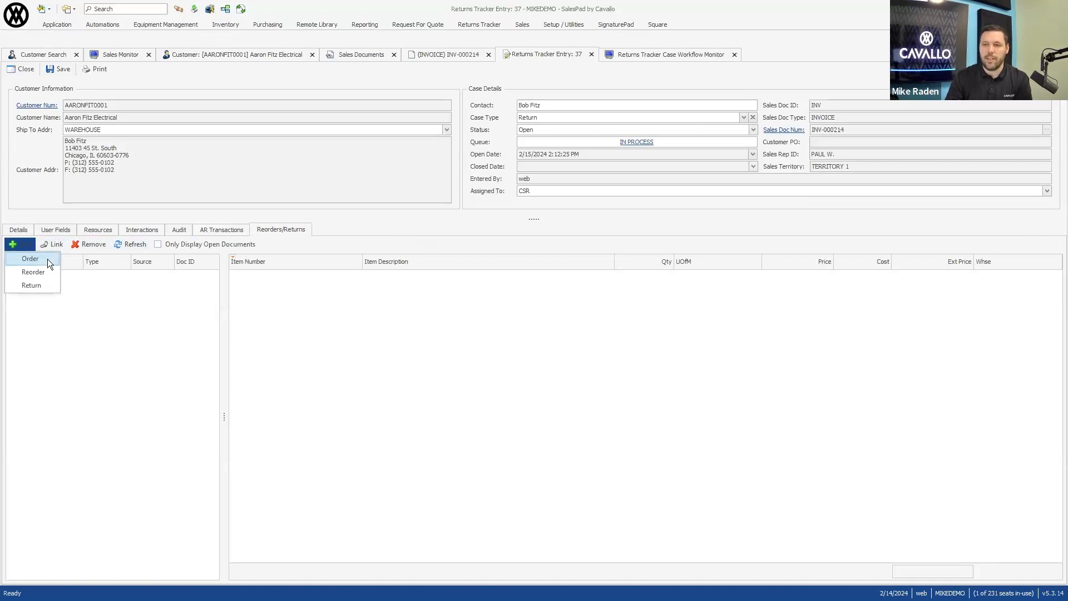
{"action": "left_click", "coordinate": [30, 286]}
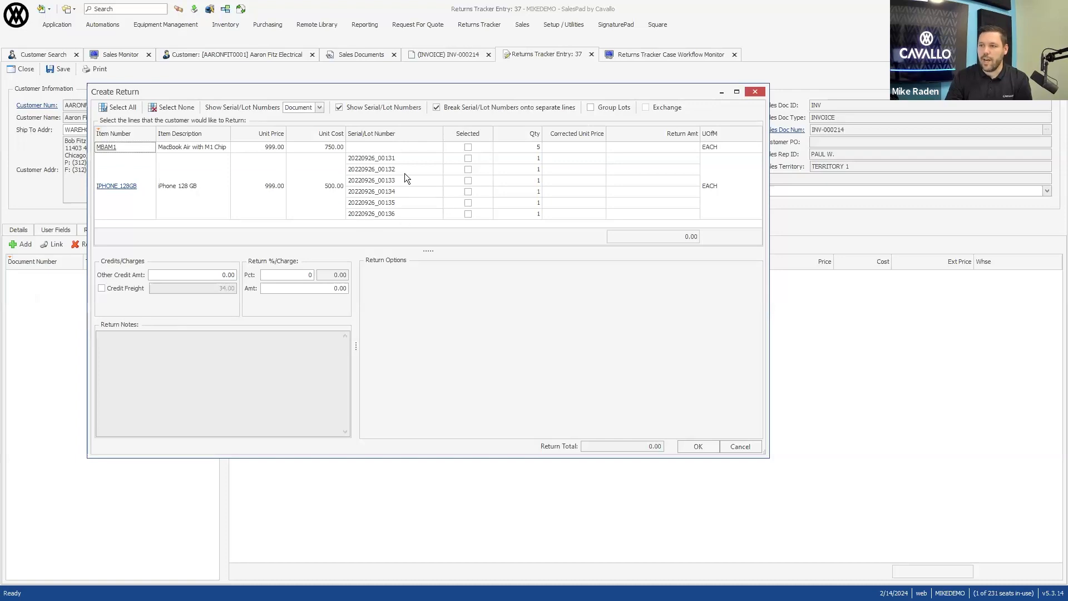
{"action": "left_click", "coordinate": [468, 158]}
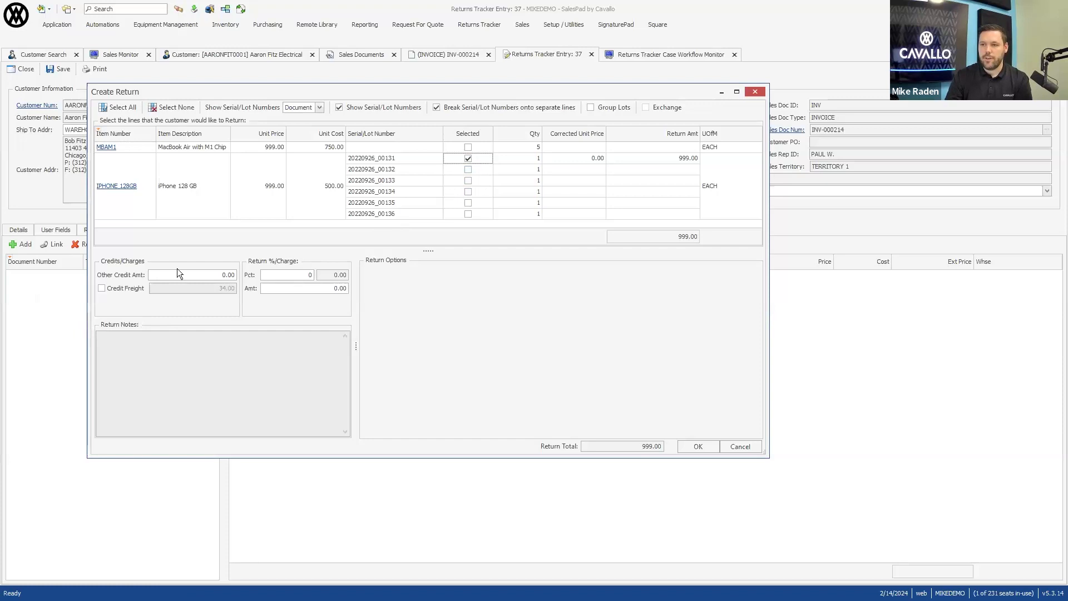
{"action": "left_click", "coordinate": [195, 275]}
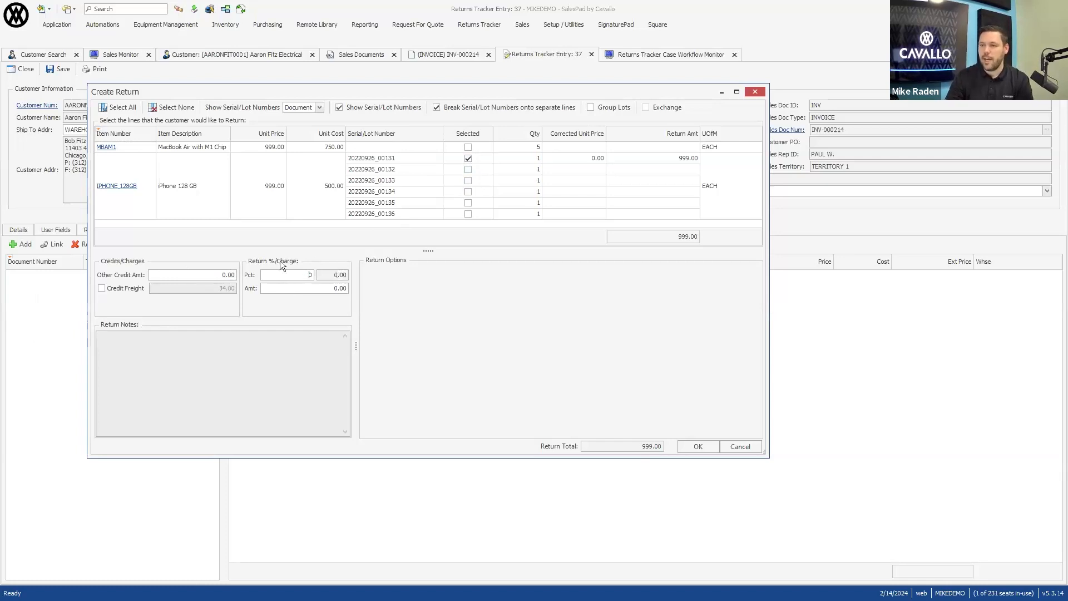
{"action": "left_click", "coordinate": [696, 447]}
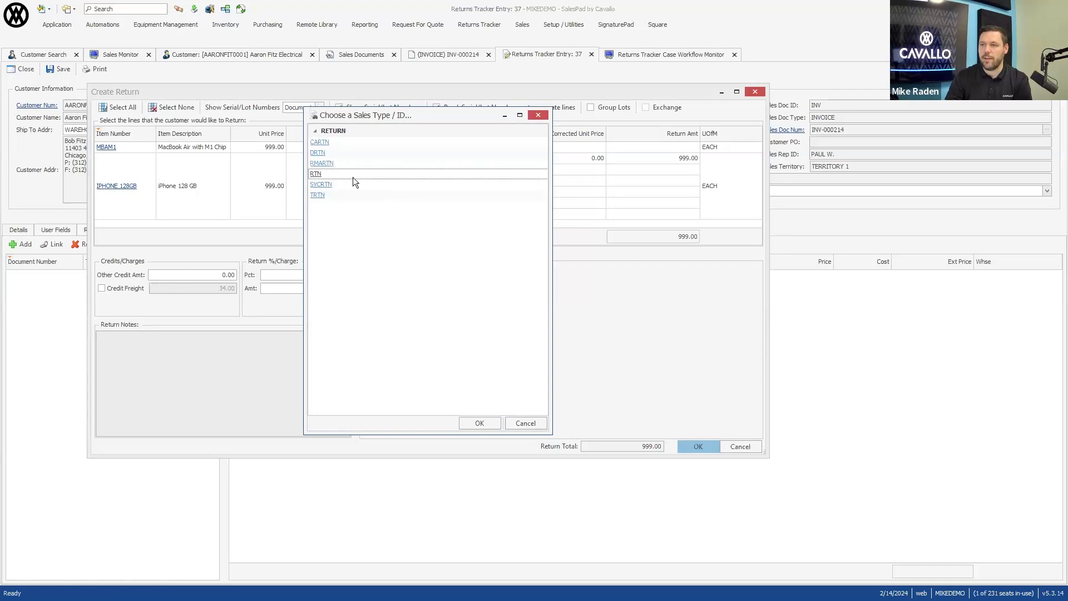
Choose the return sales type and generate return RTN1030 for one IPHONE 128GB at 999.00
{"action": "left_click", "coordinate": [484, 423]}
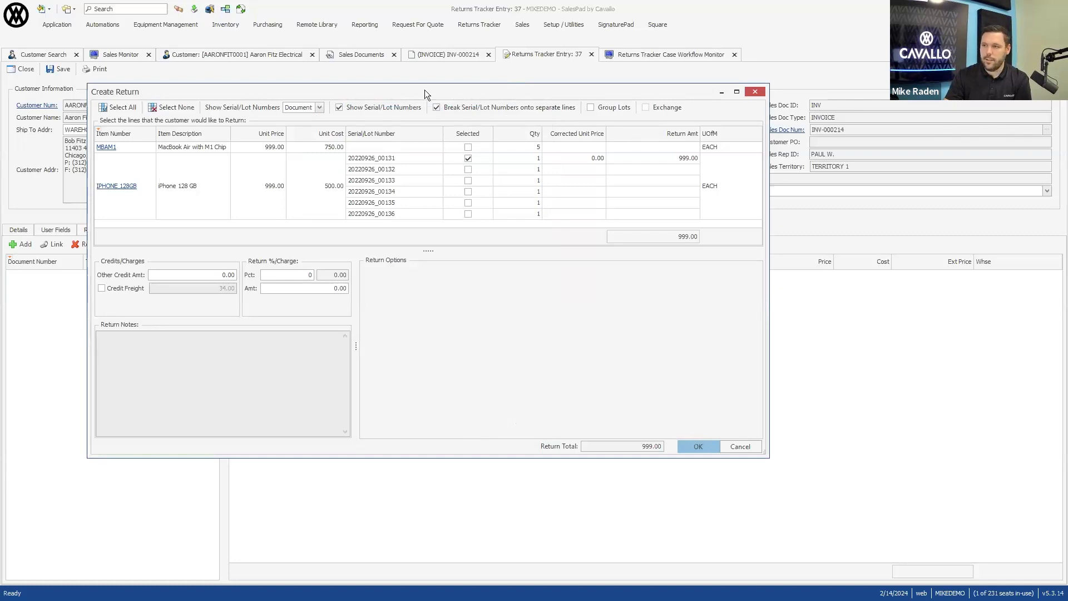
{"action": "key", "text": "Return"}
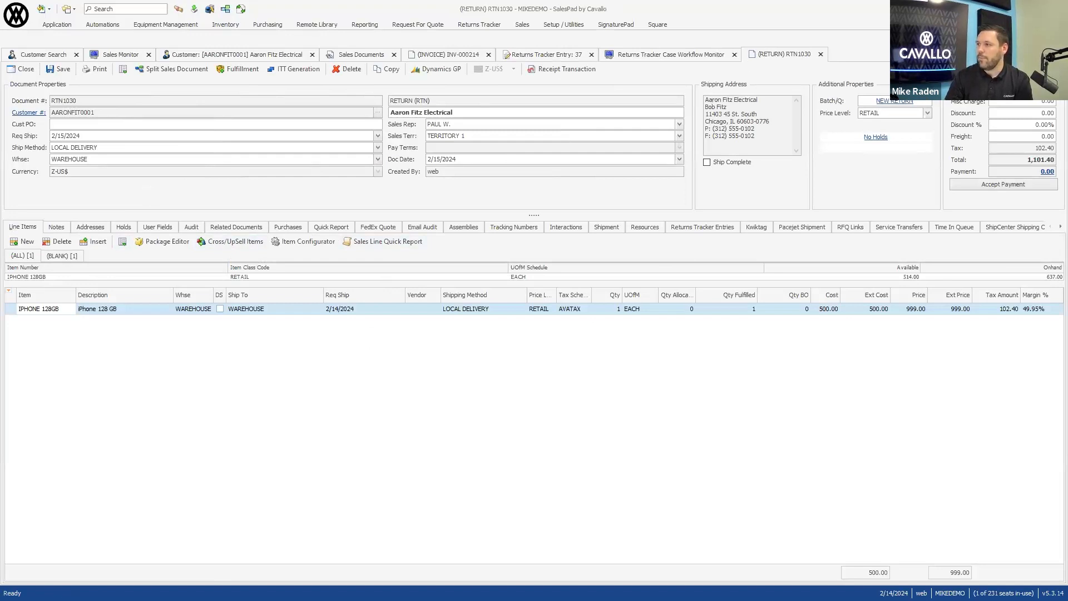
Acknowledge RTN1030's prompts and set the fulfillment return bin to 01A01
{"action": "left_click", "coordinate": [563, 345]}
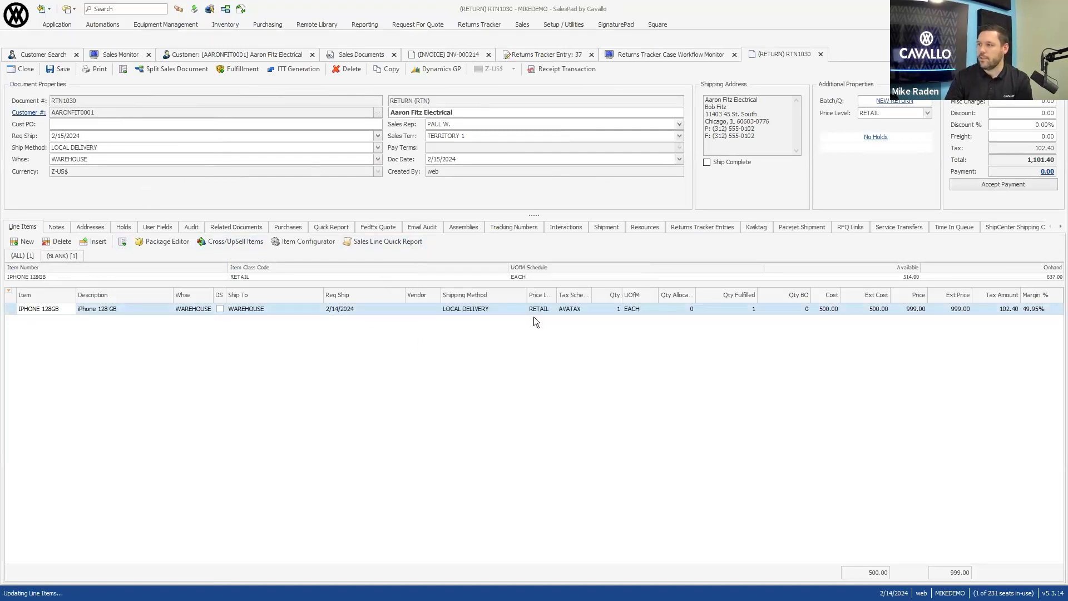
{"action": "left_click", "coordinate": [617, 355]}
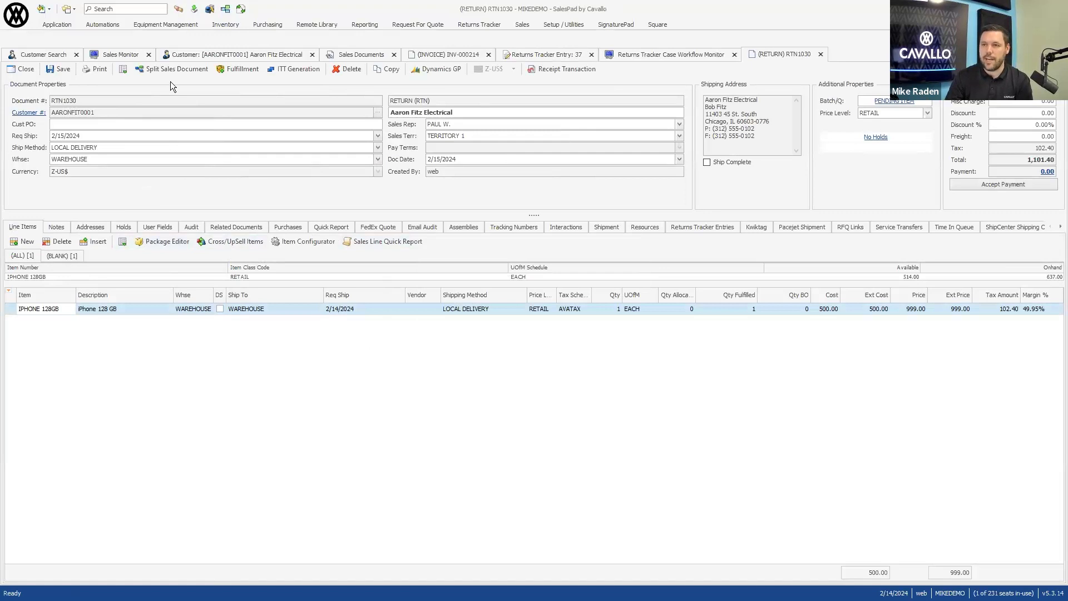
{"action": "left_click", "coordinate": [236, 71]}
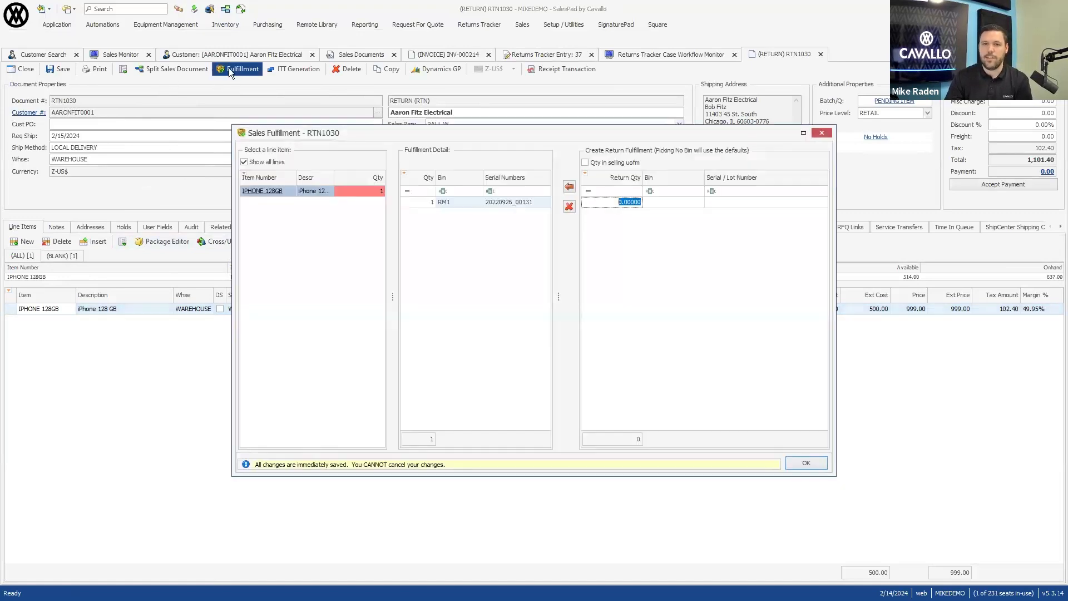
{"action": "left_click_drag", "start_coordinate": [389, 129], "coordinate": [318, 78]}
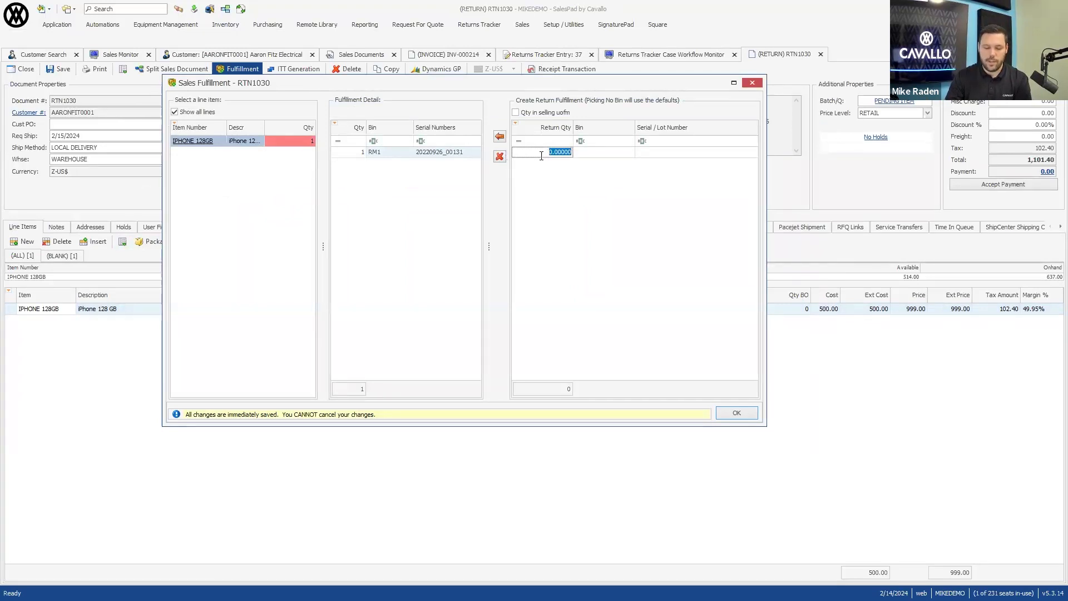
{"action": "left_click", "coordinate": [623, 155]}
{"action": "left_click", "coordinate": [629, 153]}
{"action": "left_click", "coordinate": [603, 163]}
{"action": "left_click", "coordinate": [677, 154]}
Browse the serial number list and attempt the fulfillment line, dismissing the missing serial warning
{"action": "left_click", "coordinate": [753, 152]}
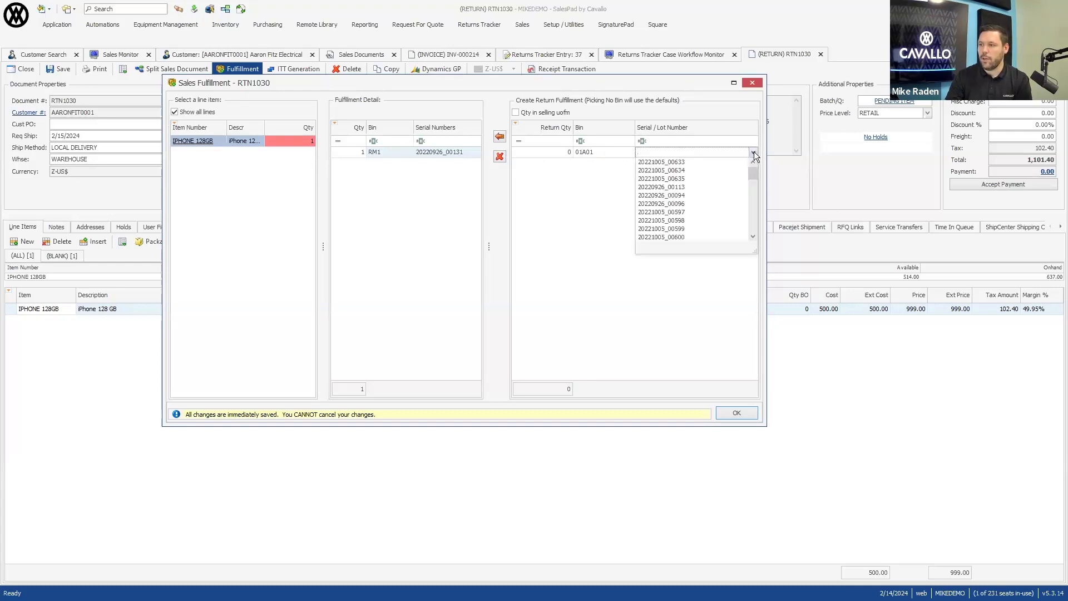
{"action": "left_click", "coordinate": [457, 156]}
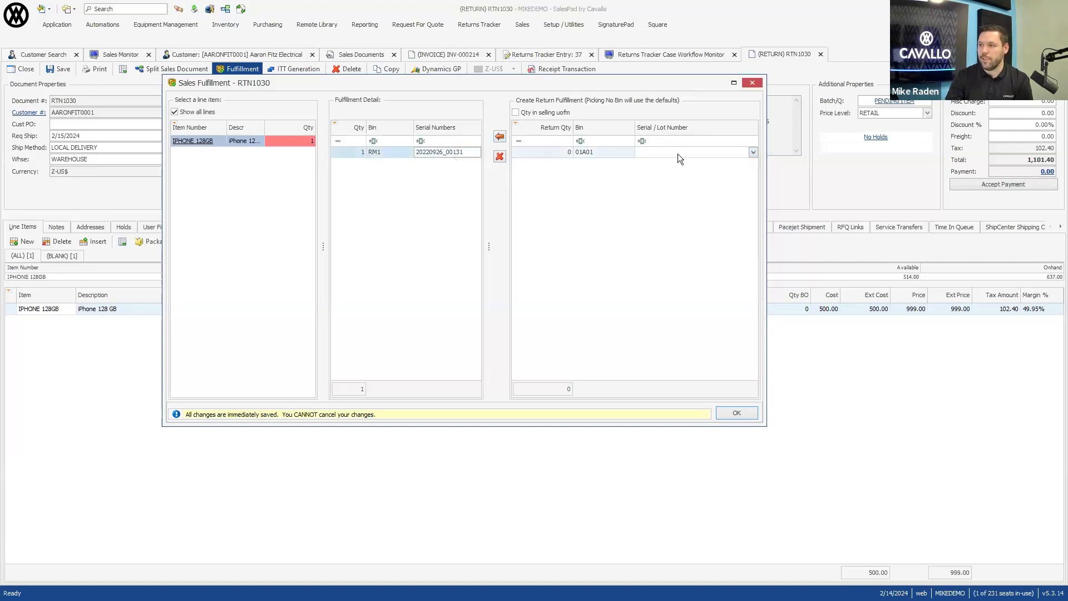
{"action": "left_click", "coordinate": [750, 153]}
{"action": "scroll", "coordinate": [734, 177], "scroll_direction": "down", "scroll_amount": 5}
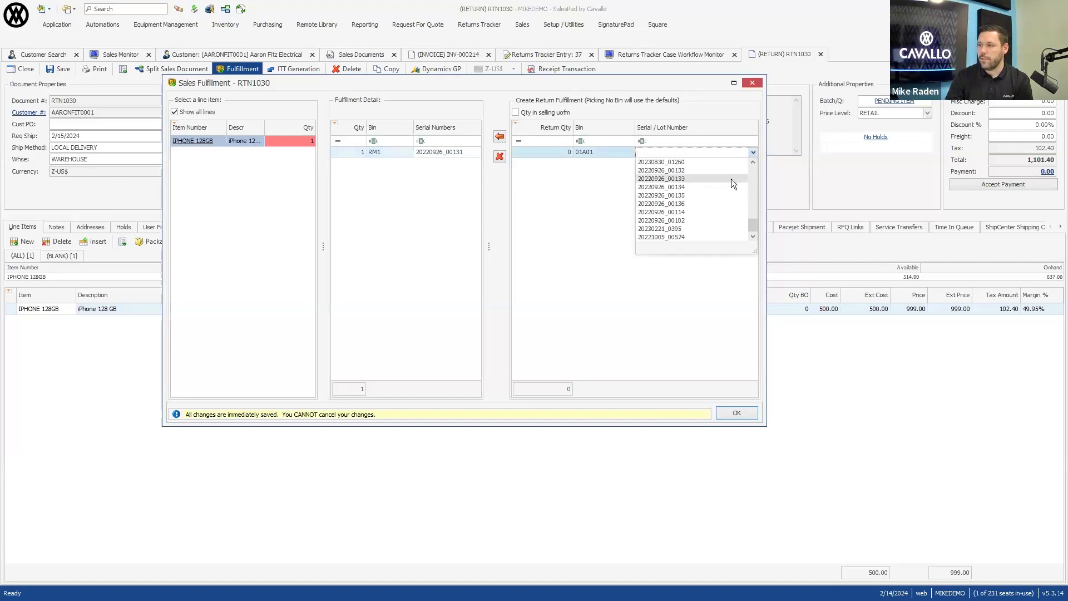
{"action": "left_click", "coordinate": [619, 162]}
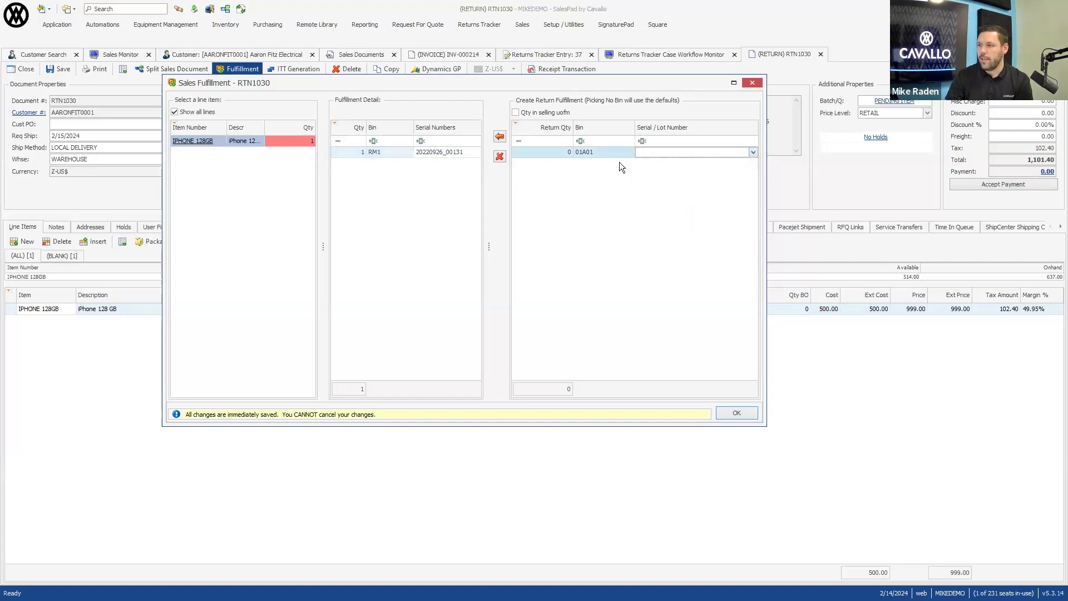
{"action": "left_click", "coordinate": [442, 151]}
{"action": "left_click", "coordinate": [500, 138]}
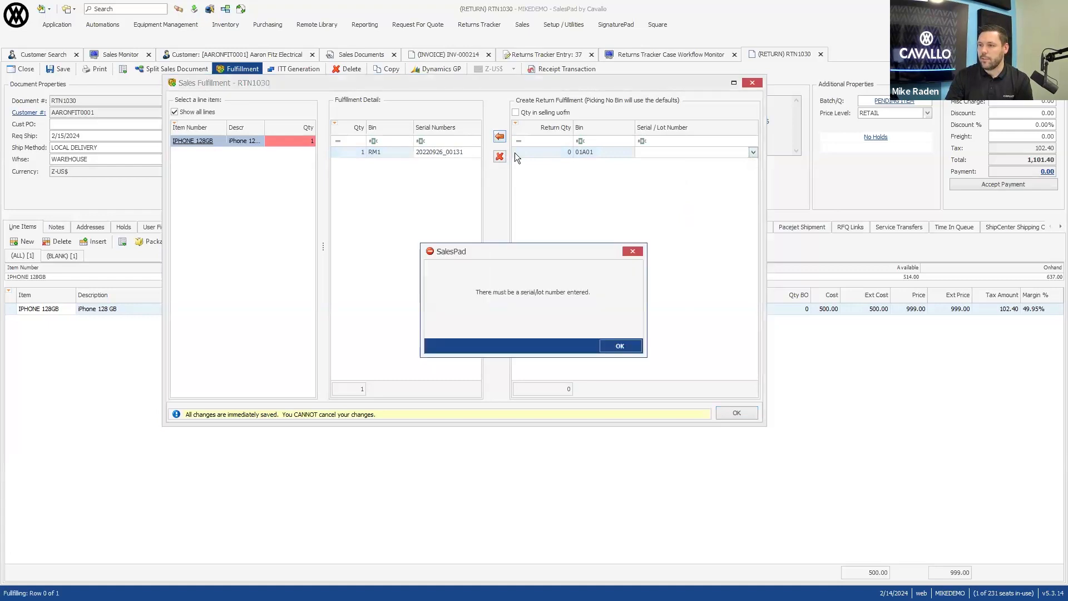
{"action": "left_click", "coordinate": [615, 342]}
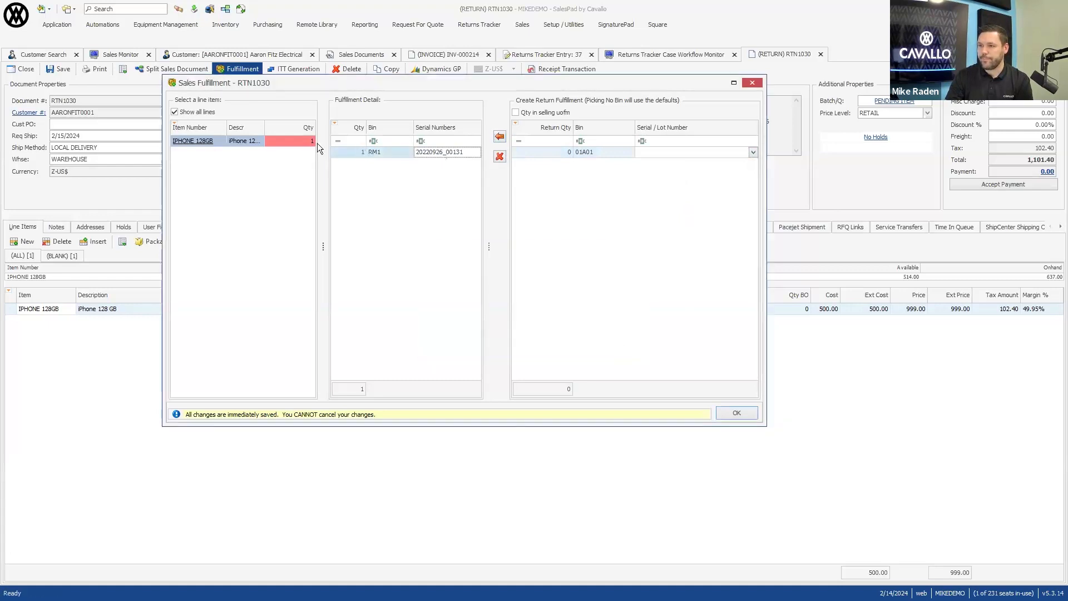
Enter serial 20220926_00131, finish fulfillment so RTN1030 is ready to post, and return to case 37
{"action": "left_click", "coordinate": [734, 152]}
{"action": "left_click", "coordinate": [736, 412]}
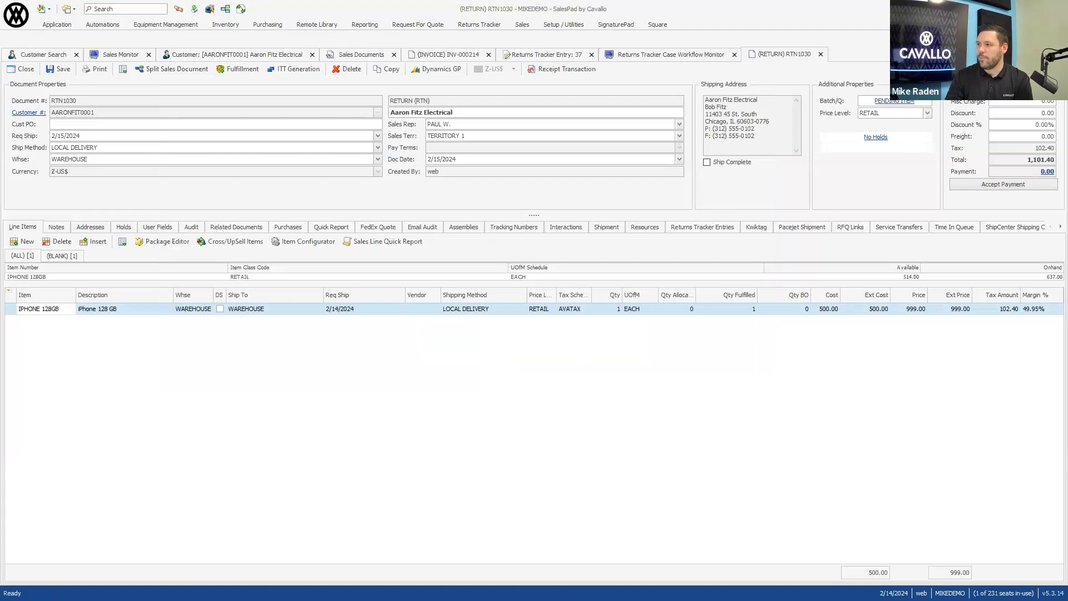
{"action": "left_click", "coordinate": [570, 346]}
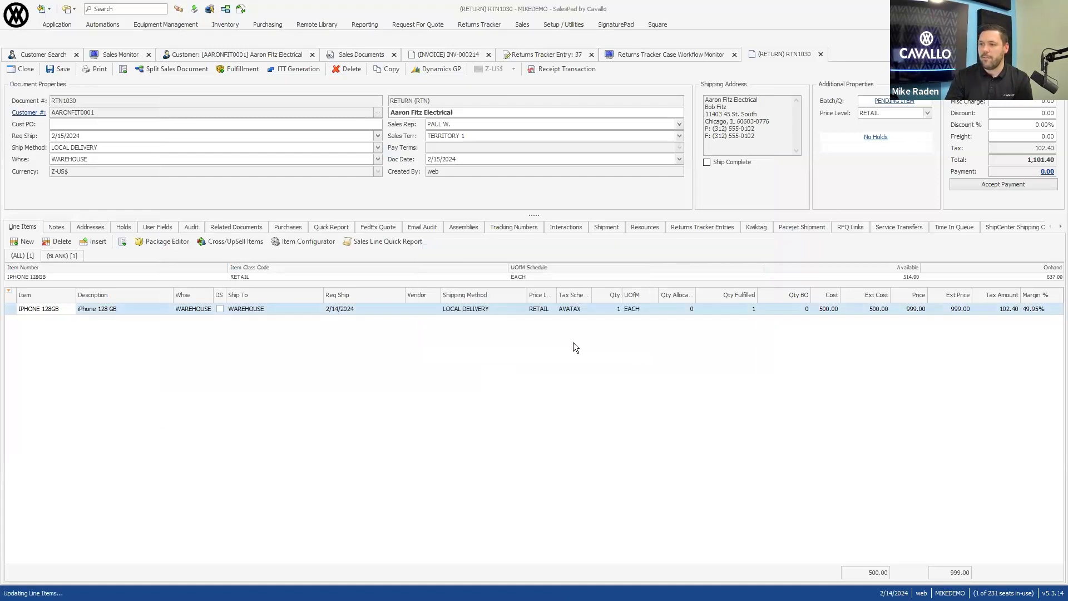
{"action": "left_click", "coordinate": [639, 355]}
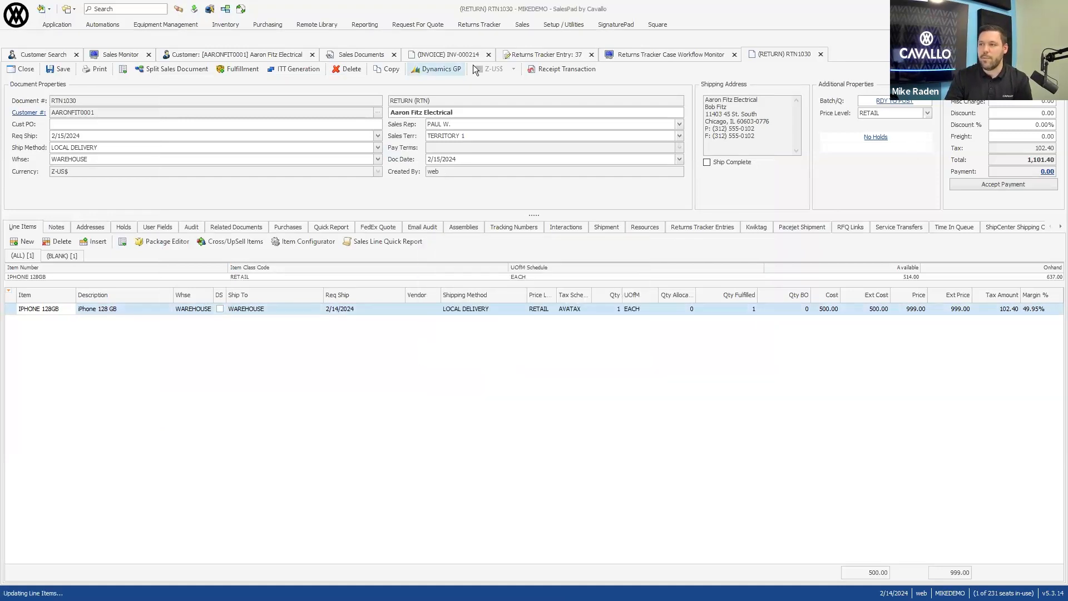
{"action": "left_click", "coordinate": [544, 53]}
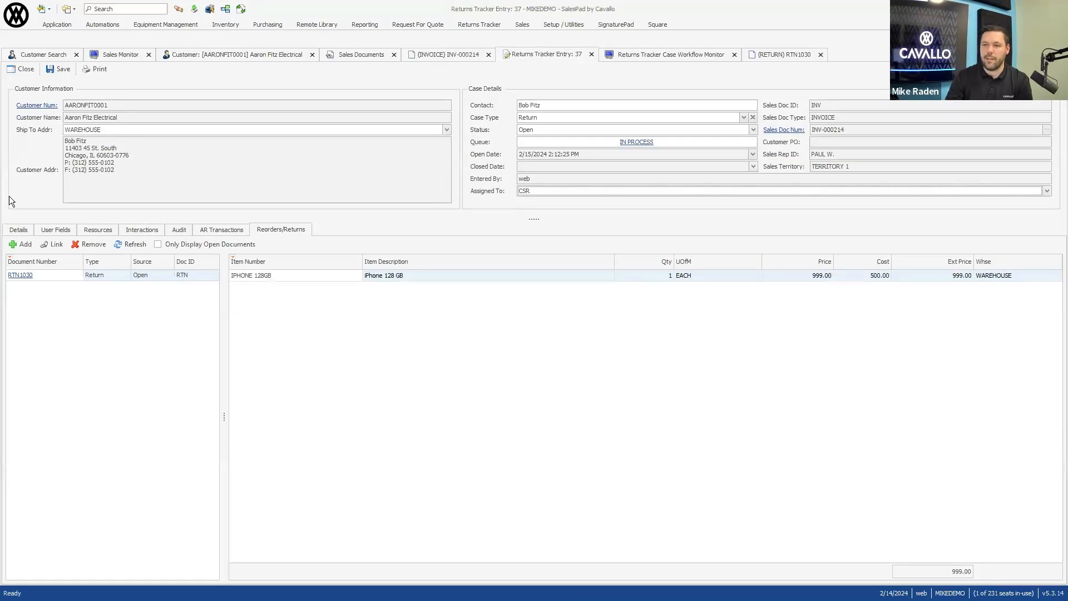
Move case 37 into the CLOSED queue from its Details tab
{"action": "left_click", "coordinate": [10, 234]}
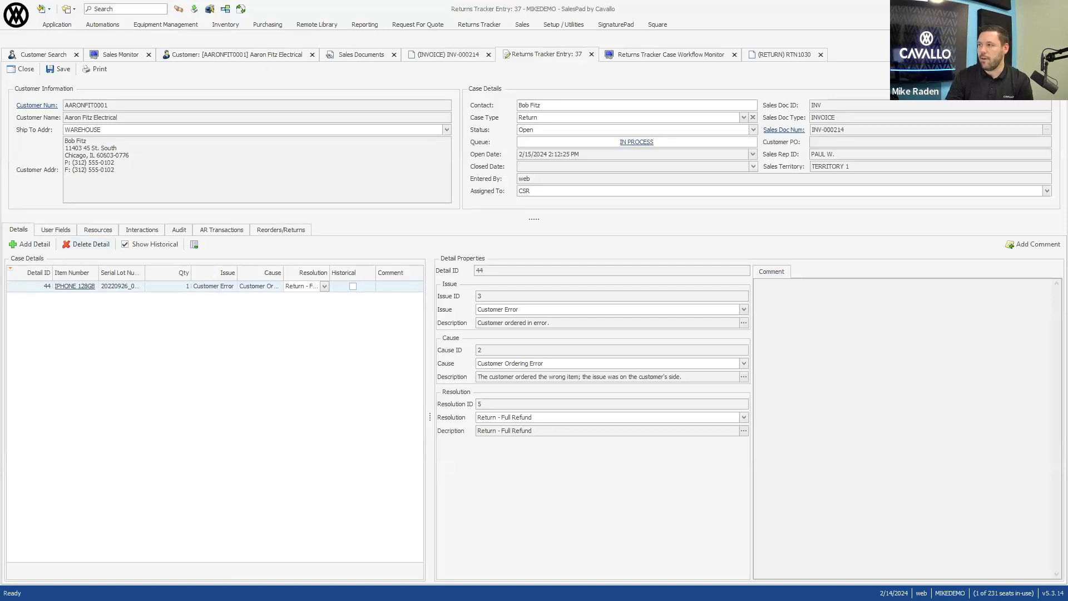
{"action": "left_click", "coordinate": [58, 69]}
{"action": "left_click", "coordinate": [576, 345]}
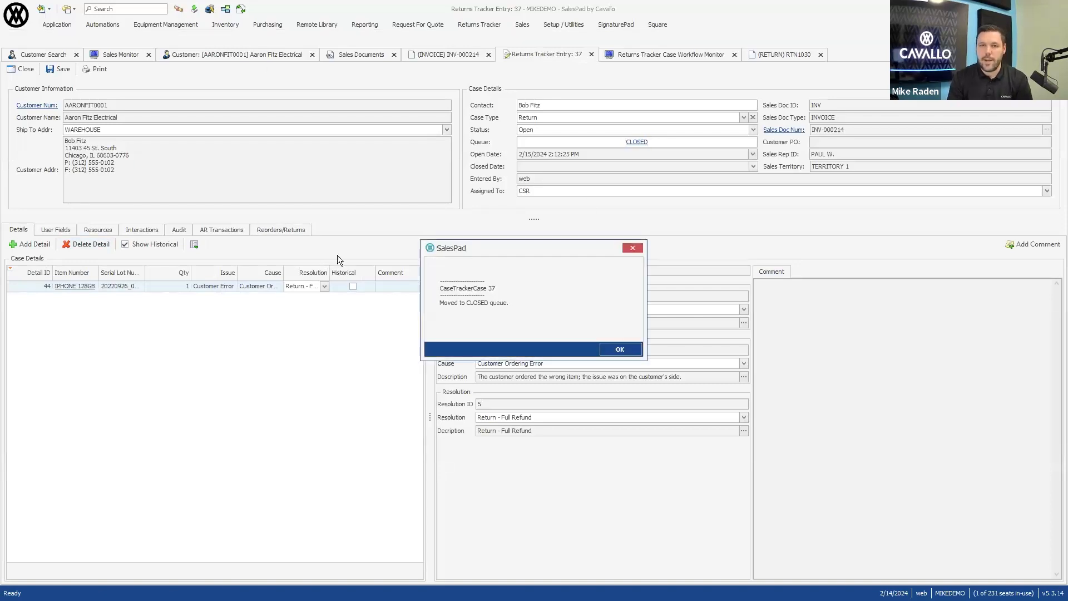
{"action": "left_click", "coordinate": [610, 349]}
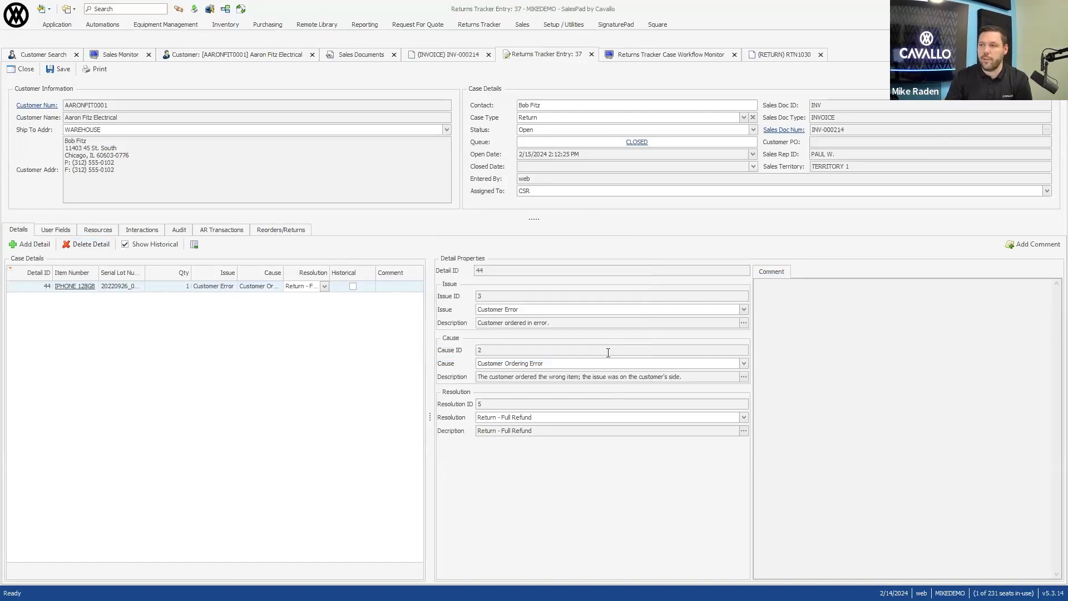
Set case 37's status to Closed and go to the Case Workflow Monitor
{"action": "left_click", "coordinate": [572, 130]}
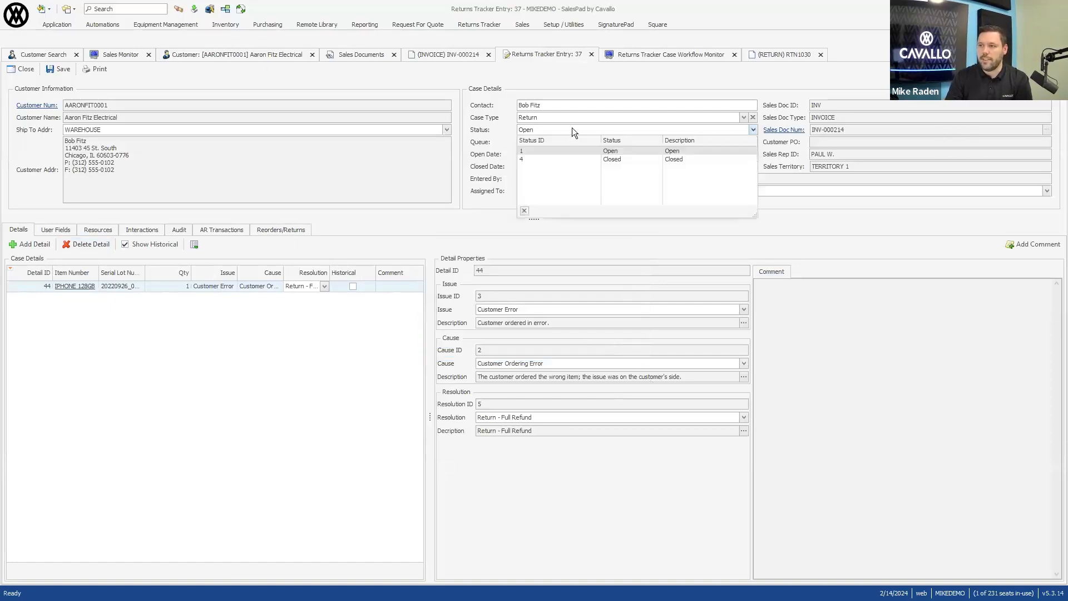
{"action": "left_click", "coordinate": [565, 161]}
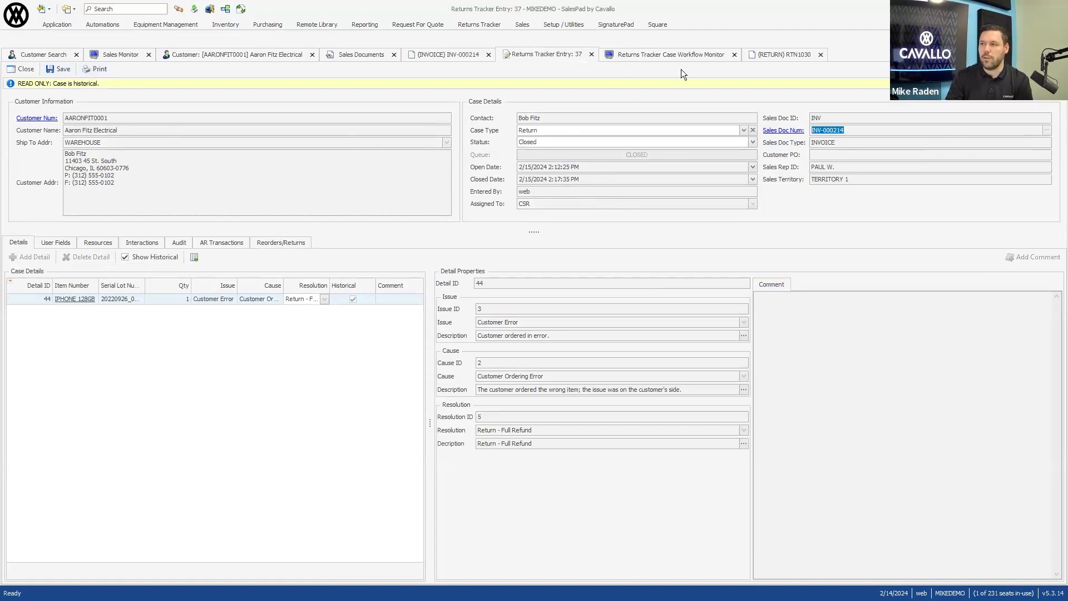
{"action": "left_click", "coordinate": [666, 57]}
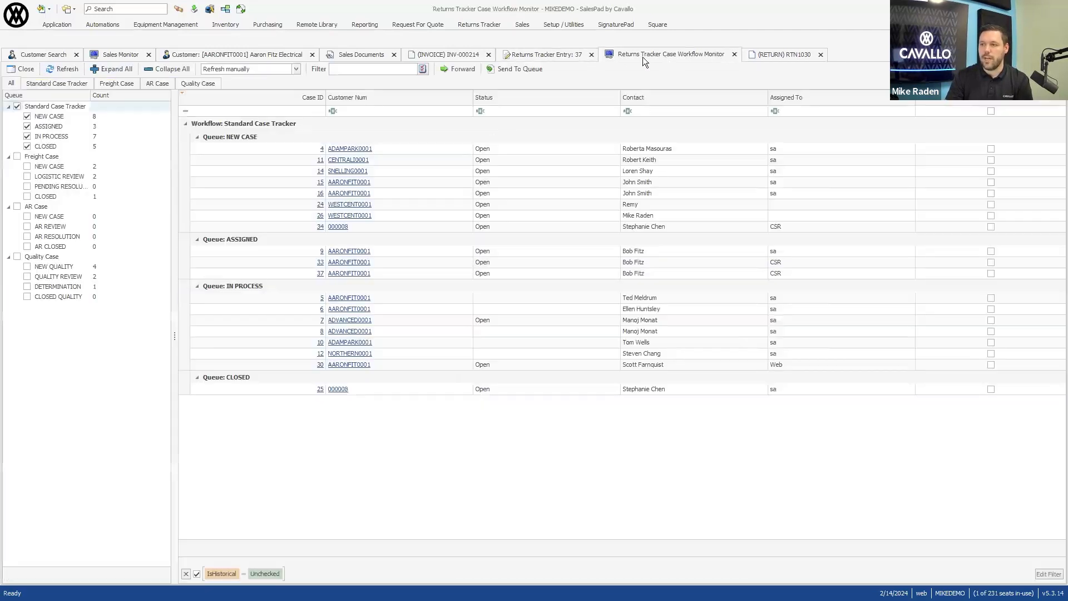
Refresh the monitor, close RTN1030, save and close case 37, close INV-000214, return to Sales Documents
{"action": "left_click", "coordinate": [71, 70]}
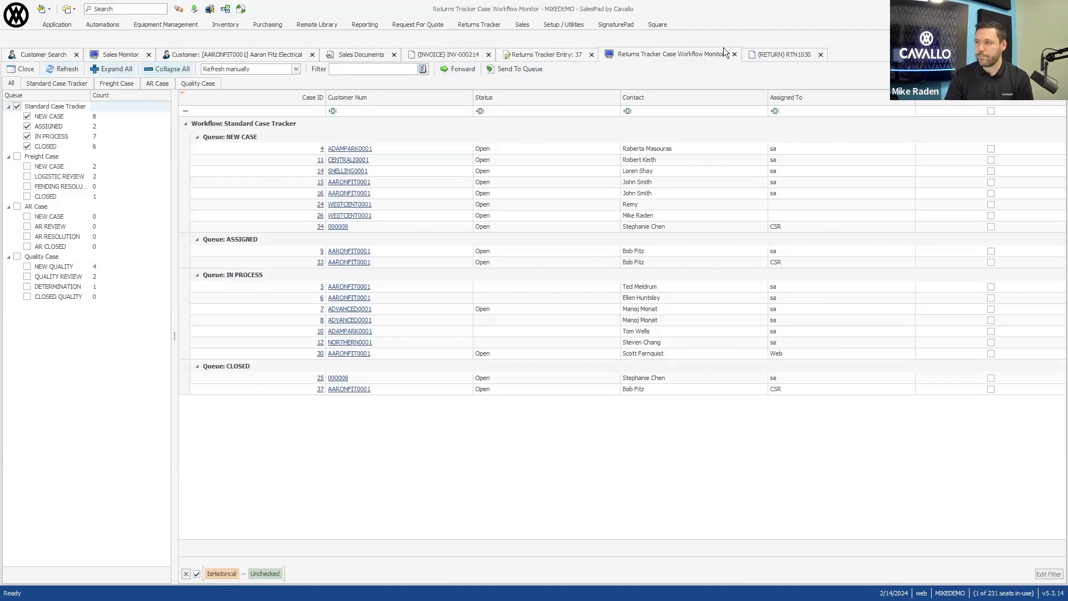
{"action": "left_click", "coordinate": [820, 55]}
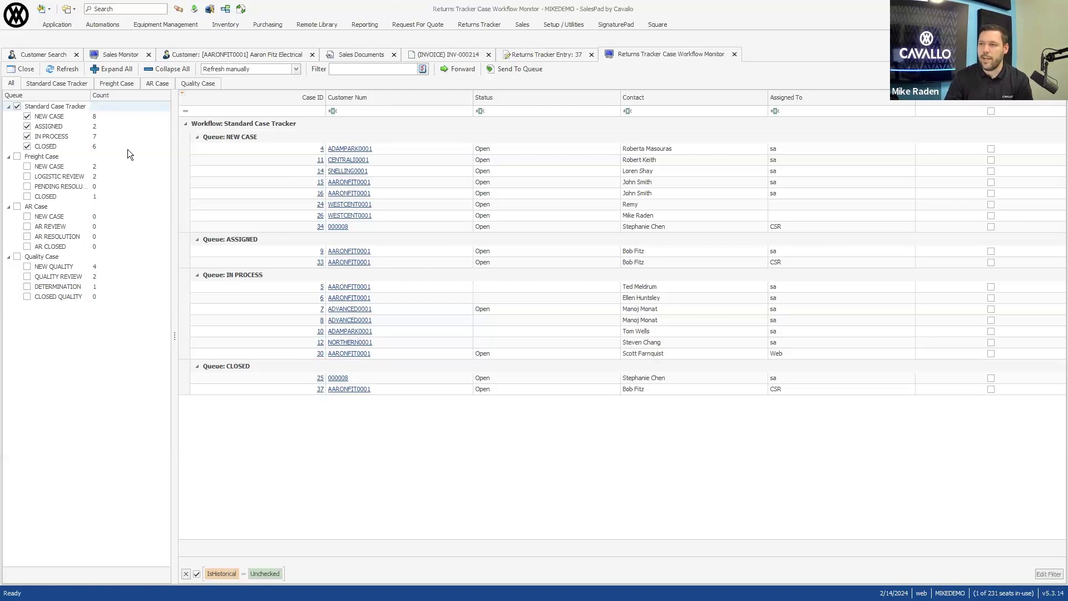
{"action": "left_click", "coordinate": [591, 54]}
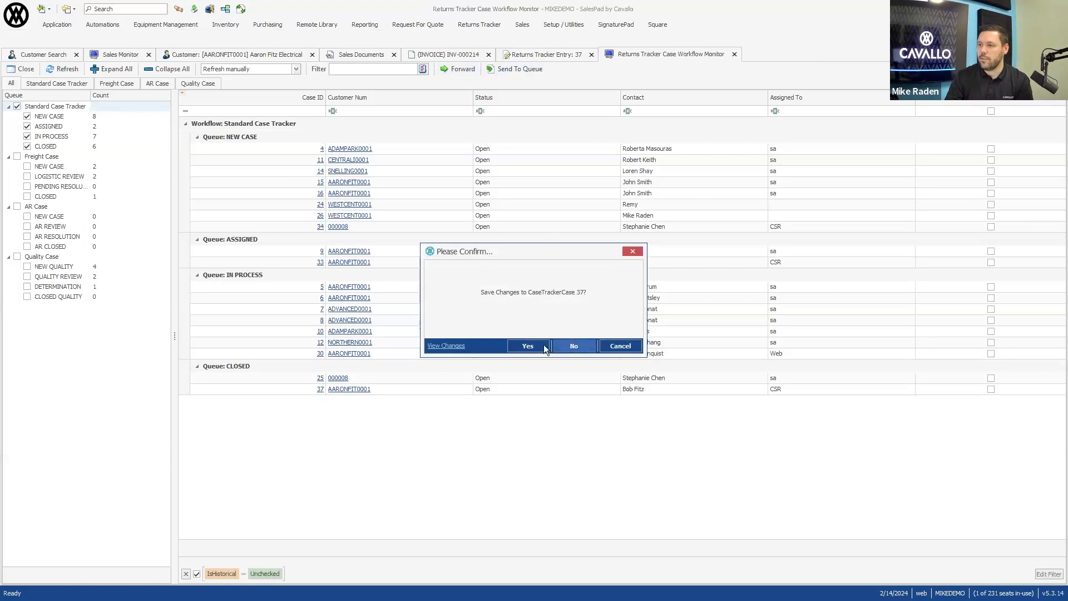
{"action": "left_click", "coordinate": [543, 345]}
{"action": "left_click", "coordinate": [489, 54]}
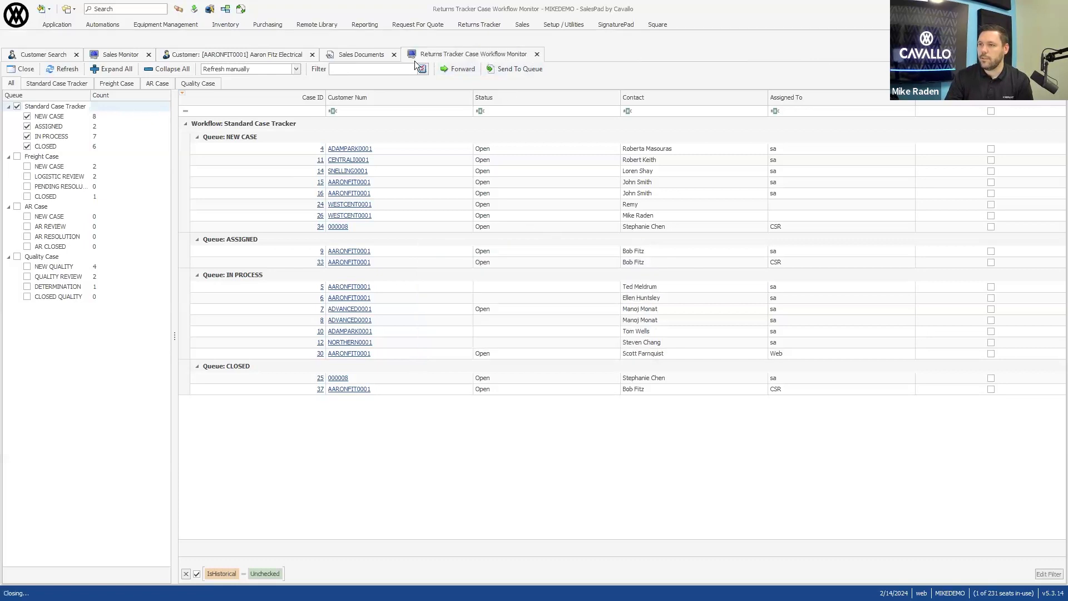
{"action": "left_click", "coordinate": [368, 55]}
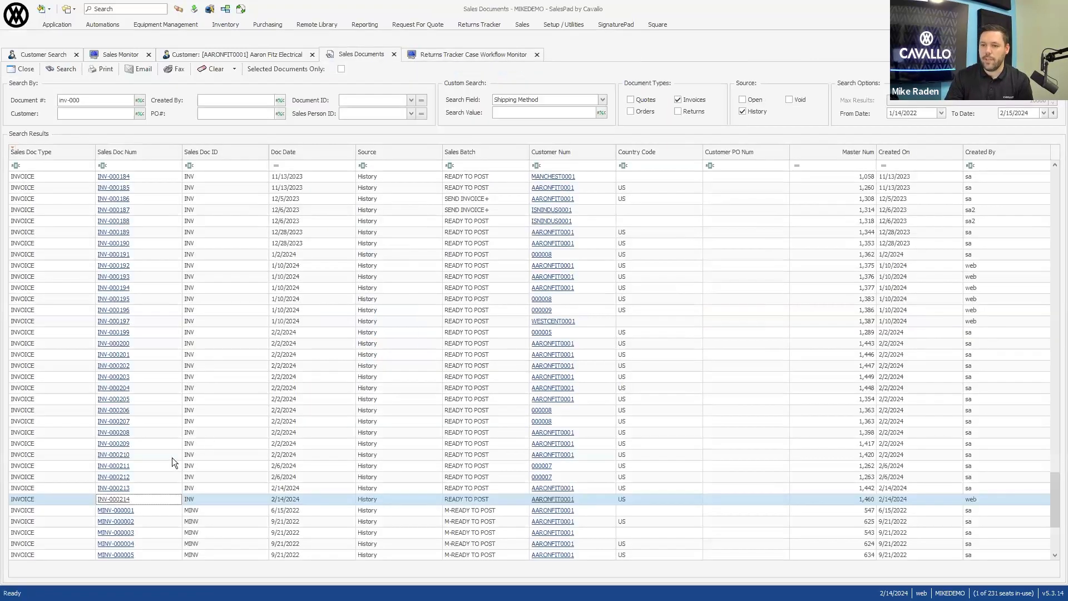
Open invoice INV-000206 and create a new case for its MBAM1 MacBook Air line
{"action": "left_click", "coordinate": [117, 414]}
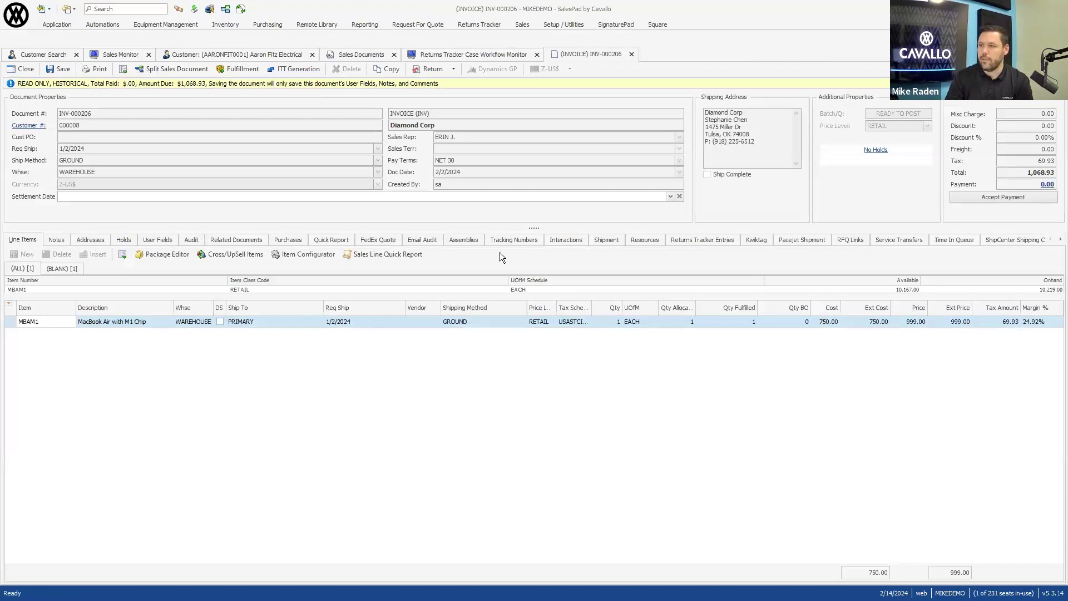
{"action": "left_click", "coordinate": [674, 242]}
{"action": "left_click", "coordinate": [75, 253]}
{"action": "left_click", "coordinate": [590, 143]}
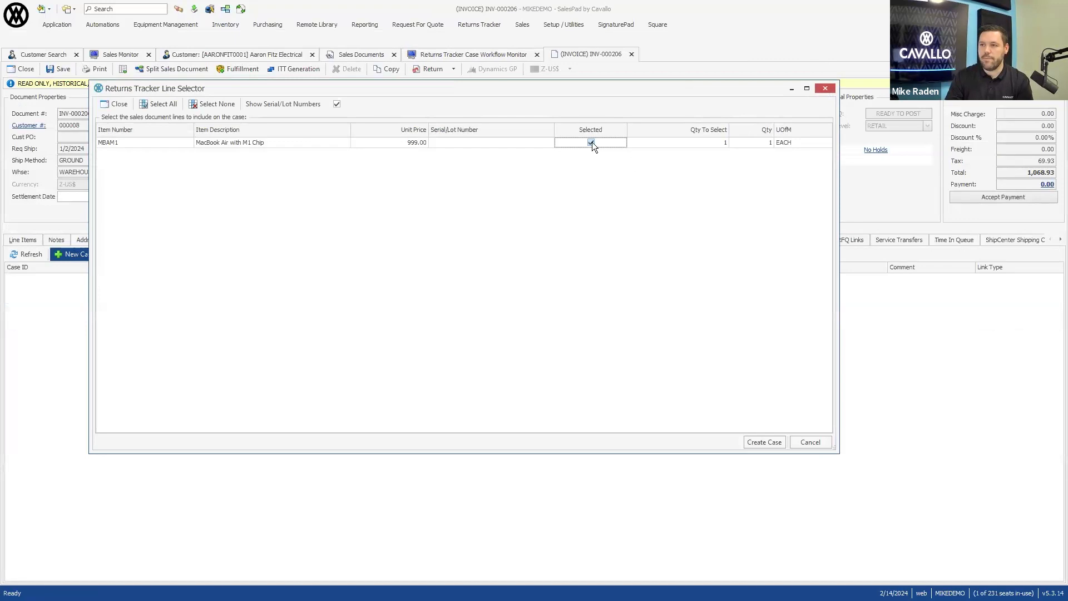
{"action": "left_click", "coordinate": [763, 441]}
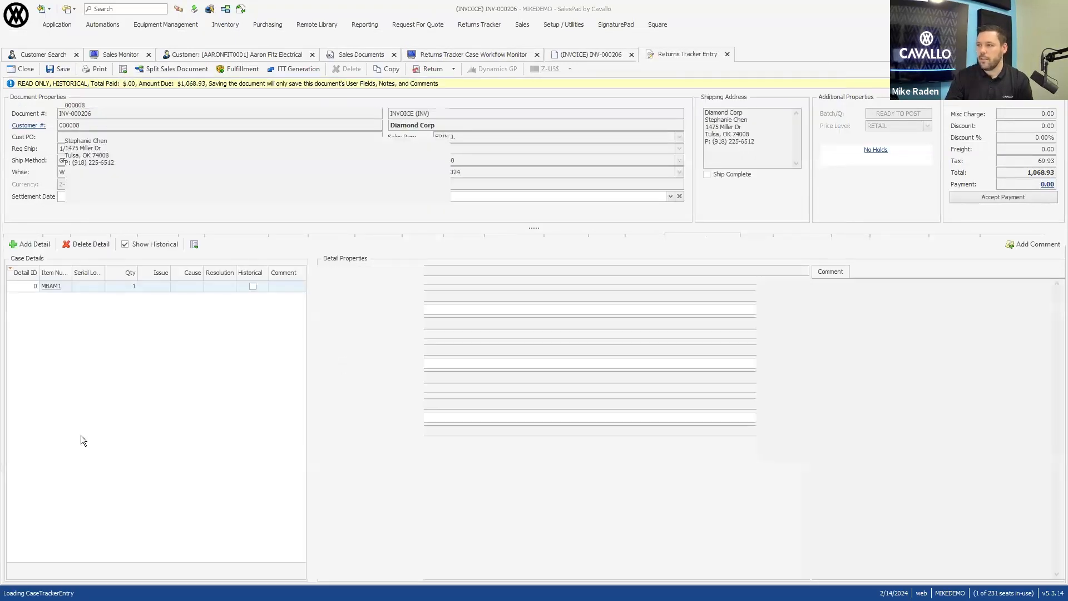
Enter the contact's name, choose Freight type, Open status, assign to Dispatch, and save as case 38
{"action": "left_click", "coordinate": [576, 108]}
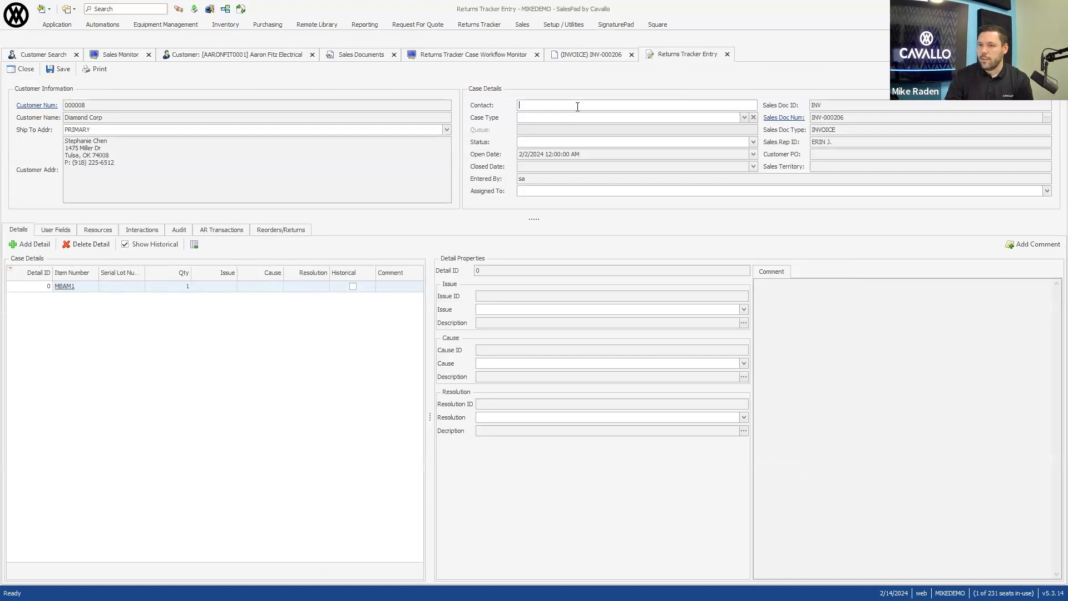
{"action": "type", "text": "Joh"}
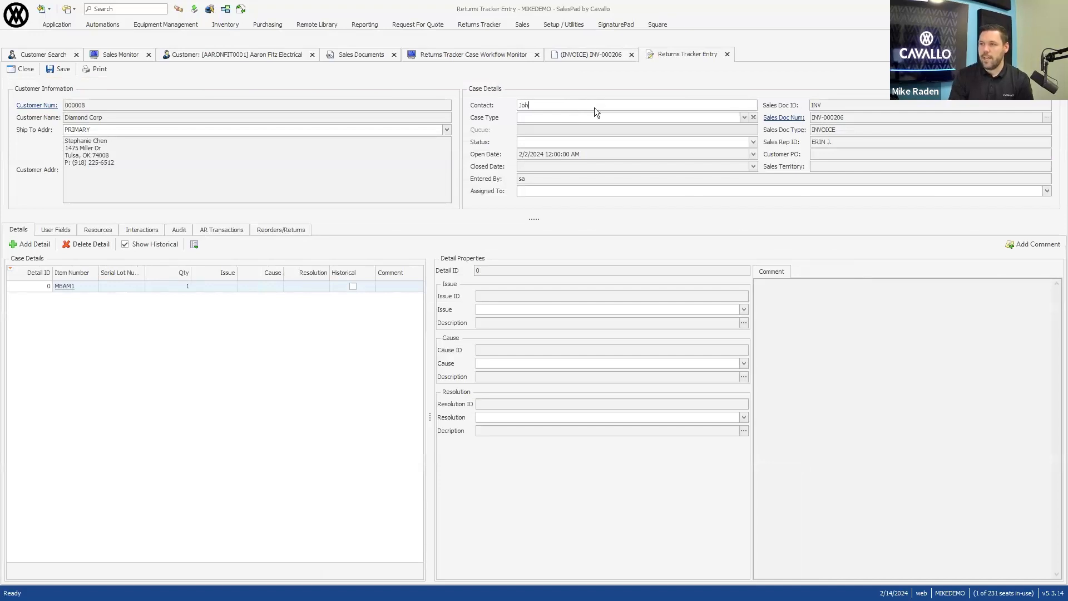
{"action": "type", "text": "n Carter"}
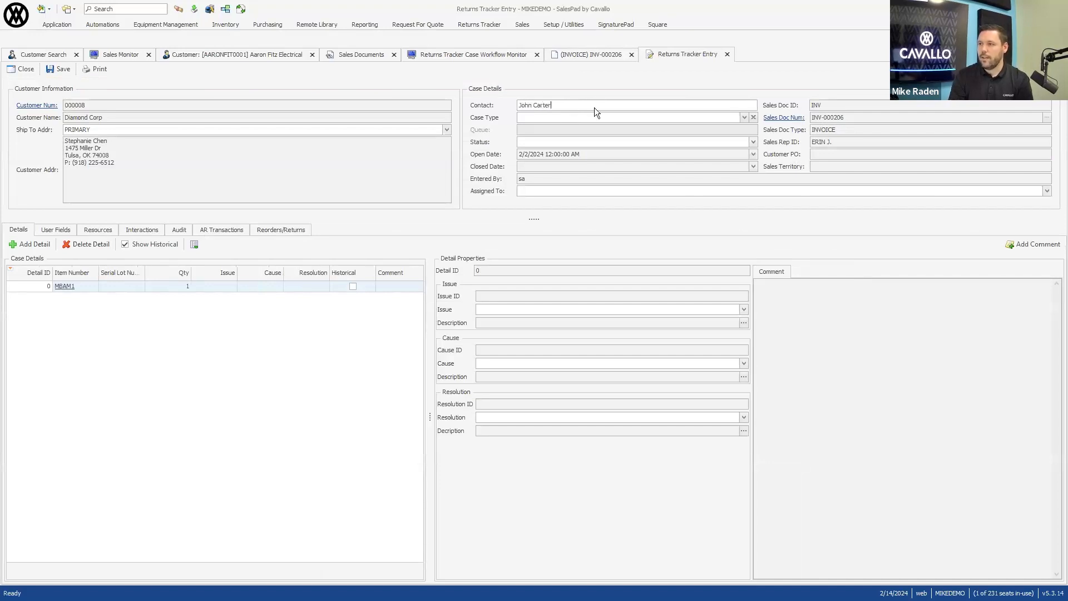
{"action": "left_click", "coordinate": [693, 116]}
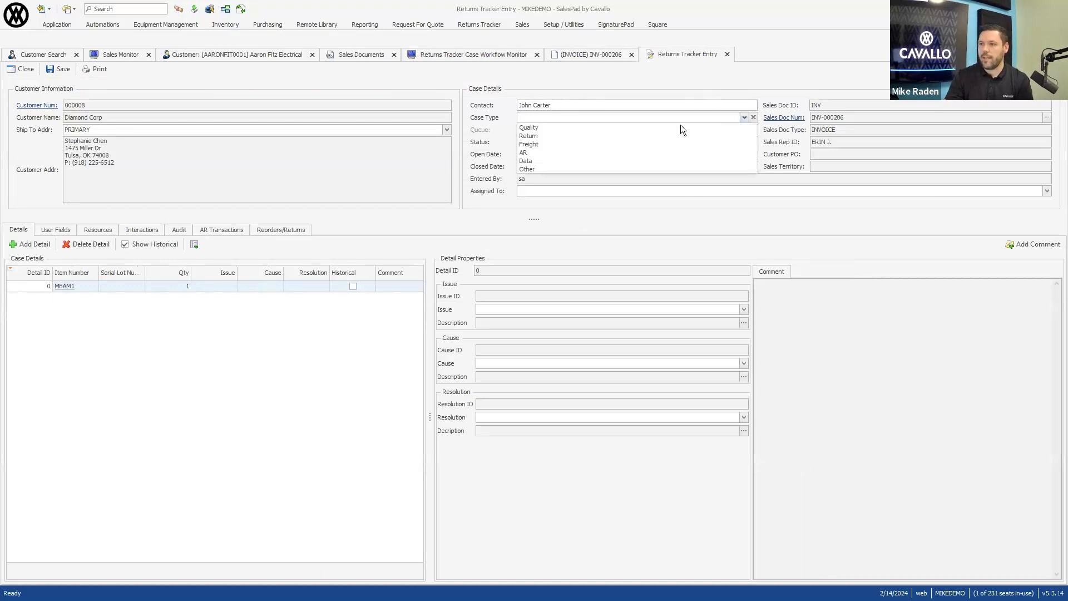
{"action": "left_click", "coordinate": [644, 144]}
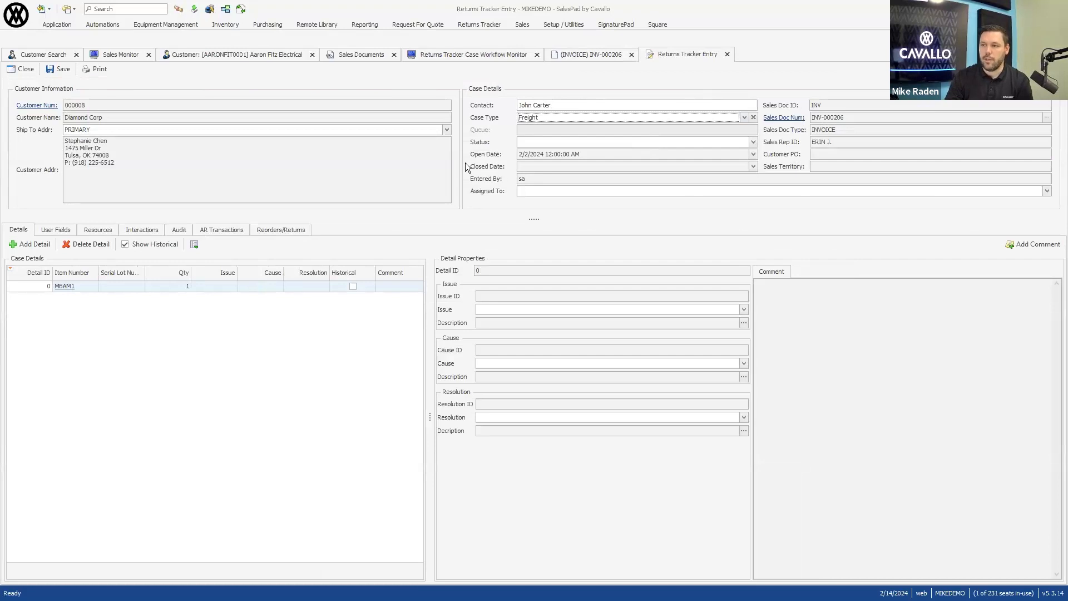
{"action": "left_click", "coordinate": [608, 143]}
{"action": "left_click", "coordinate": [556, 165]}
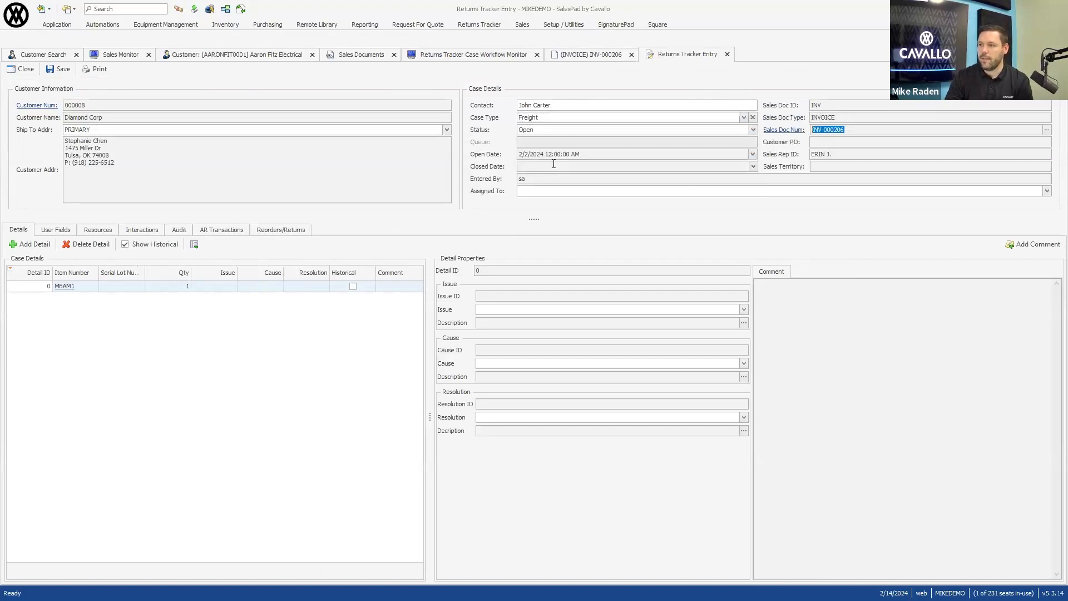
{"action": "left_click", "coordinate": [544, 191]}
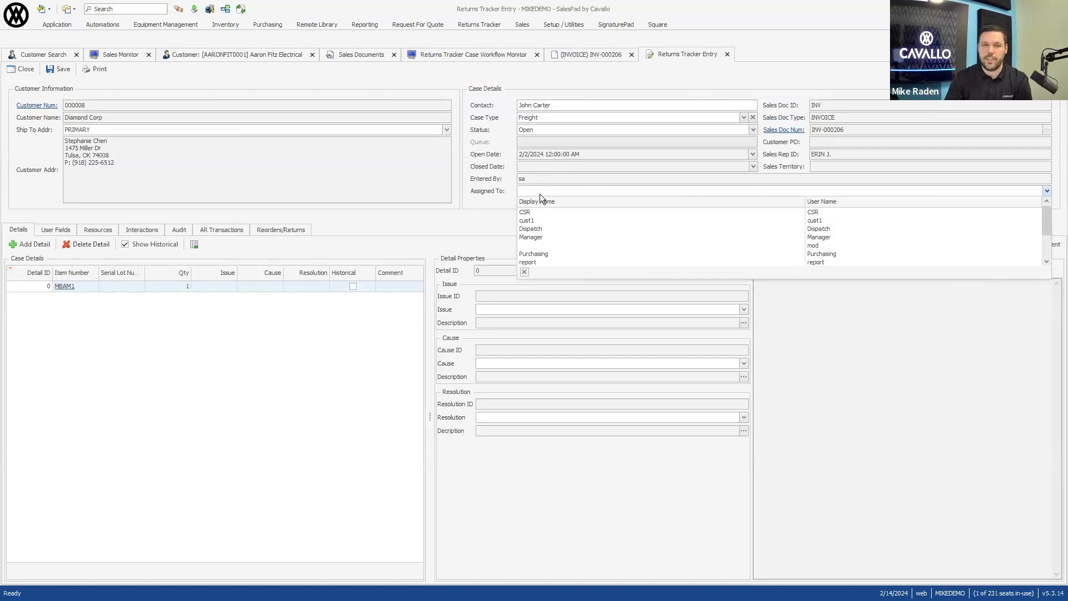
{"action": "left_click", "coordinate": [535, 230]}
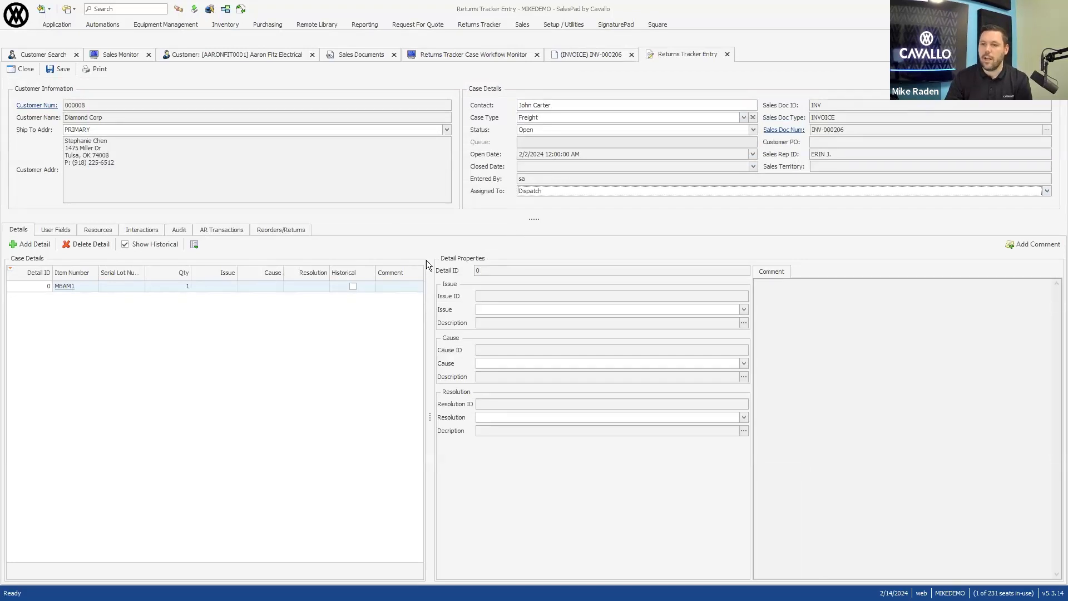
{"action": "left_click", "coordinate": [62, 69]}
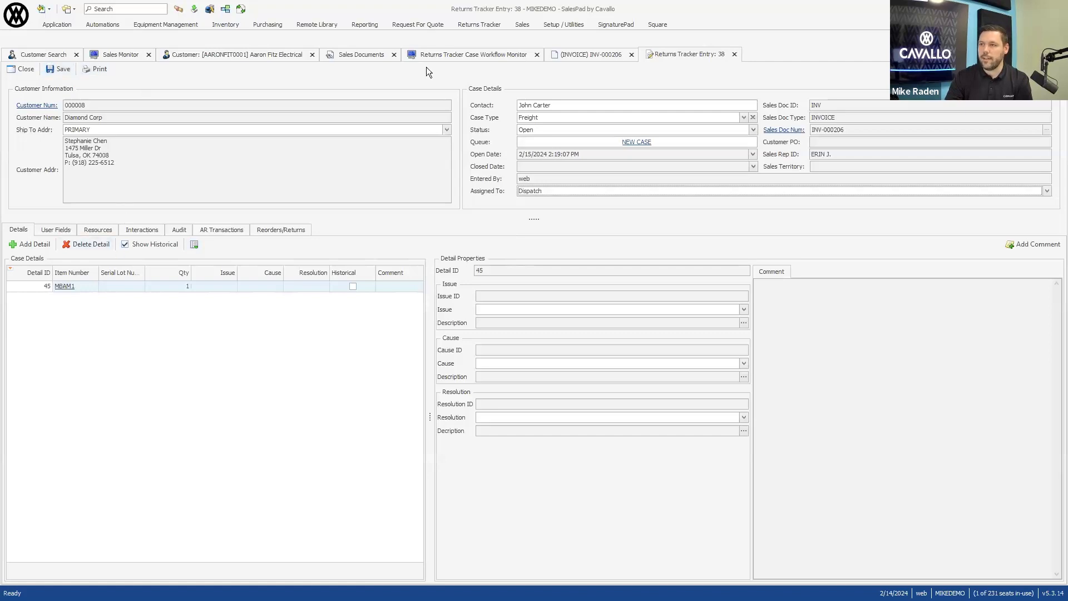
Show only Freight Case queues in the monitor and refresh to see case 38 in NEW CASE
{"action": "left_click", "coordinate": [479, 52]}
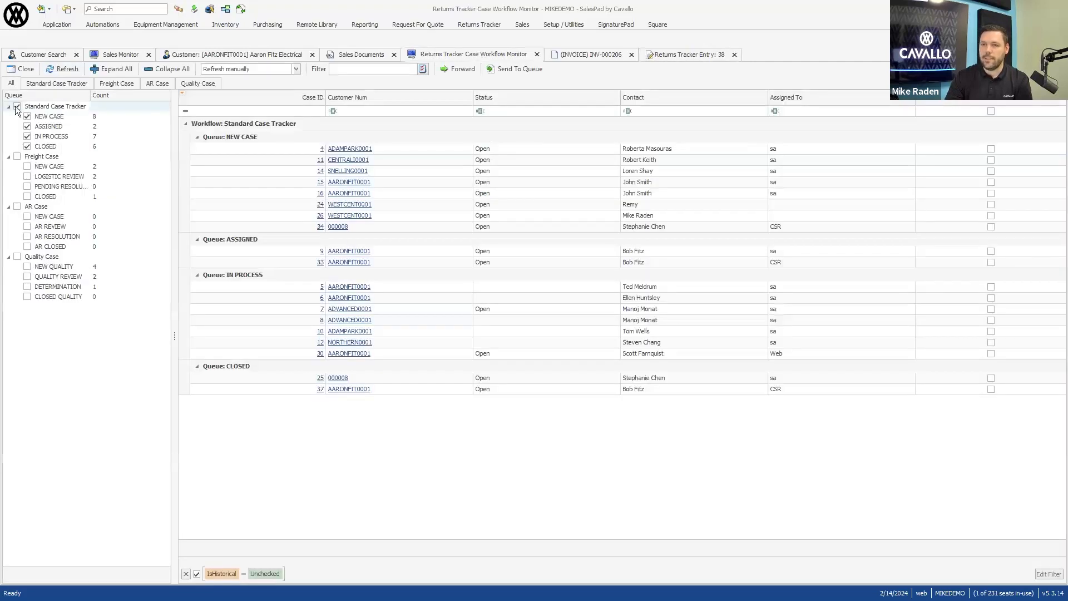
{"action": "left_click", "coordinate": [17, 106]}
{"action": "left_click", "coordinate": [18, 156]}
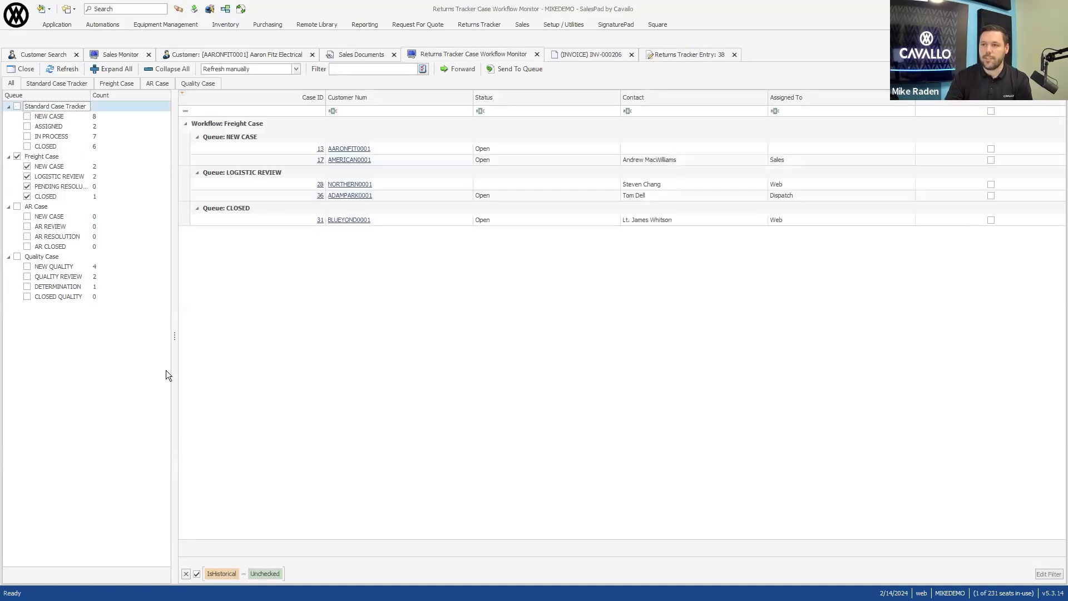
{"action": "left_click", "coordinate": [62, 69]}
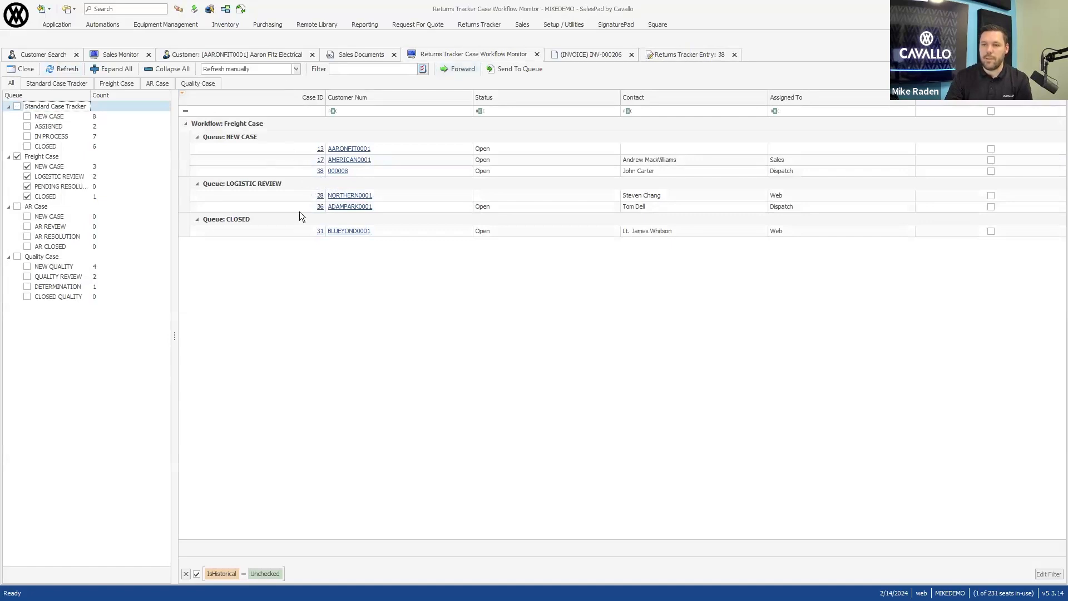
Release case 38 into LOGISTIC REVIEW and view the Assigned Freight Case 38 email
{"action": "left_click", "coordinate": [700, 55]}
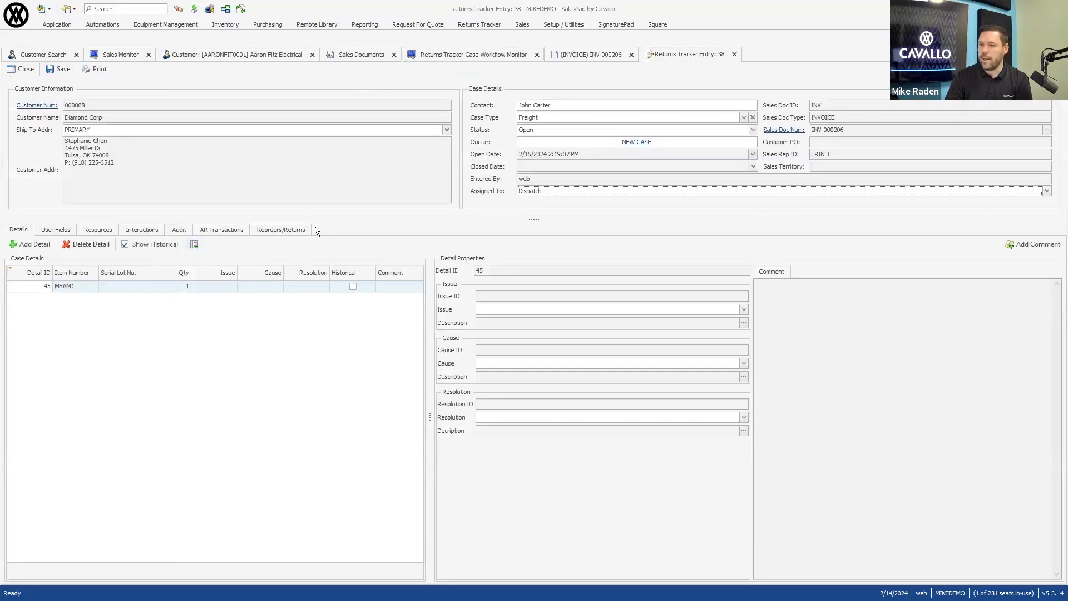
{"action": "left_click", "coordinate": [1029, 69]}
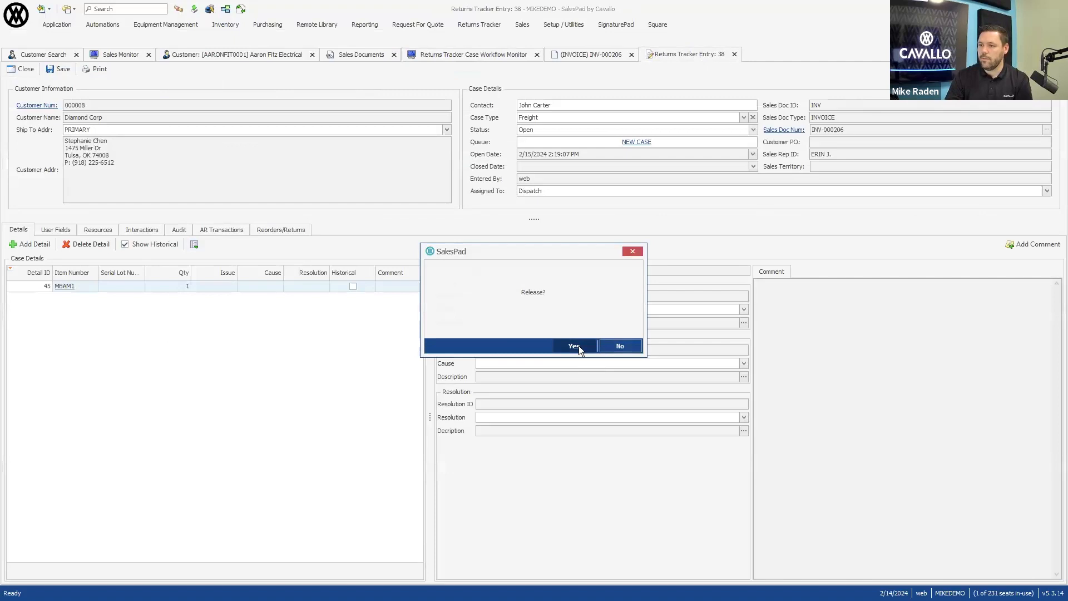
{"action": "left_click", "coordinate": [574, 346]}
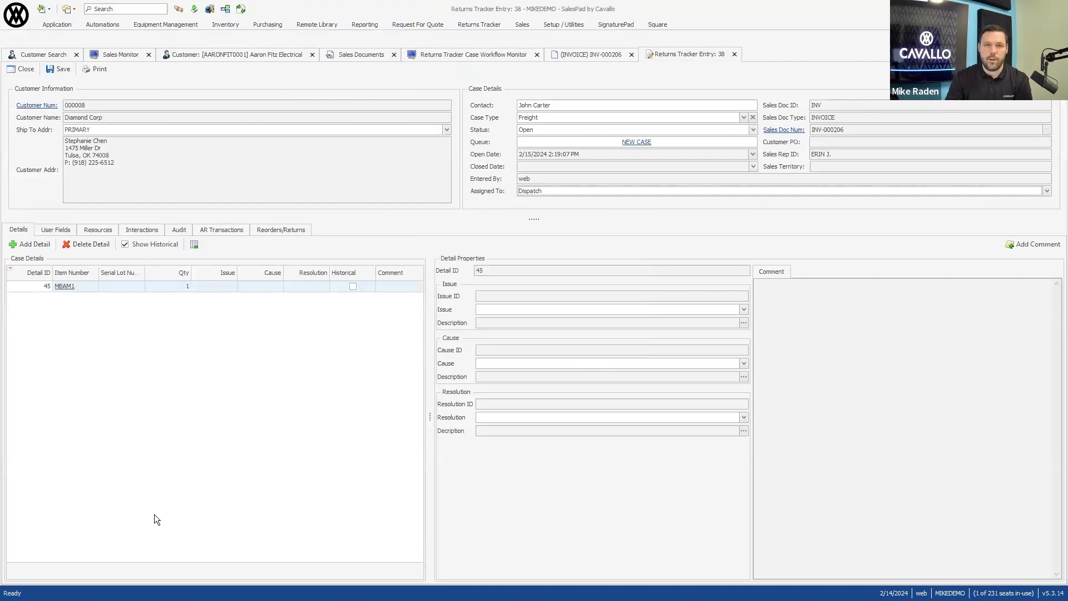
{"action": "left_click", "coordinate": [619, 353]}
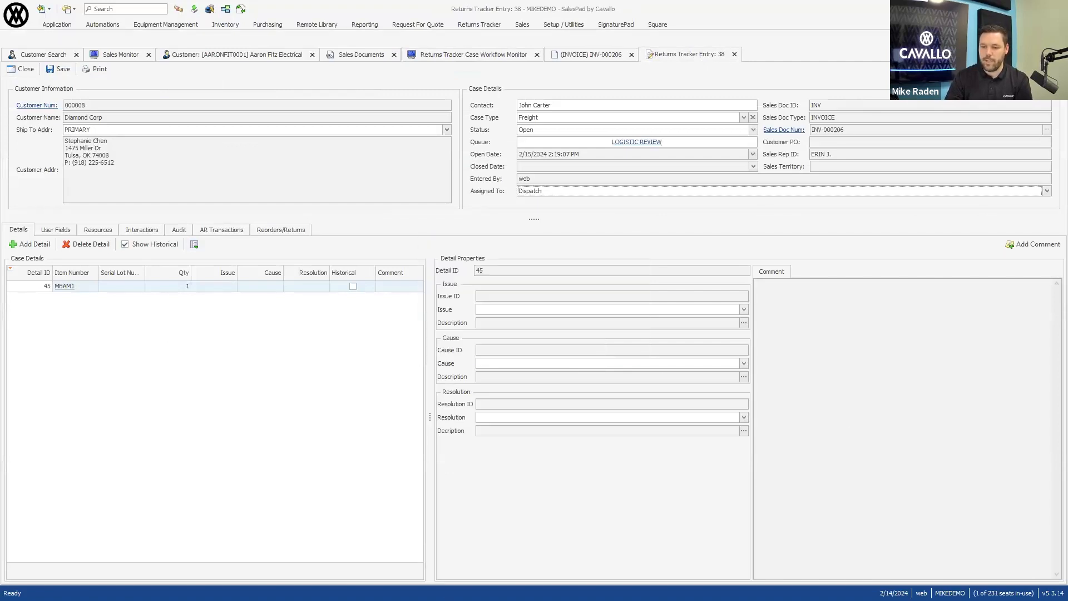
{"action": "left_click", "coordinate": [523, 539]}
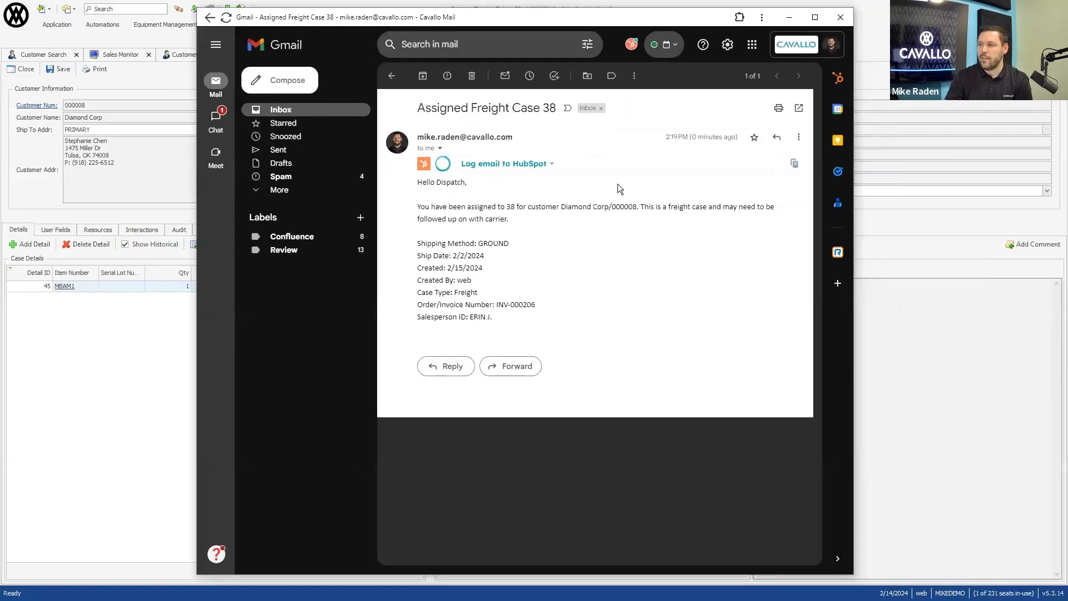
Read the Assigned Freight Case 38 e-mail to Dispatch, then drag the Gmail window off screen
{"action": "left_click_drag", "start_coordinate": [659, 210], "coordinate": [702, 216]}
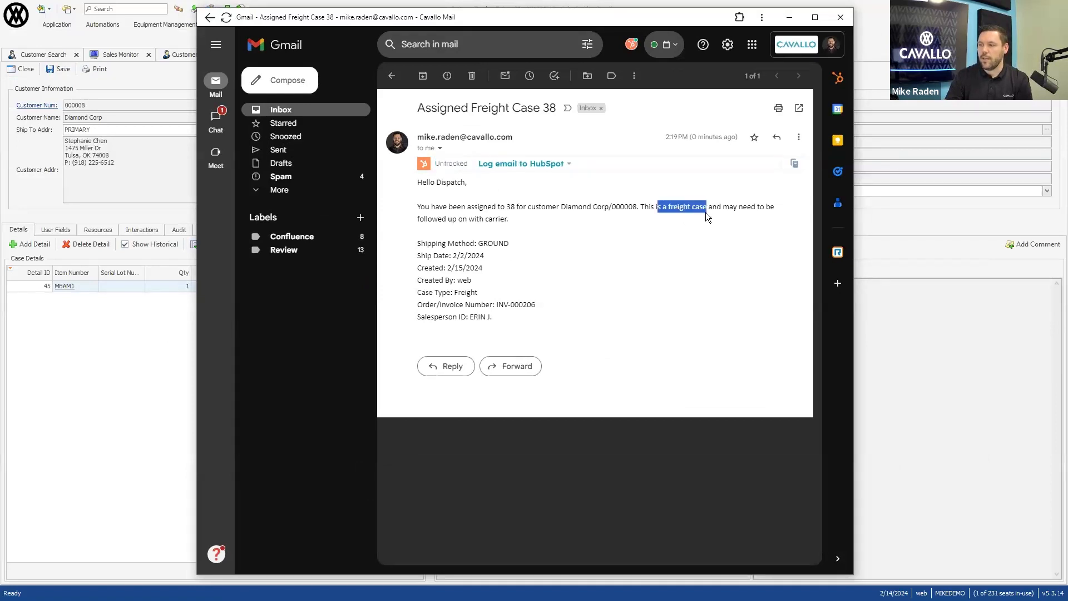
{"action": "left_click", "coordinate": [510, 223]}
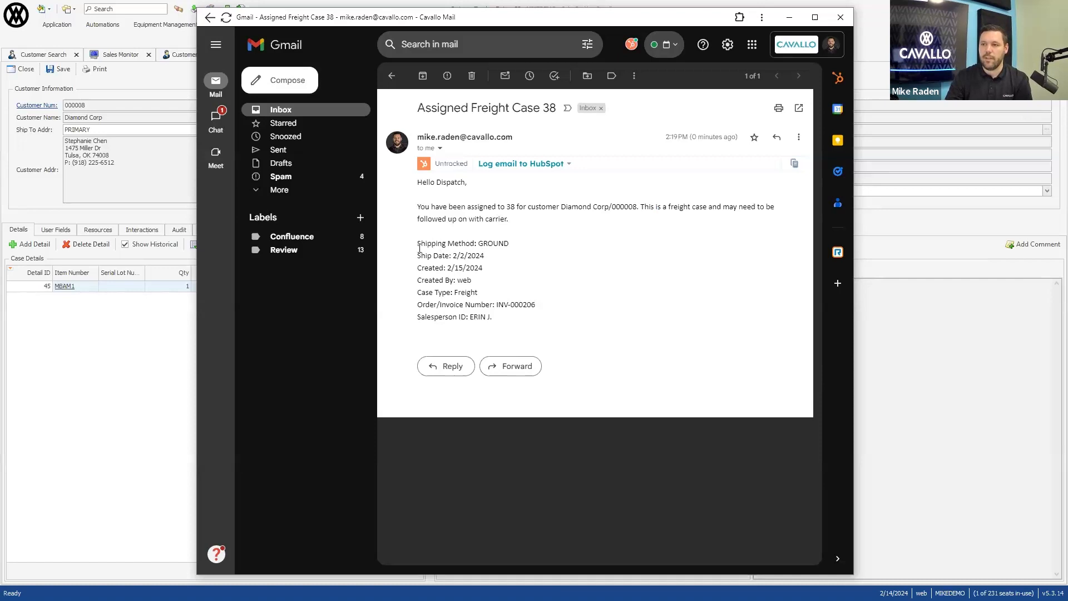
{"action": "left_click_drag", "start_coordinate": [524, 22], "coordinate": [334, 600]}
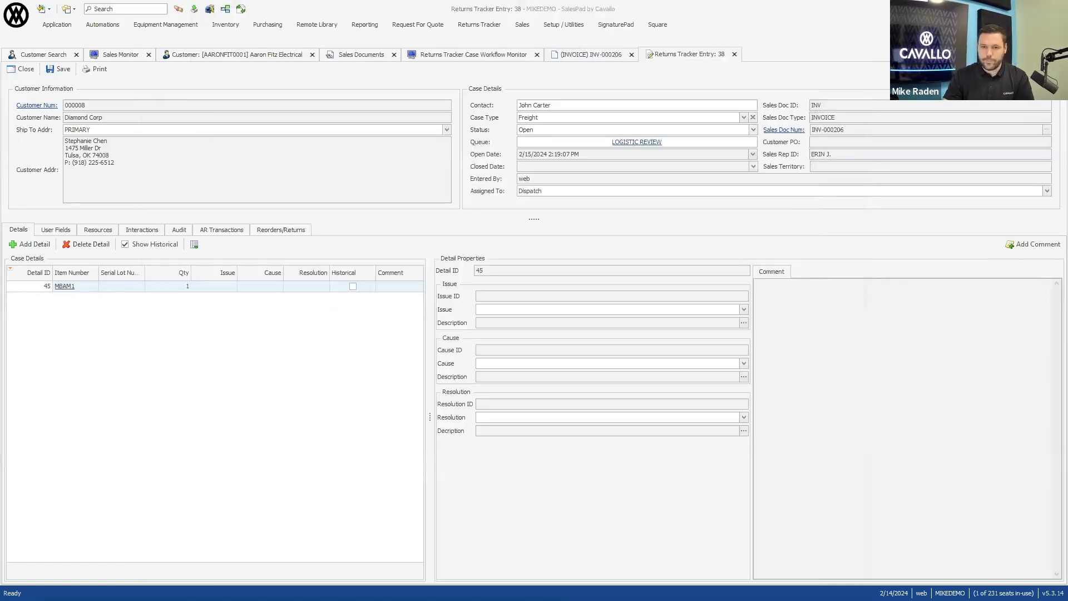
Set case 38's MBAM1 line to issue Damaged and cause Shipping Damage - FedEx, then save and release it
{"action": "left_click", "coordinate": [212, 287]}
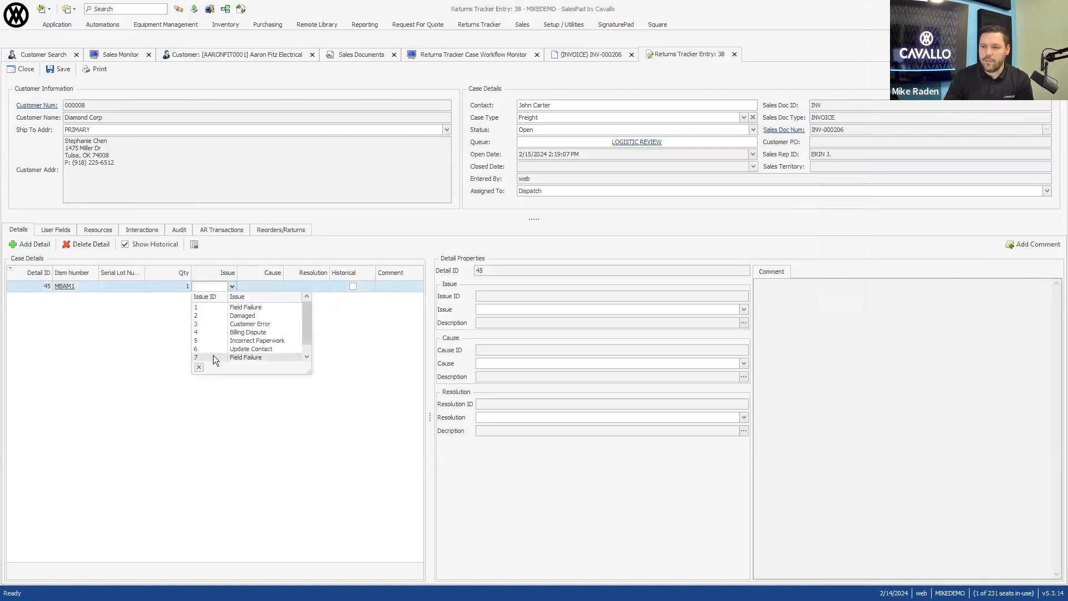
{"action": "left_click", "coordinate": [258, 316]}
{"action": "left_click", "coordinate": [269, 285]}
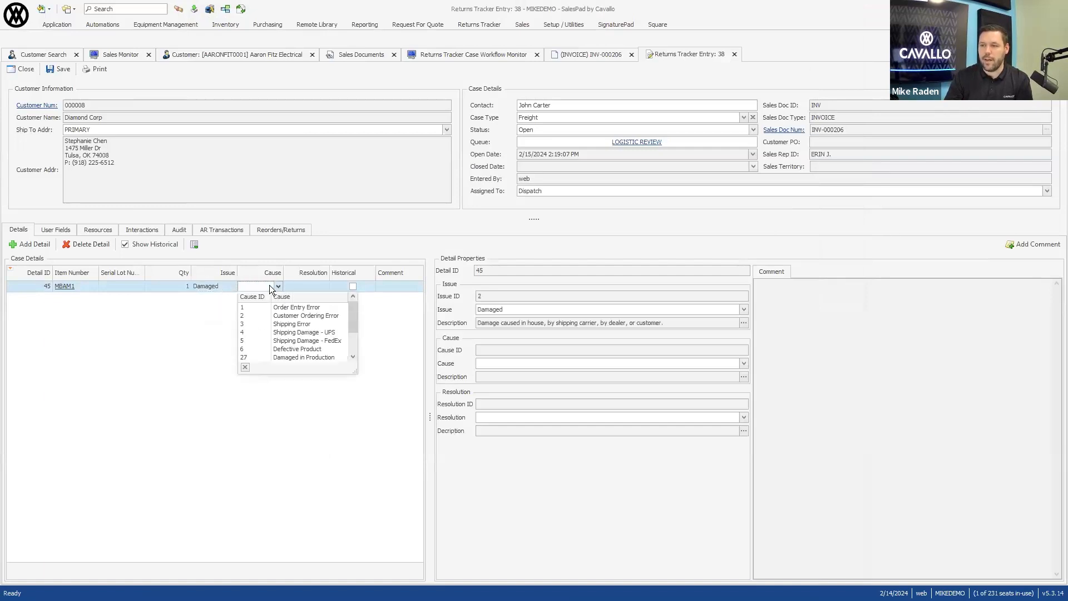
{"action": "left_click", "coordinate": [313, 340]}
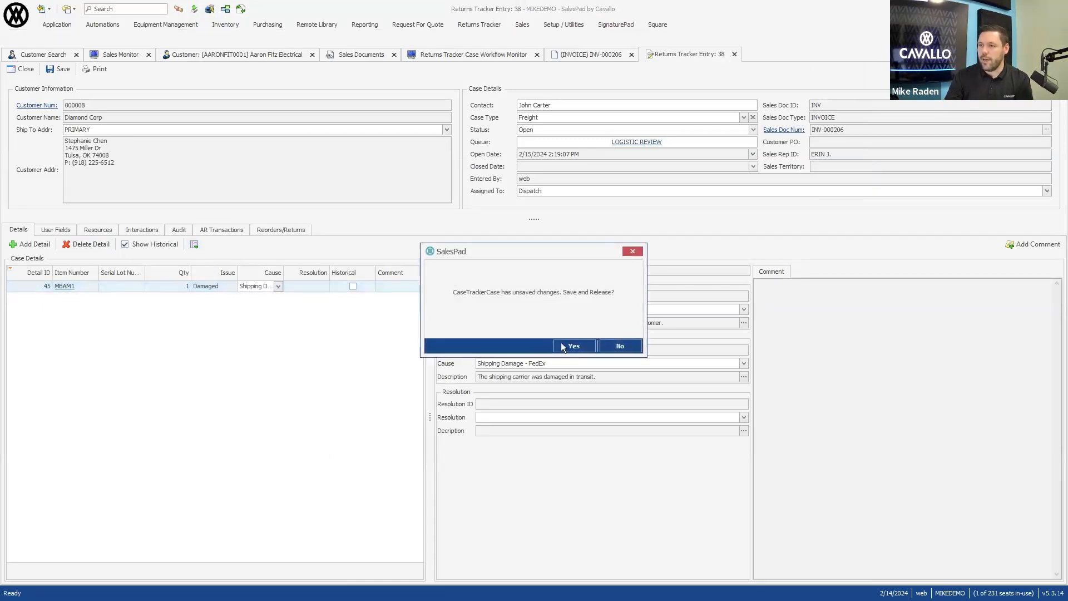
{"action": "left_click", "coordinate": [564, 344]}
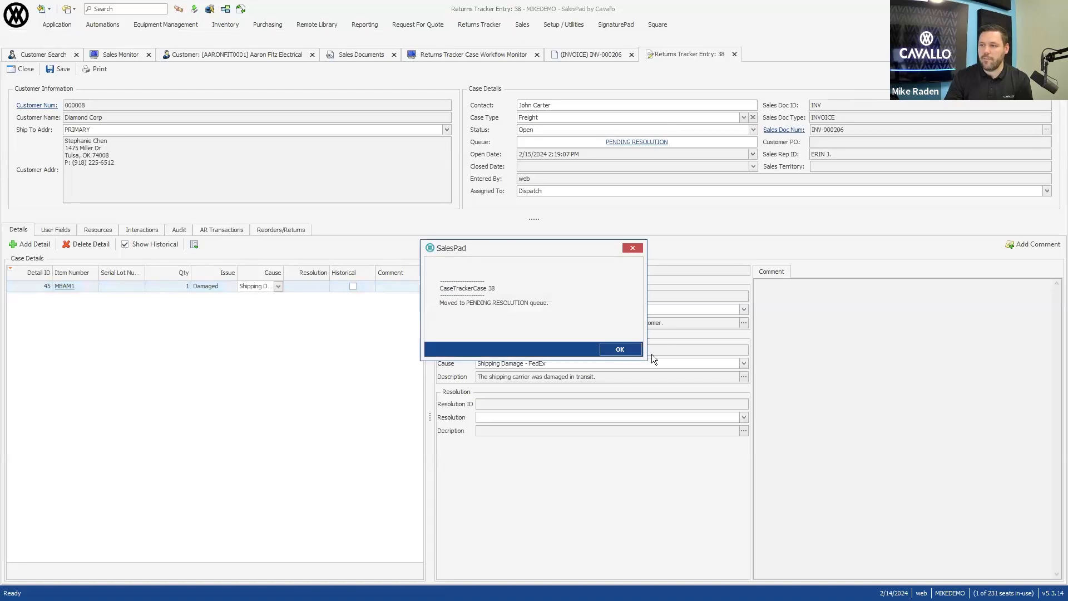
{"action": "left_click", "coordinate": [618, 350]}
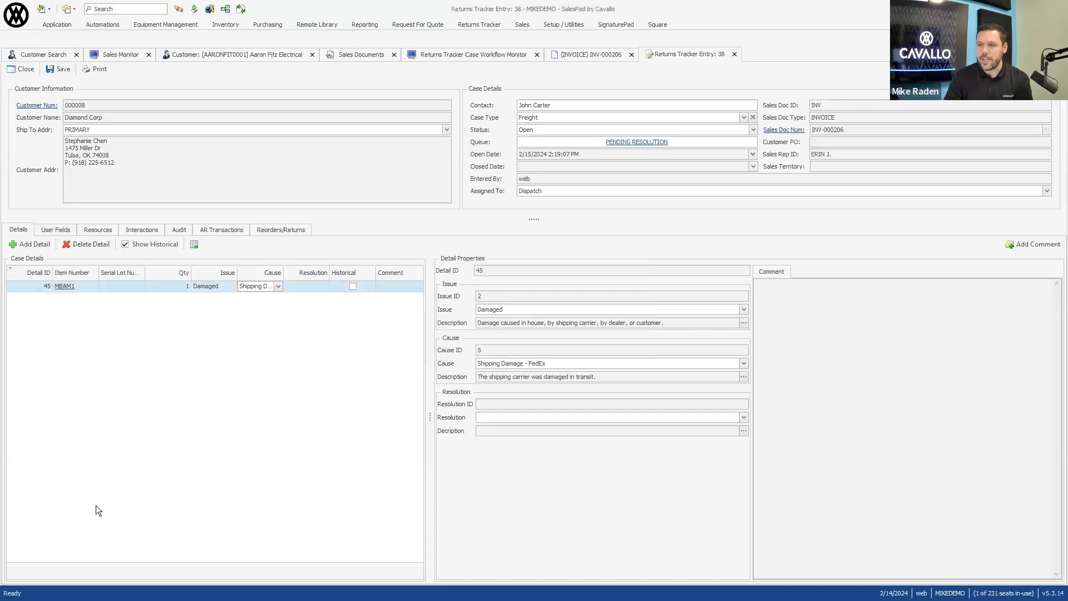
Attach Damaged_Package.jpg to case 38 with description 'Damaged Package', then view a copy of the photo
{"action": "left_click", "coordinate": [96, 230]}
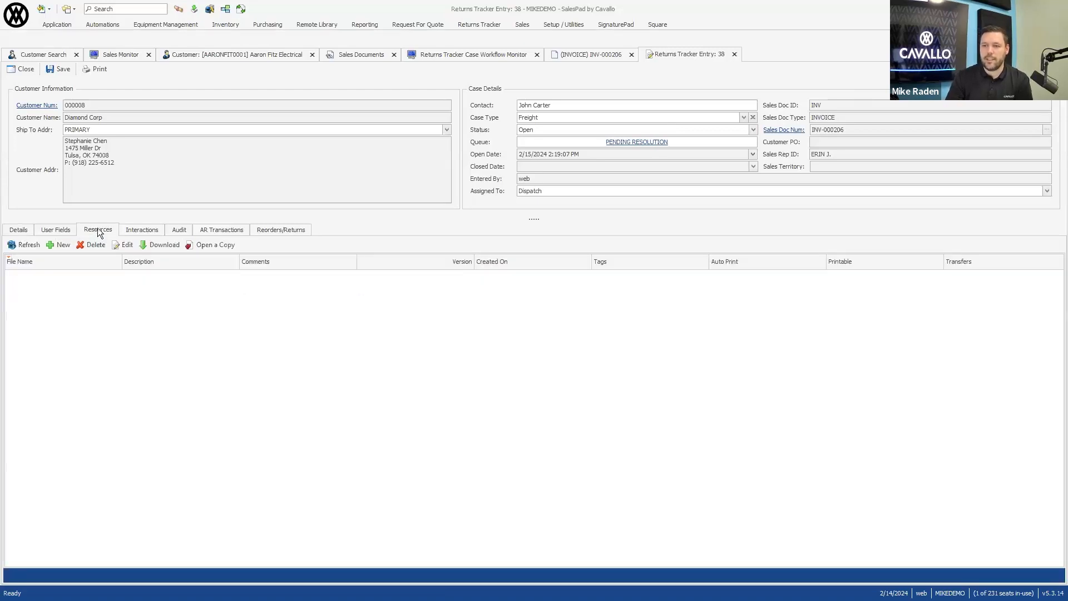
{"action": "left_click", "coordinate": [56, 244]}
{"action": "left_click", "coordinate": [137, 129]}
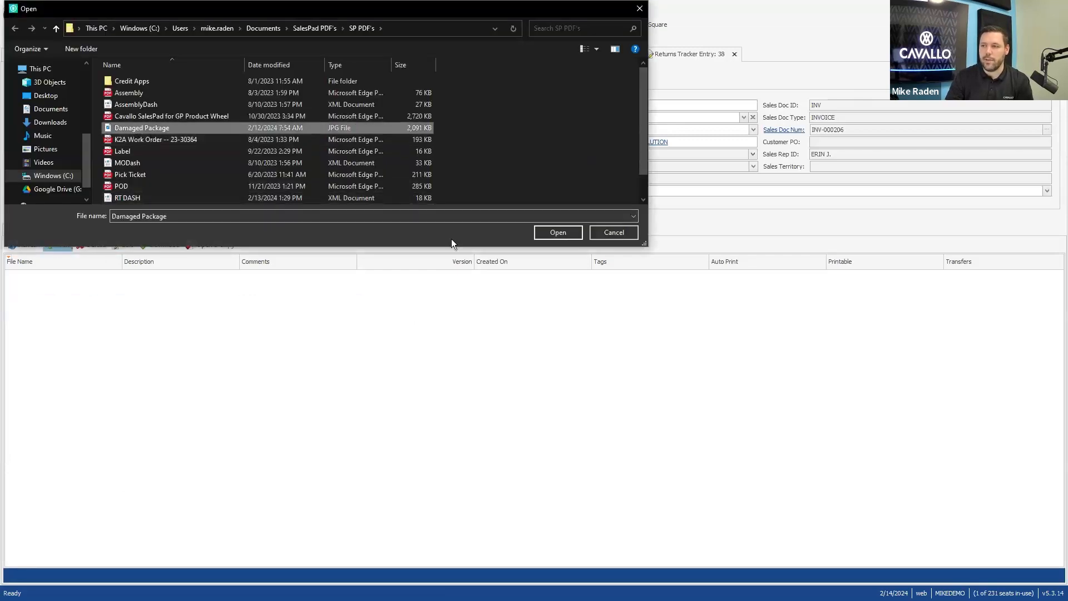
{"action": "left_click", "coordinate": [546, 235]}
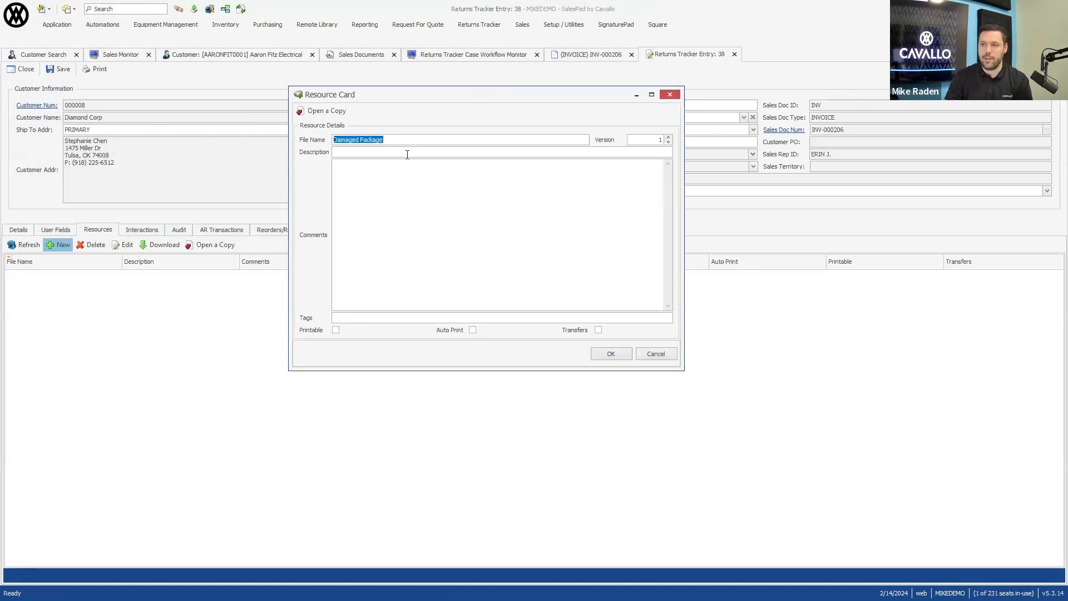
{"action": "left_click", "coordinate": [407, 154]}
{"action": "type", "text": "Damaged Package"}
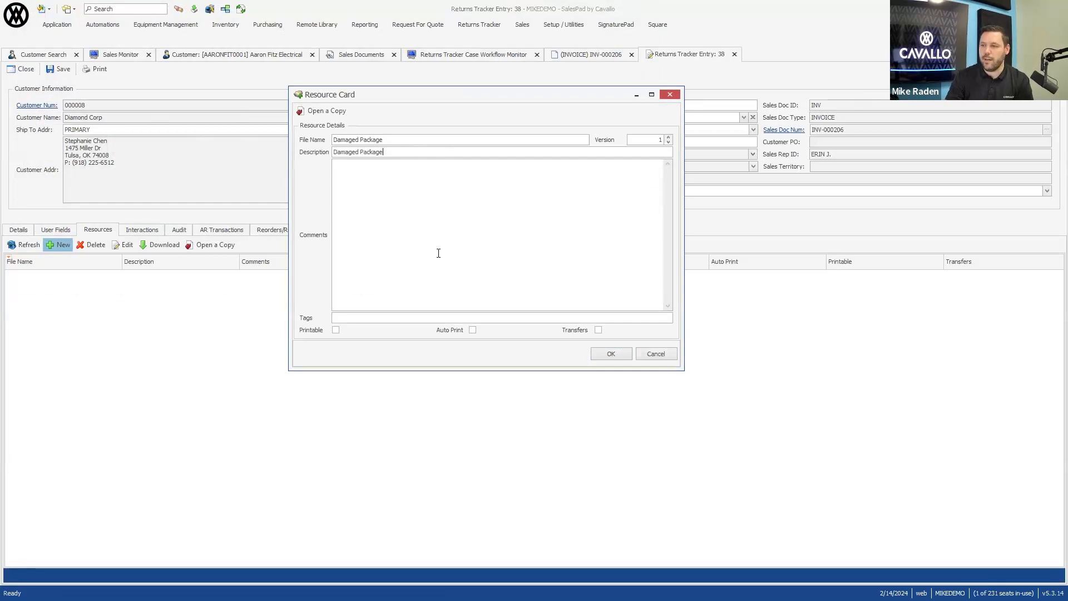
{"action": "left_click", "coordinate": [607, 349]}
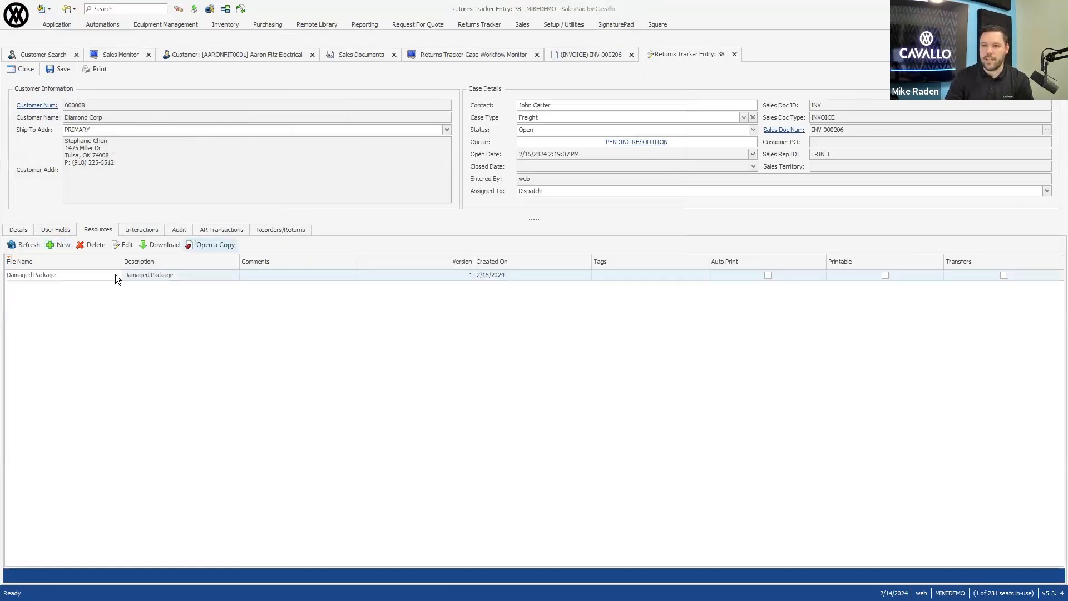
{"action": "left_click", "coordinate": [206, 245]}
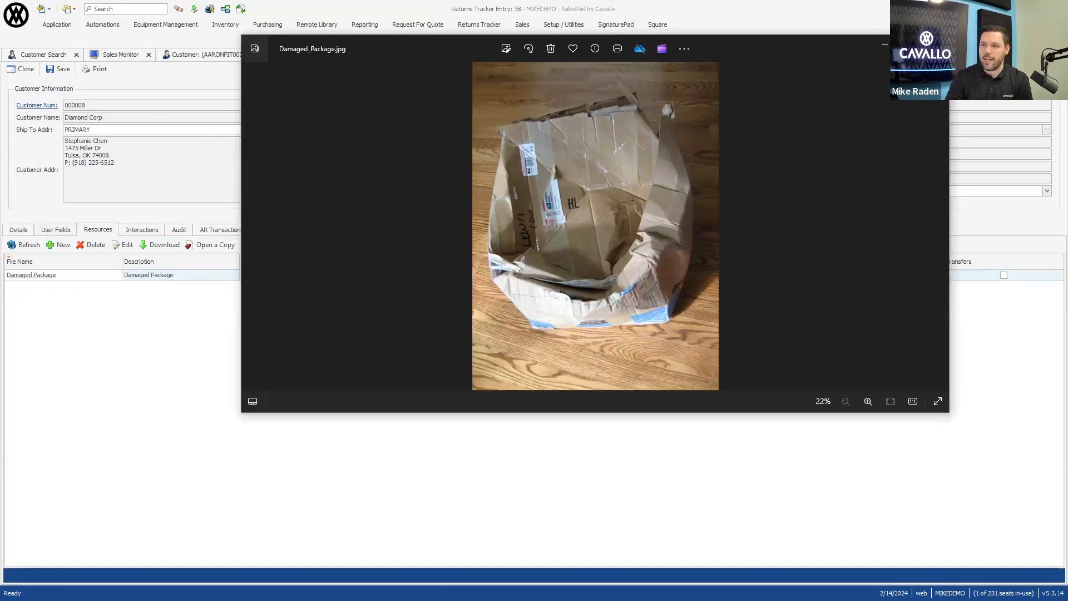
{"action": "left_click", "coordinate": [936, 45]}
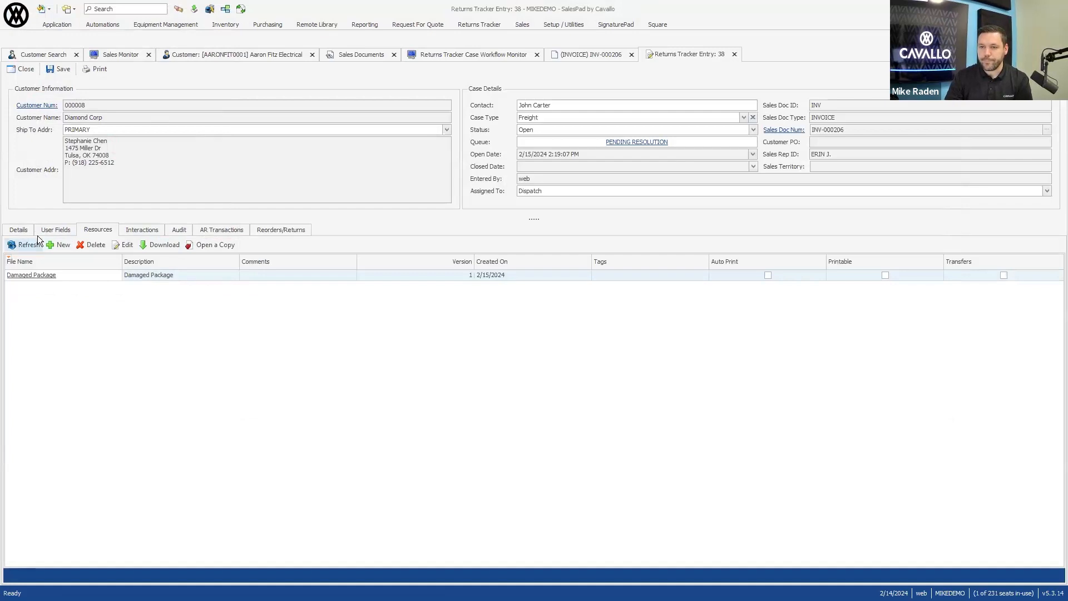
Recheck case 38's detail lines and available case types, then close the Returns Tracker Entry: 38 tab
{"action": "left_click", "coordinate": [29, 231]}
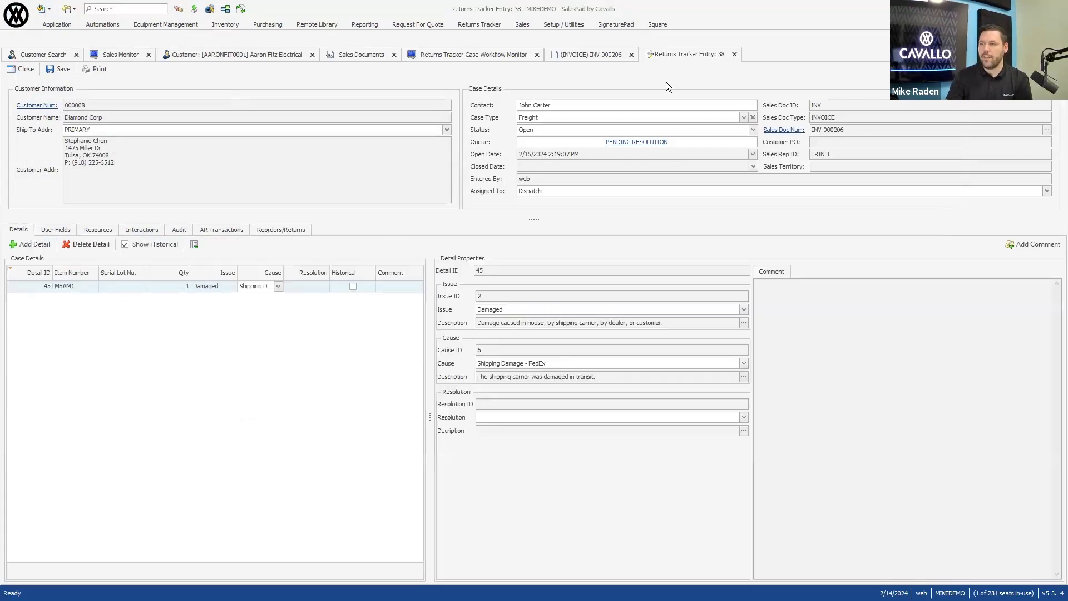
{"action": "left_click", "coordinate": [746, 121]}
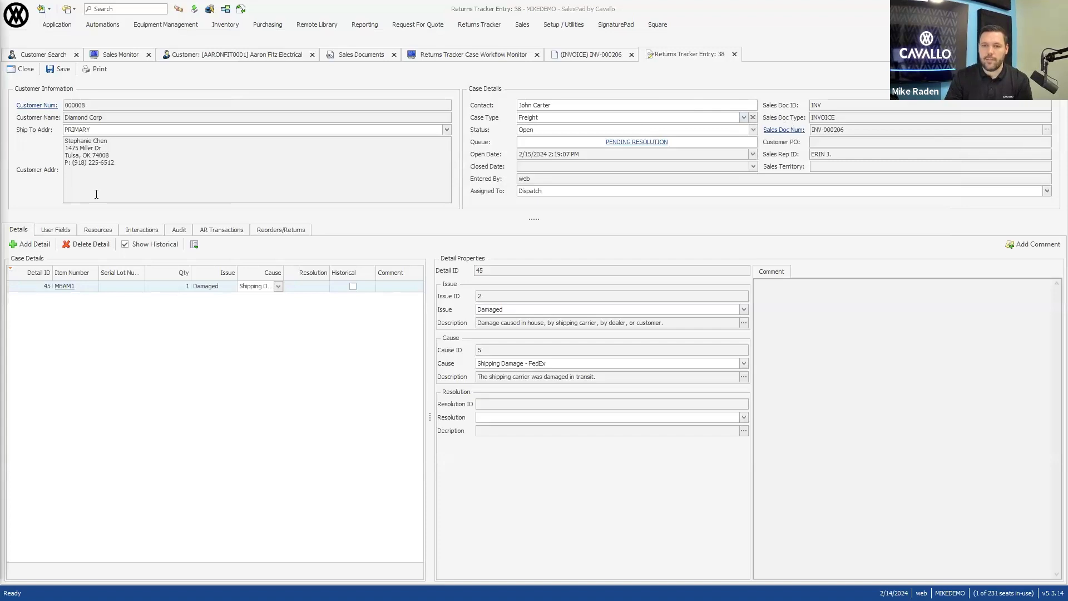
{"action": "left_click", "coordinate": [735, 54]}
Close the (INVOICE) INV-000206 tab and the Returns Tracker Case Workflow Monitor tab
{"action": "left_click", "coordinate": [632, 54]}
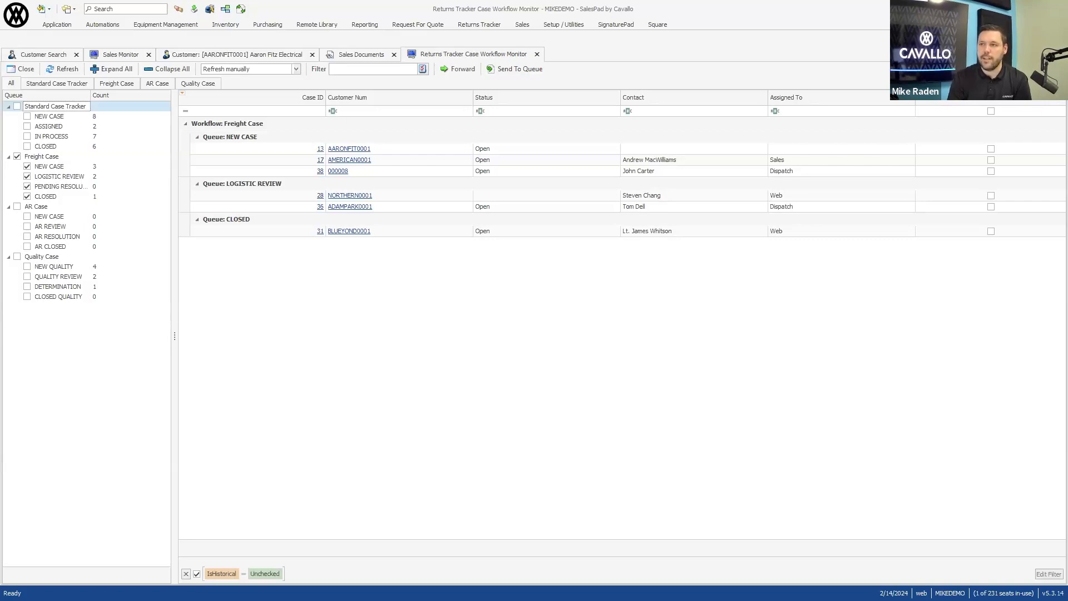
{"action": "left_click", "coordinate": [537, 54]}
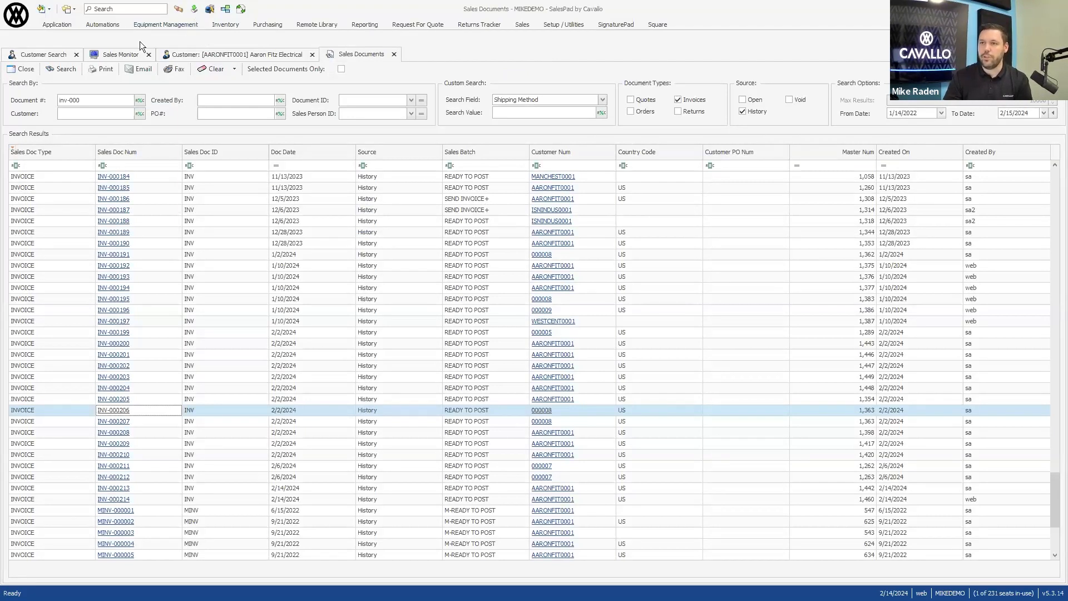
Run an Equipment Lookup for item number 'sd' and scroll through the SD-100S Micro Drill results
{"action": "left_click", "coordinate": [151, 23]}
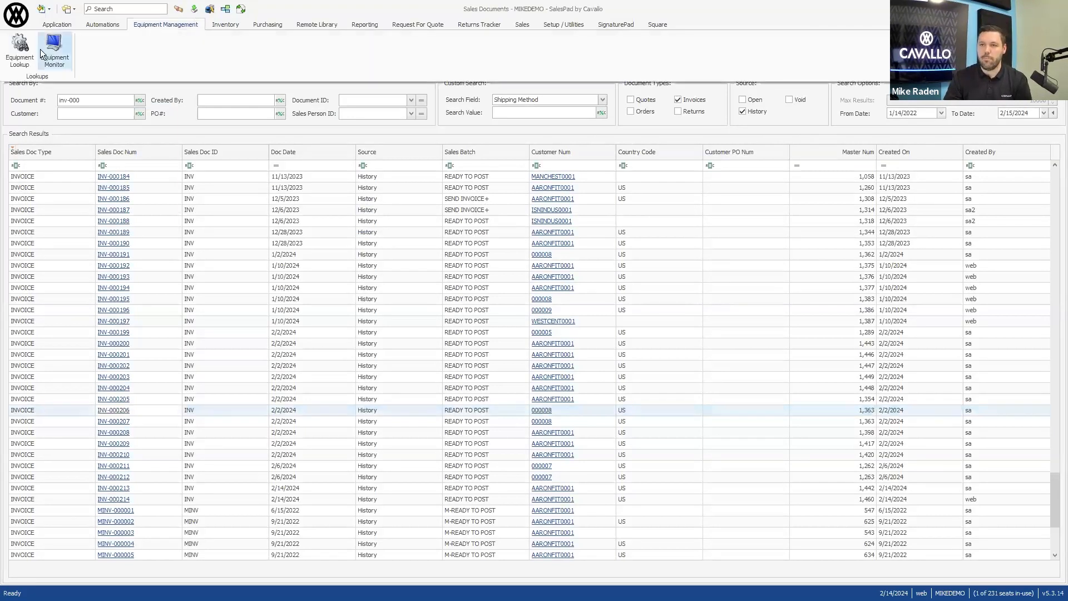
{"action": "left_click", "coordinate": [25, 57]}
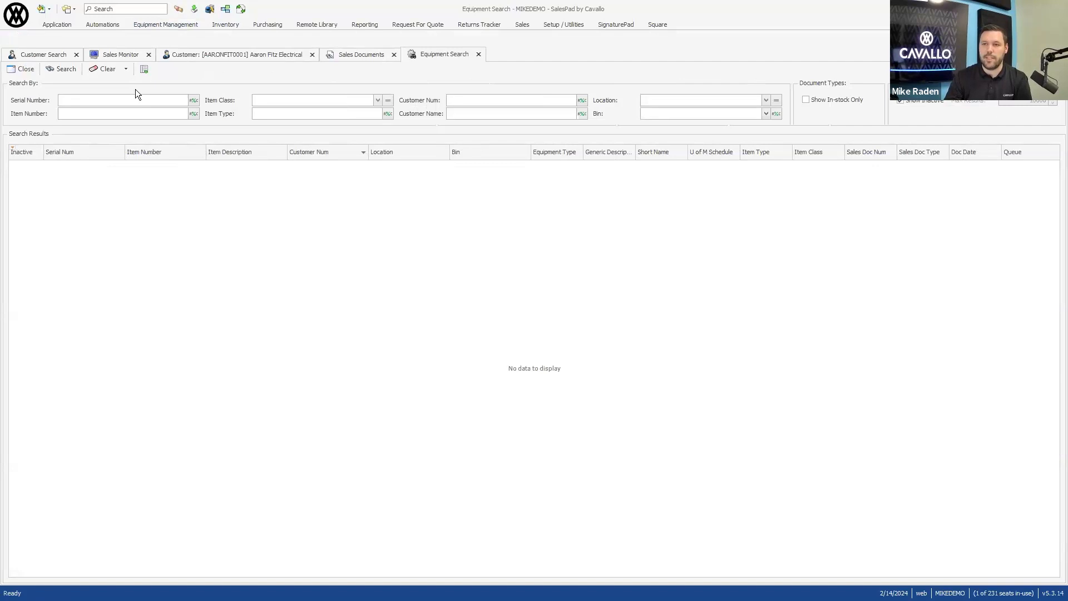
{"action": "left_click", "coordinate": [103, 110]}
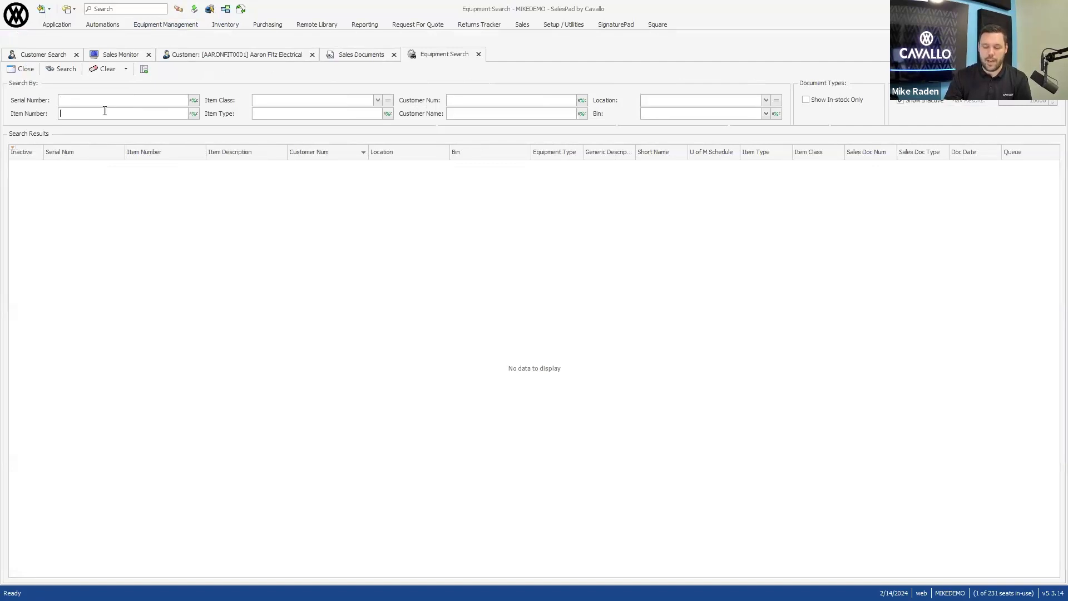
{"action": "type", "text": "sd"}
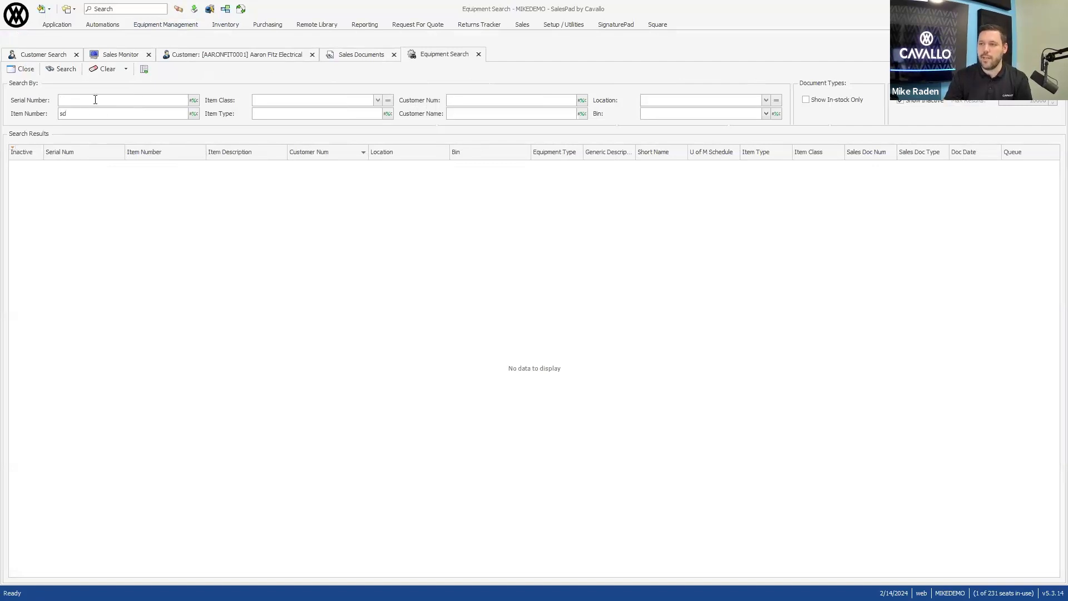
{"action": "left_click", "coordinate": [56, 69]}
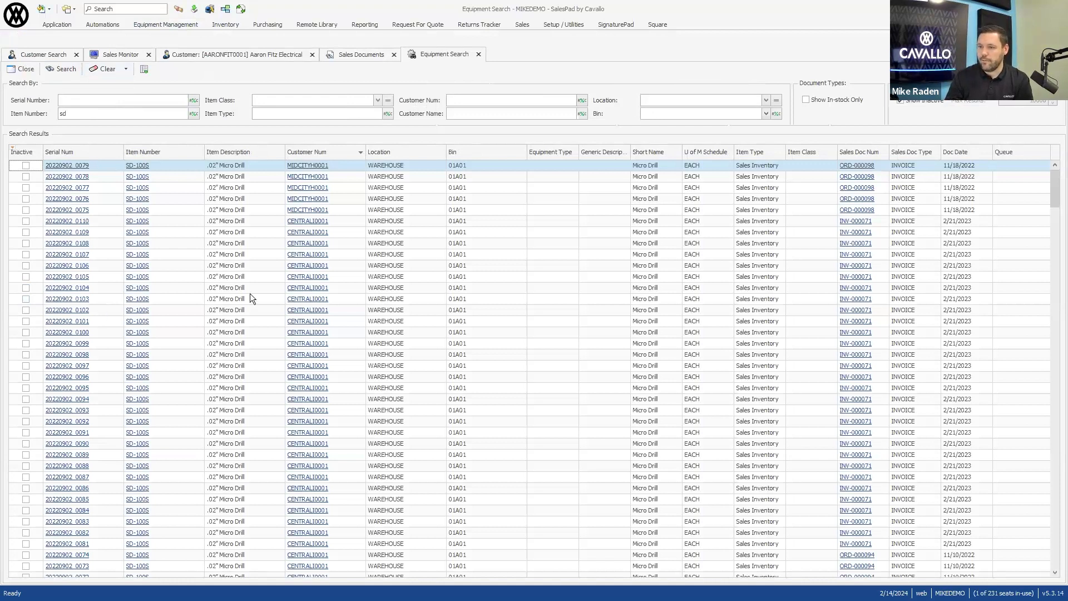
{"action": "scroll", "coordinate": [248, 294], "scroll_direction": "down", "scroll_amount": 15}
{"action": "scroll", "coordinate": [239, 303], "scroll_direction": "down", "scroll_amount": 2}
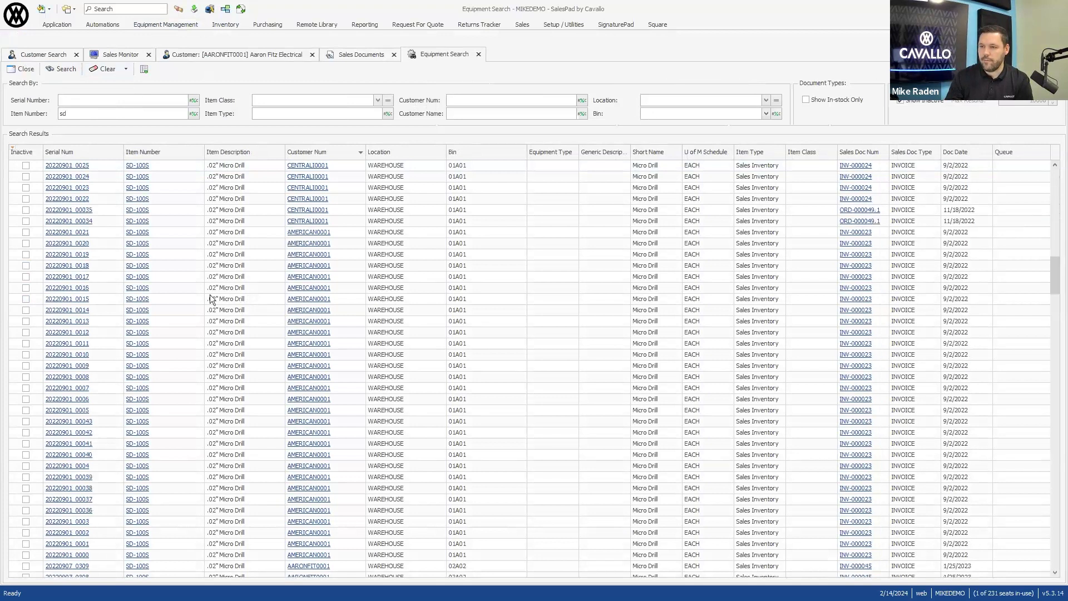
Open equipment 20220901_0021, review its history tabs, and start a New Case from Returns Tracker History
{"action": "left_click", "coordinate": [68, 231]}
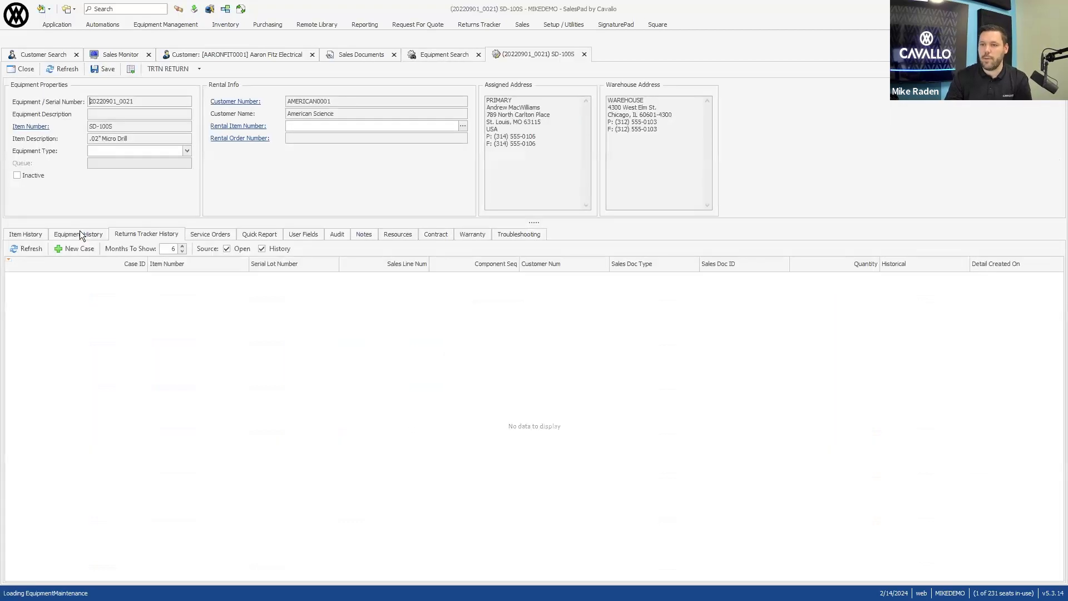
{"action": "left_click", "coordinate": [78, 234]}
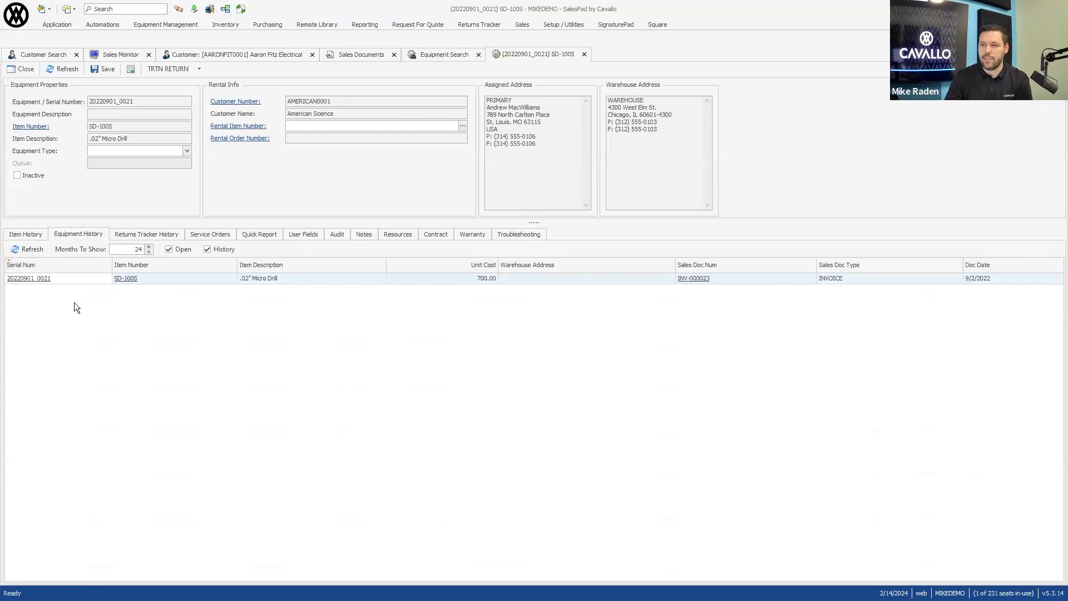
{"action": "left_click", "coordinate": [33, 233]}
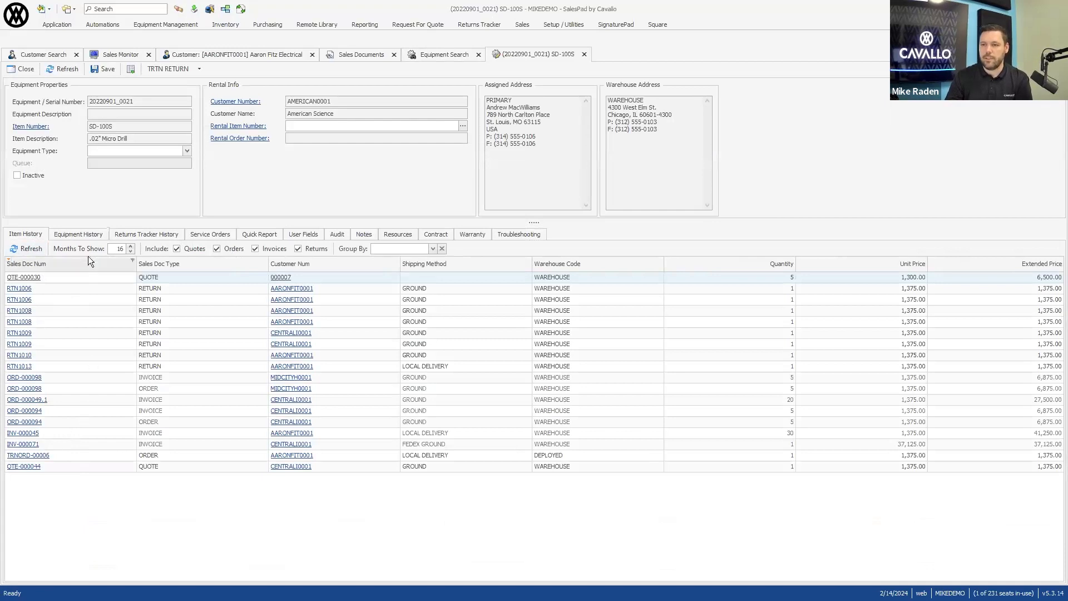
{"action": "left_click", "coordinate": [136, 234]}
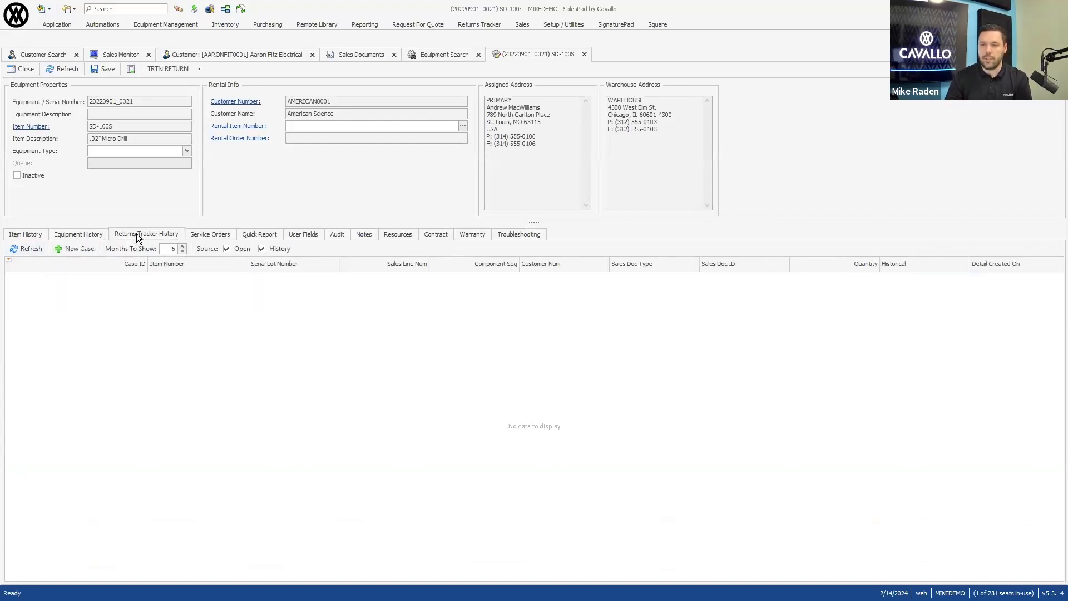
{"action": "left_click_drag", "start_coordinate": [157, 102], "coordinate": [77, 108]}
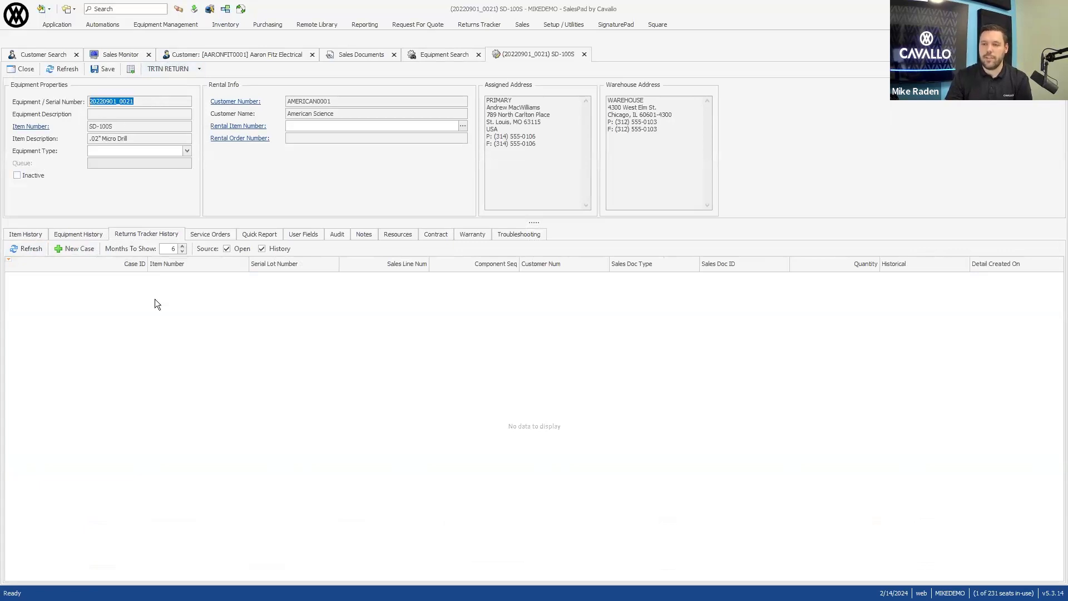
{"action": "left_click", "coordinate": [75, 249]}
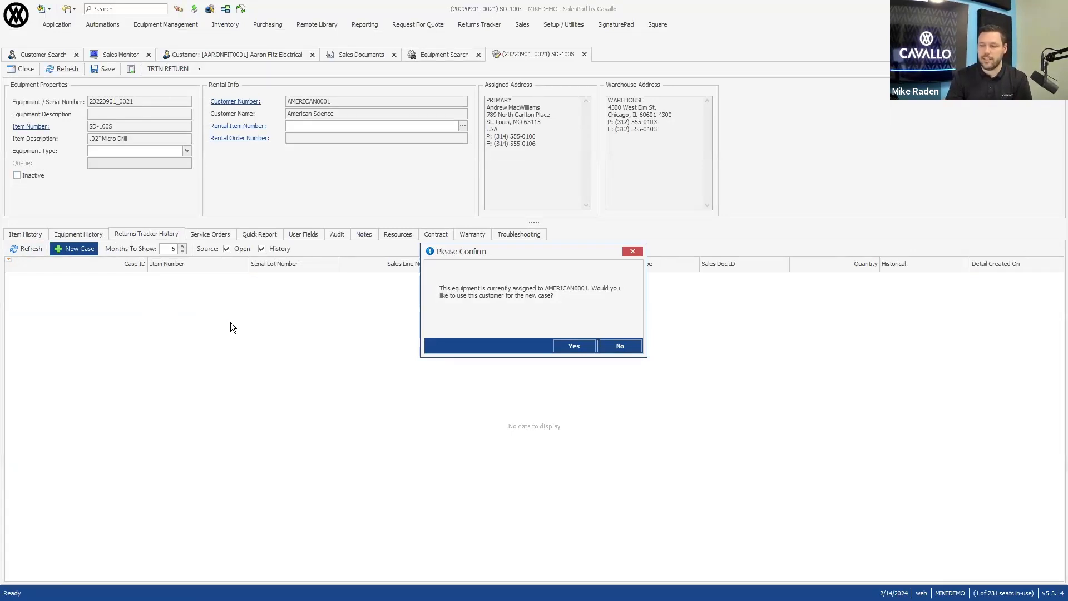
Decline the assigned customer, search customers for 'return', and choose Return Customer for the case
{"action": "left_click", "coordinate": [633, 348]}
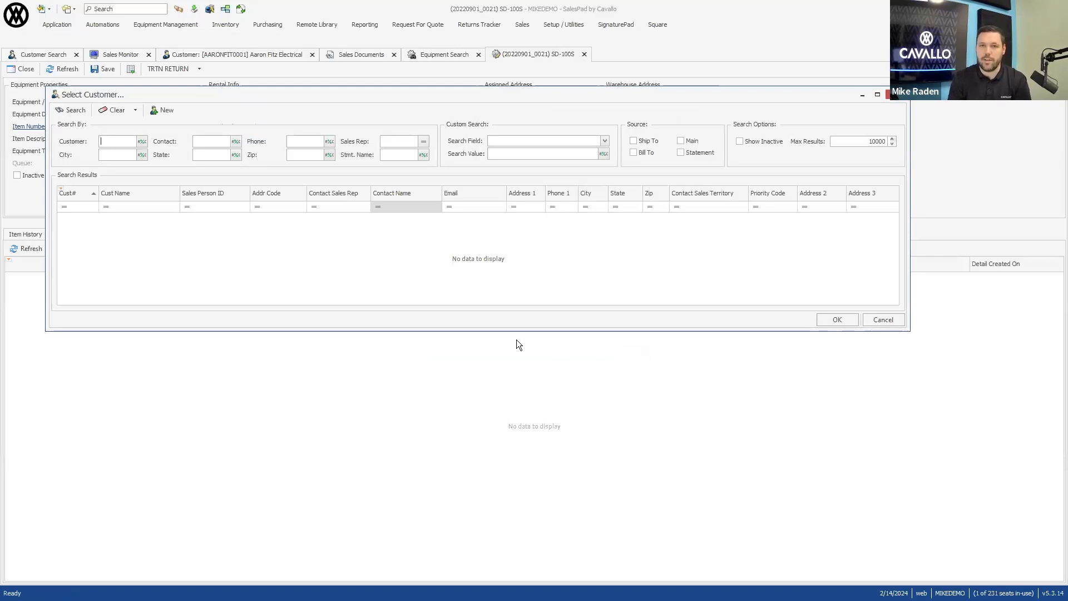
{"action": "type", "text": "return"}
{"action": "key", "text": "Return"}
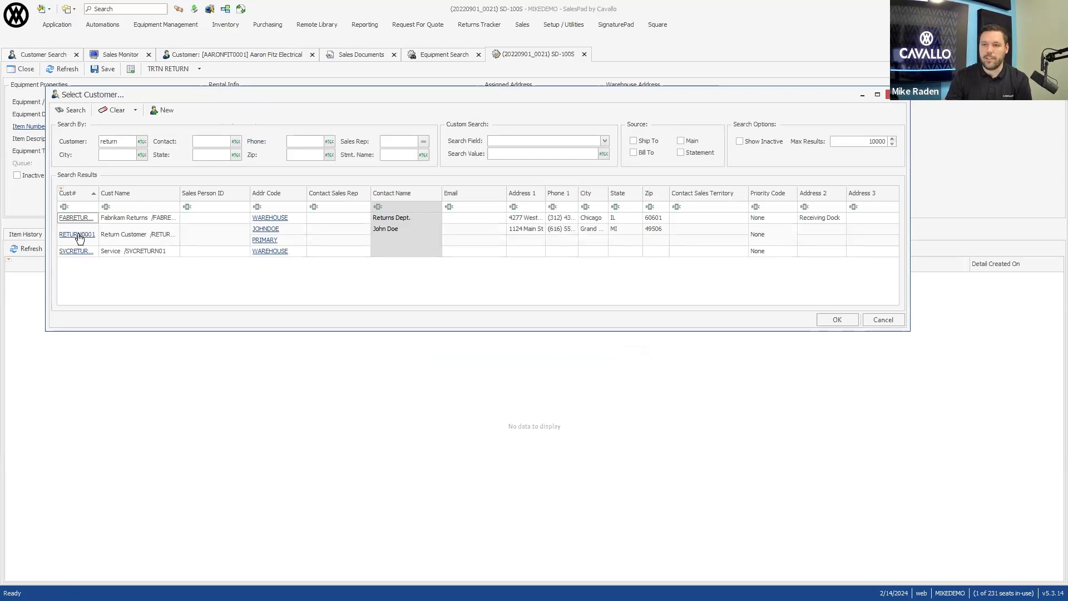
{"action": "double_click", "coordinate": [78, 237]}
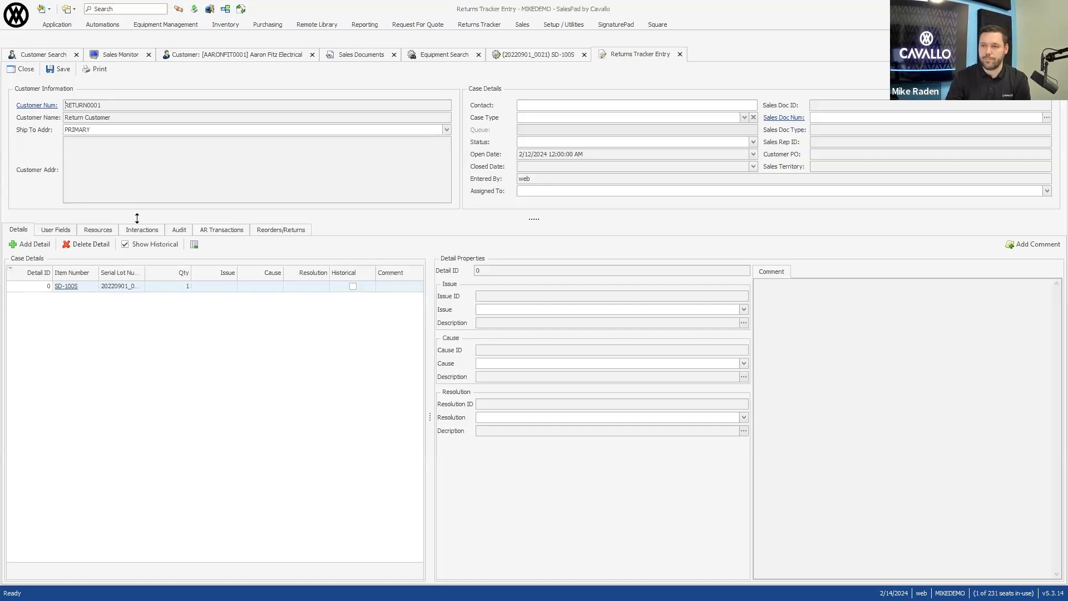
Fill in case 39's header with the contact's ship-to address, contact name, type Quality, status Open, and an assignee, then save
{"action": "left_click", "coordinate": [216, 129]}
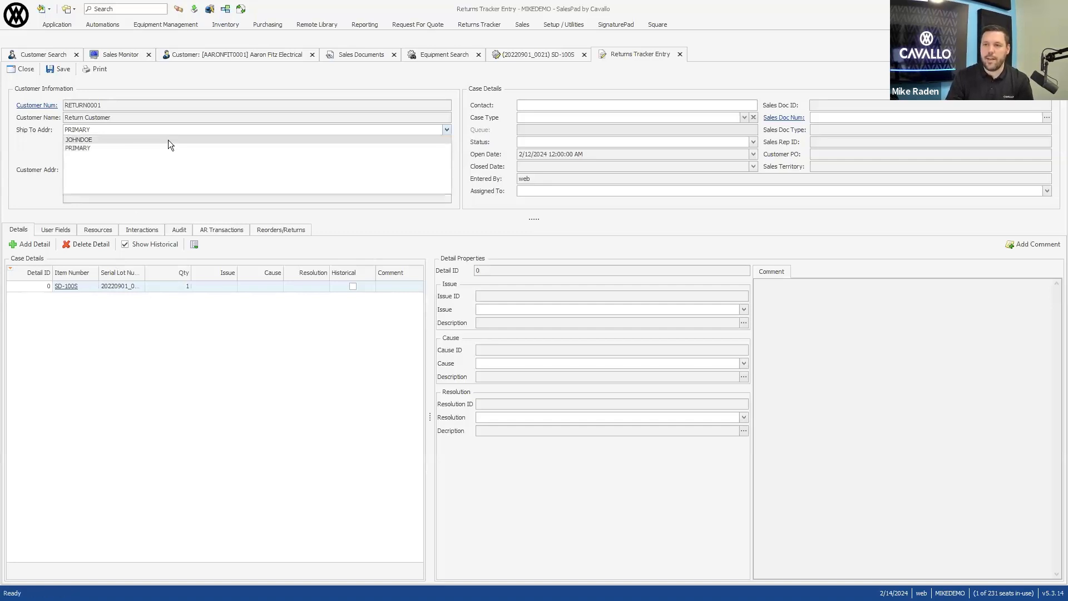
{"action": "left_click", "coordinate": [92, 138]}
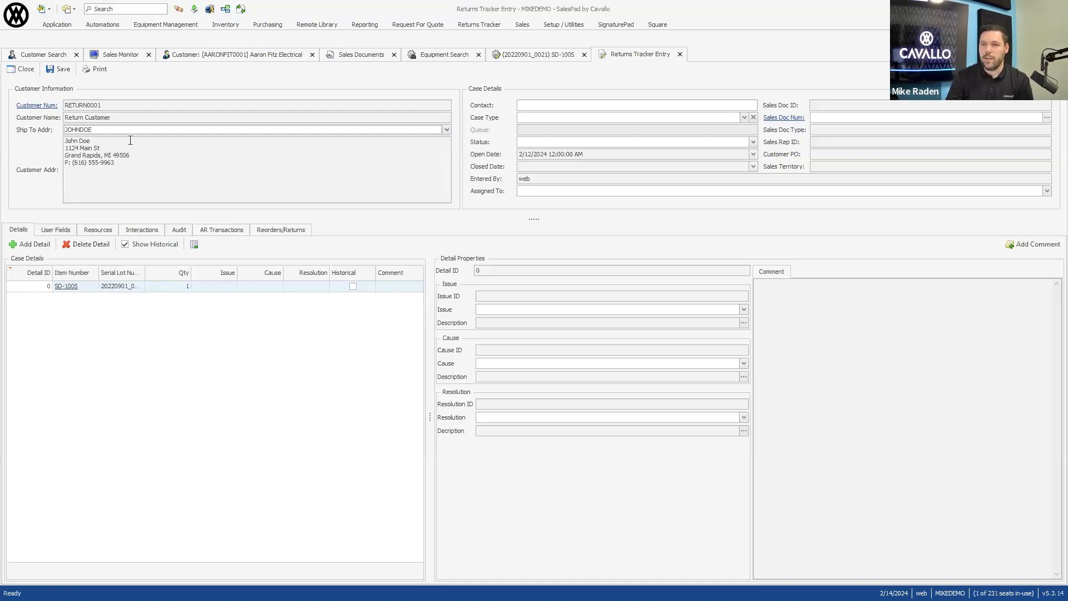
{"action": "left_click", "coordinate": [566, 105]}
{"action": "type", "text": "J"}
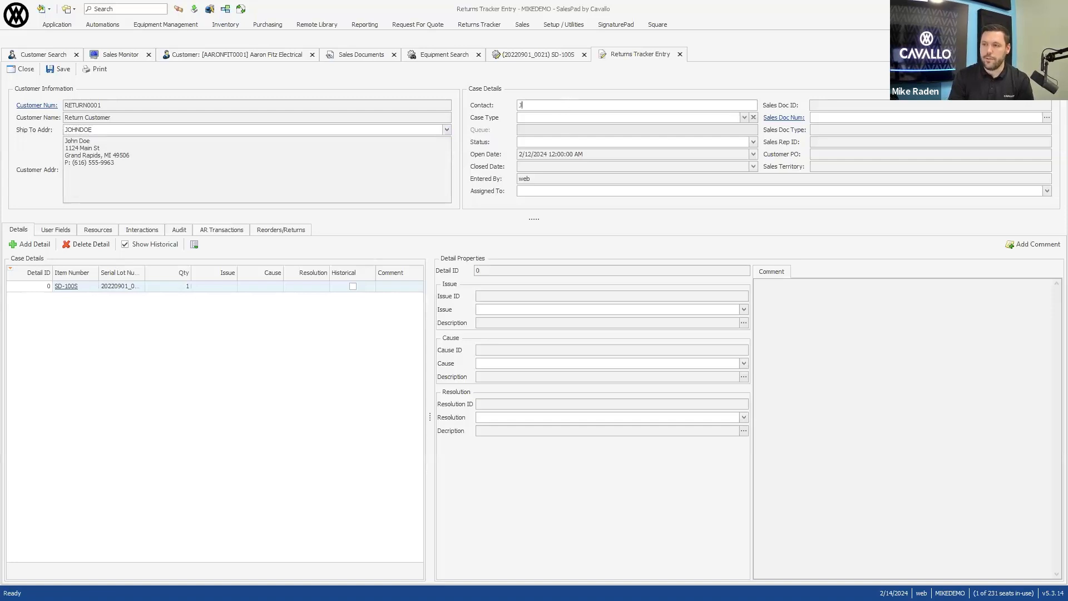
{"action": "type", "text": "ohn Doe"}
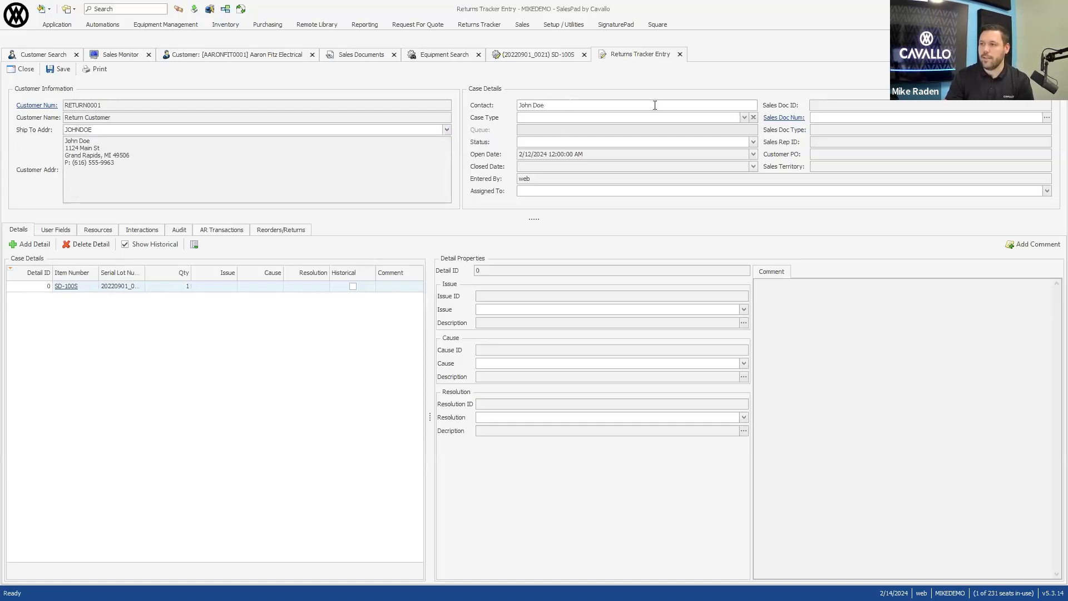
{"action": "left_click", "coordinate": [626, 116]}
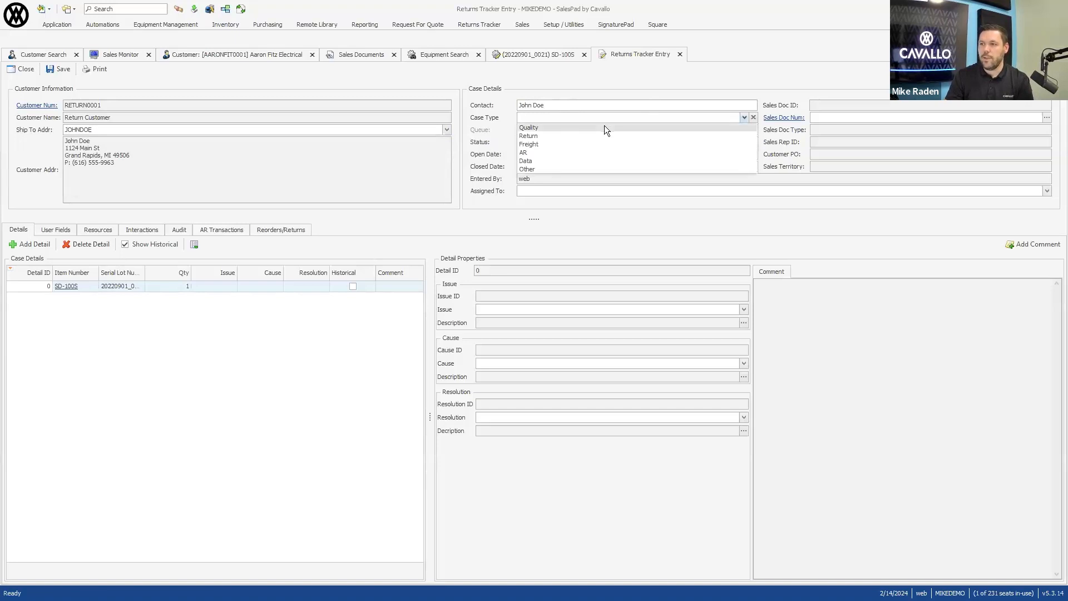
{"action": "left_click", "coordinate": [605, 126]}
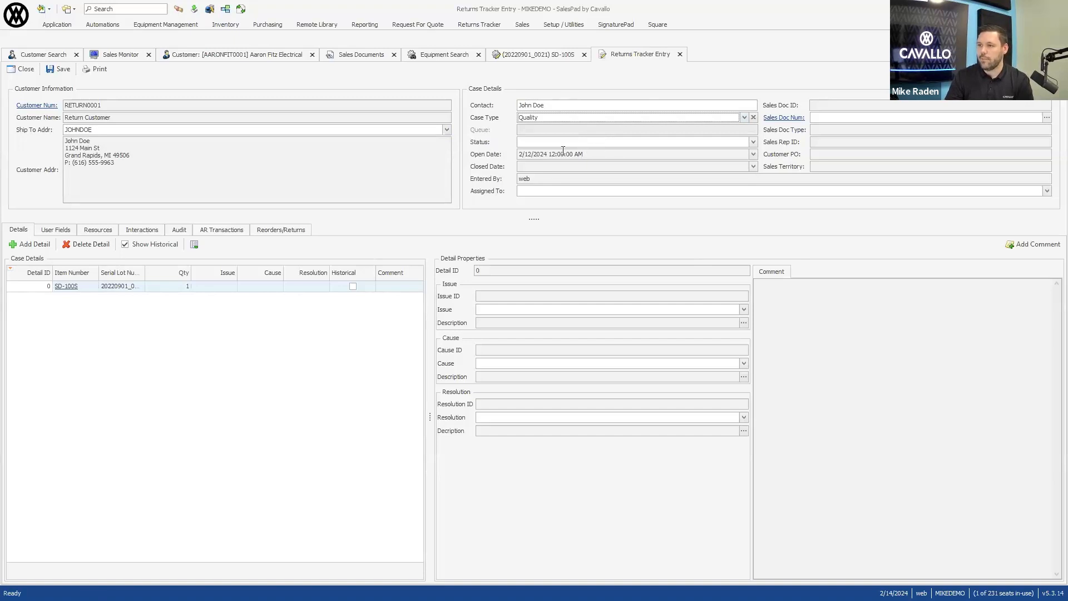
{"action": "left_click", "coordinate": [591, 141]}
{"action": "left_click", "coordinate": [553, 163]}
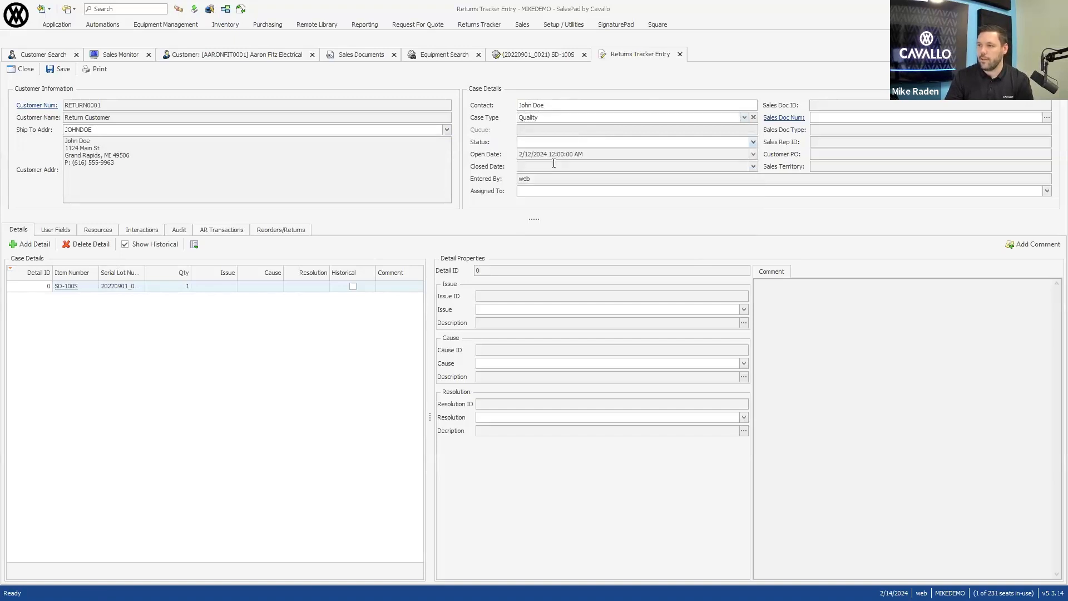
{"action": "left_click", "coordinate": [555, 190]}
{"action": "scroll", "coordinate": [555, 229], "scroll_direction": "down", "scroll_amount": 3}
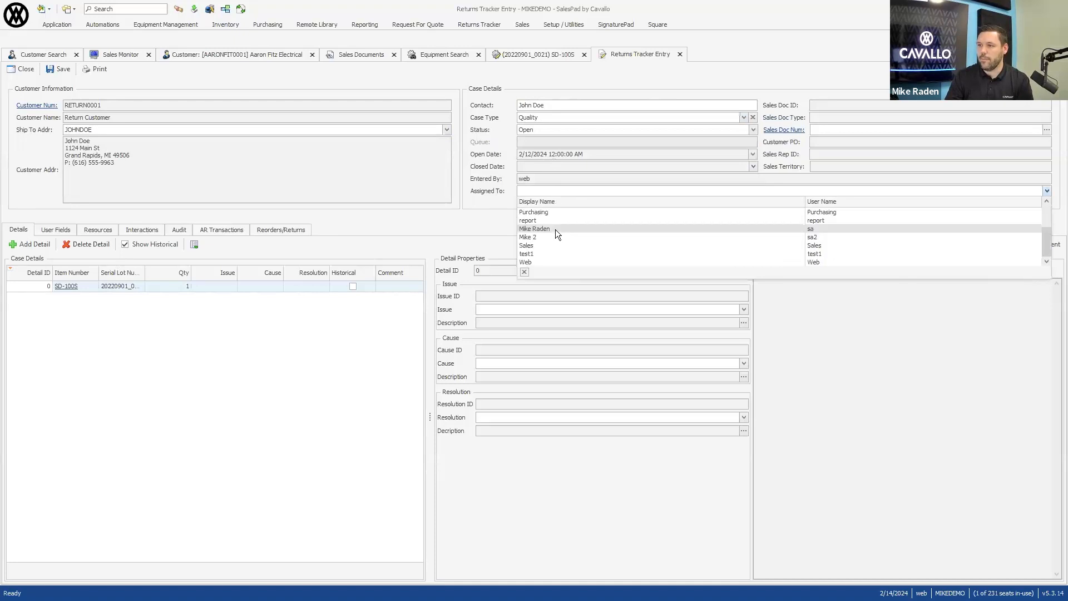
{"action": "left_click", "coordinate": [533, 263]}
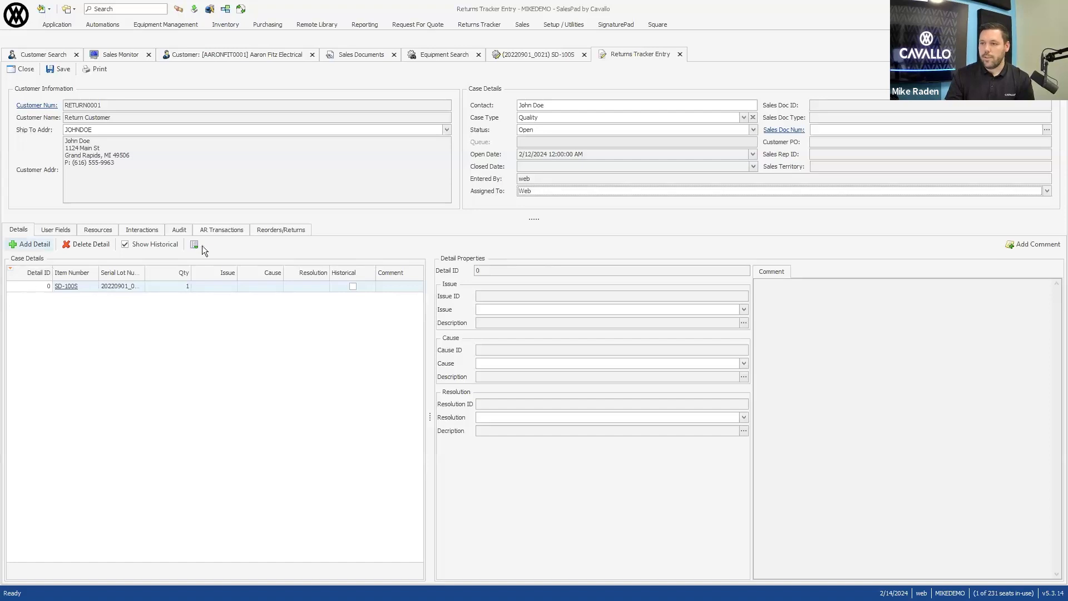
{"action": "left_click", "coordinate": [60, 69]}
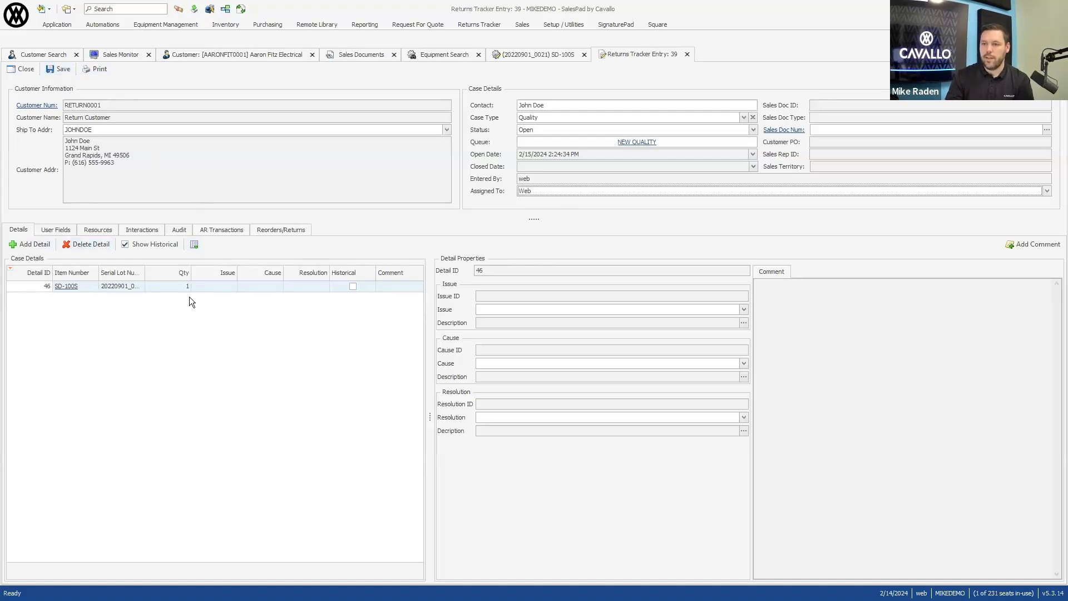
Set the detail line's issue to Field Failure and cause to Defective Product, and save
{"action": "left_click", "coordinate": [218, 289]}
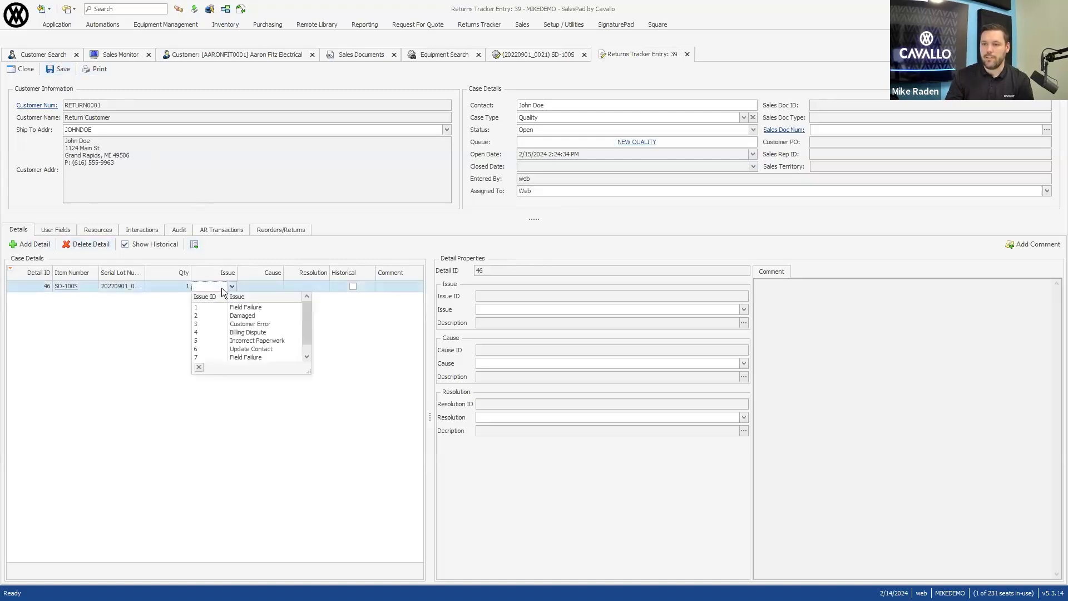
{"action": "left_click", "coordinate": [236, 307]}
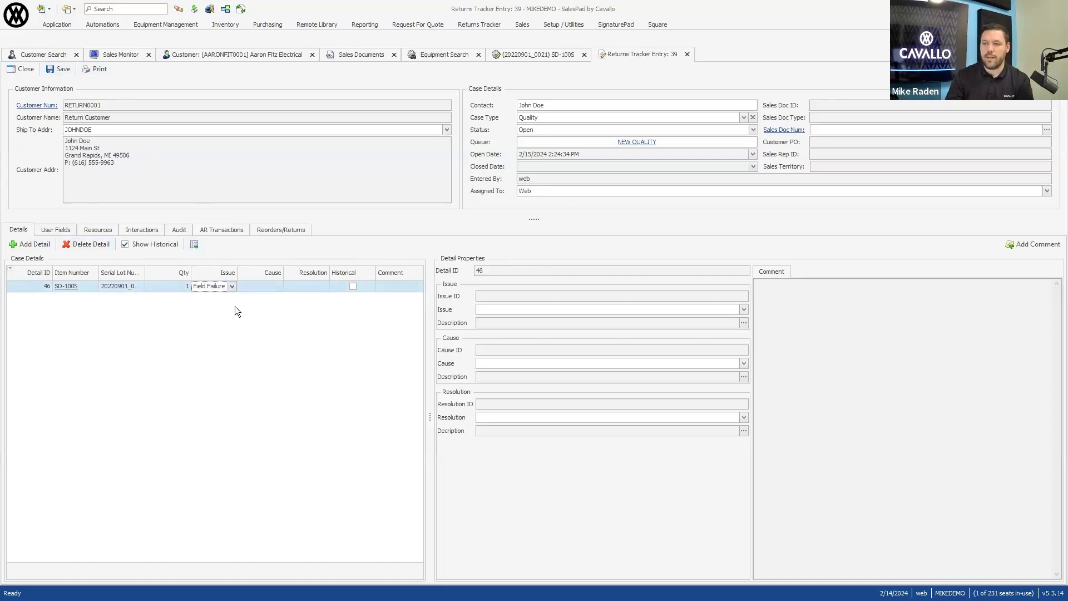
{"action": "left_click", "coordinate": [261, 287]}
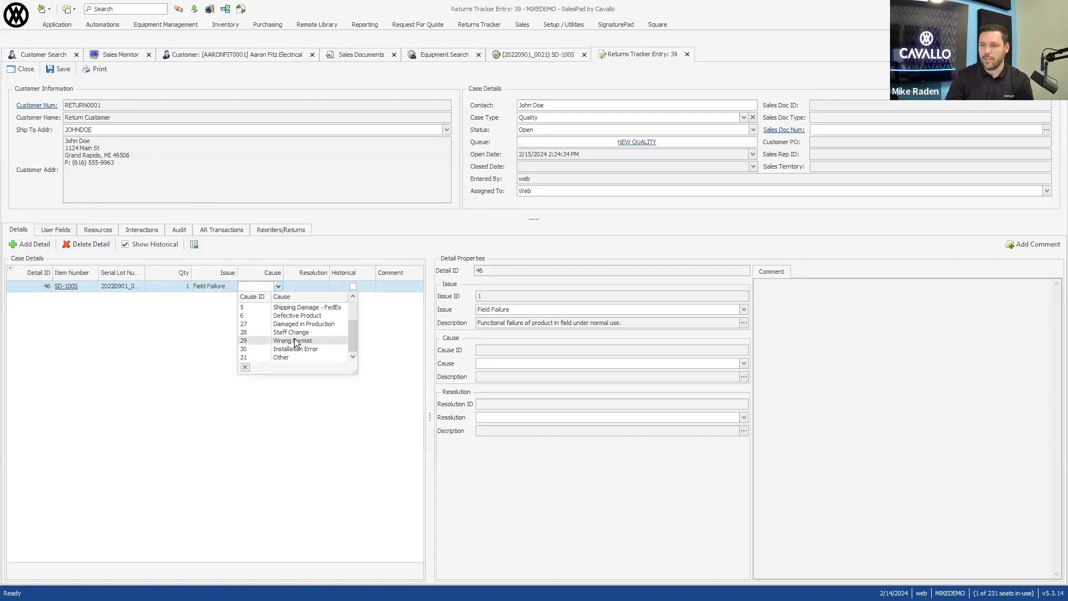
{"action": "left_click", "coordinate": [300, 348]}
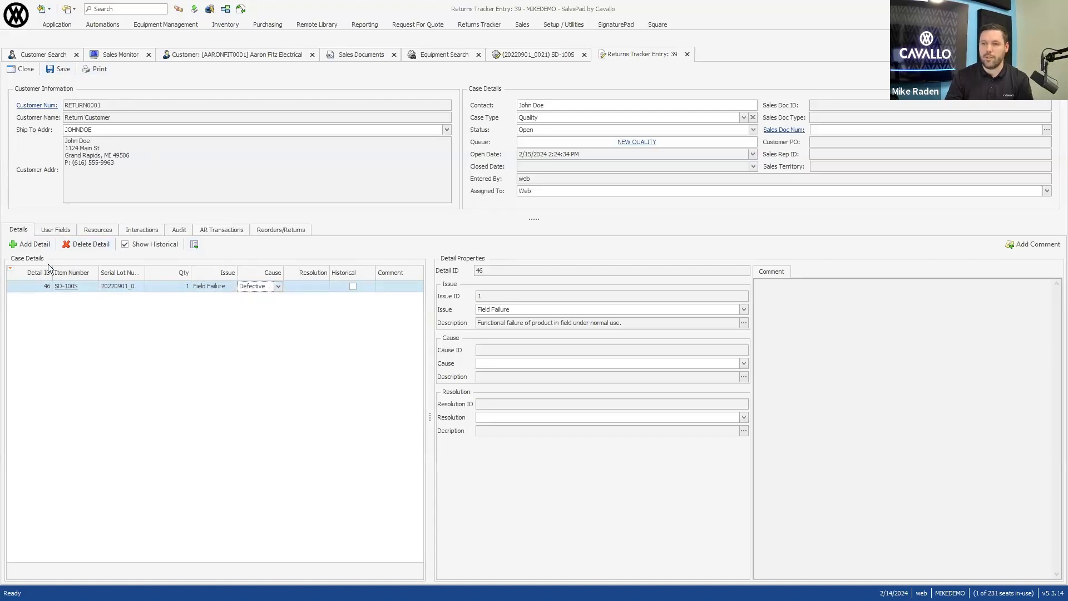
{"action": "left_click", "coordinate": [69, 71]}
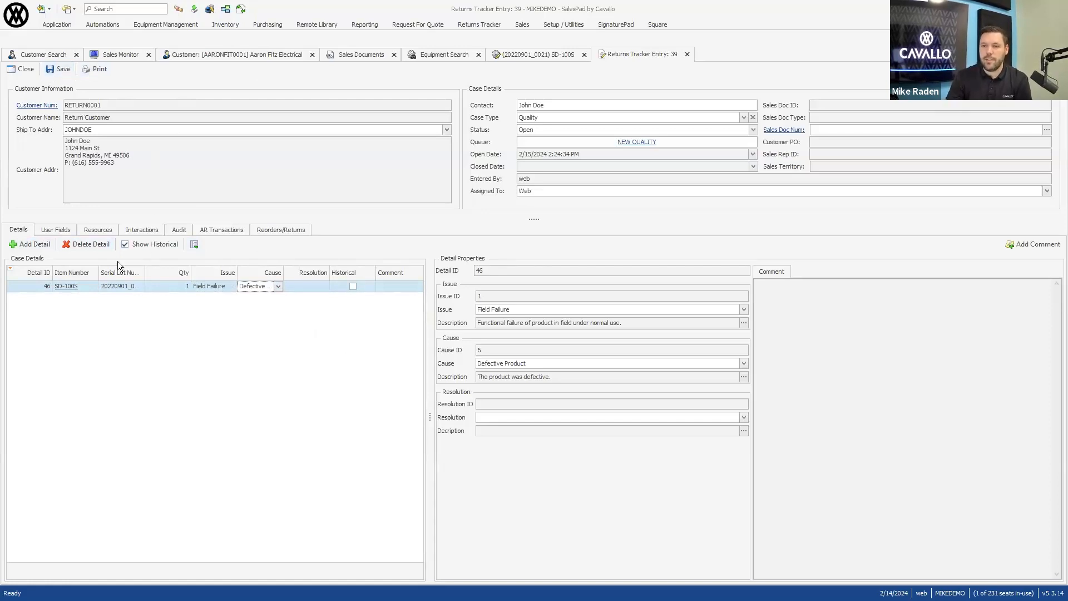
{"action": "left_click", "coordinate": [46, 229]}
In the Complaint/Case user fields, set Date of Procedure to 2/6/2024
{"action": "left_click", "coordinate": [44, 245]}
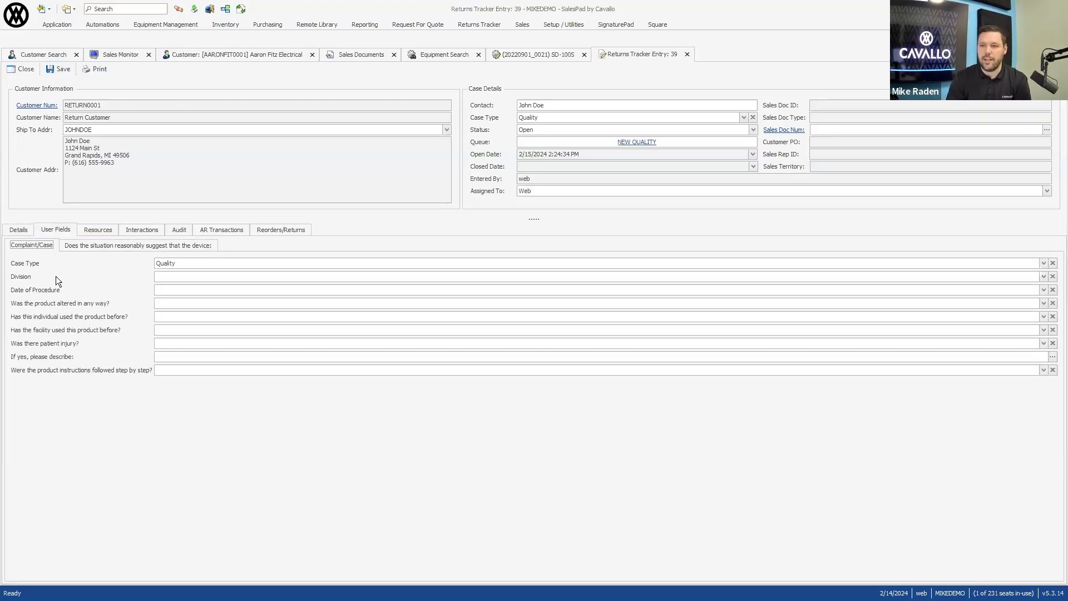
{"action": "left_click", "coordinate": [177, 287]}
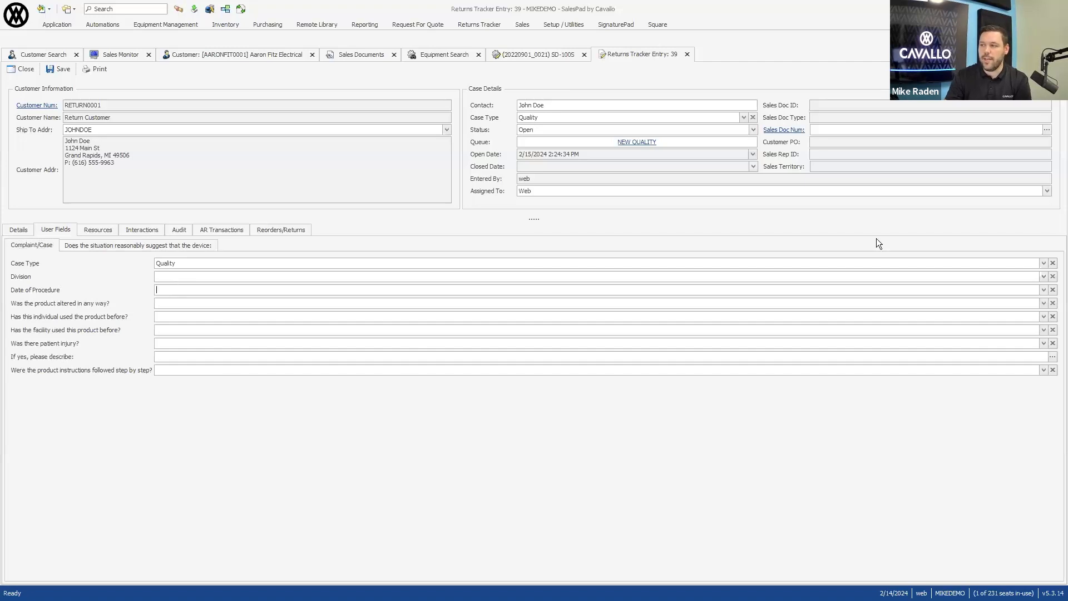
{"action": "left_click", "coordinate": [1040, 290]}
{"action": "left_click", "coordinate": [214, 358]}
Answer product altered No, individual and facility prior use Yes, patient injury No, instructions followed Yes
{"action": "left_click", "coordinate": [169, 305]}
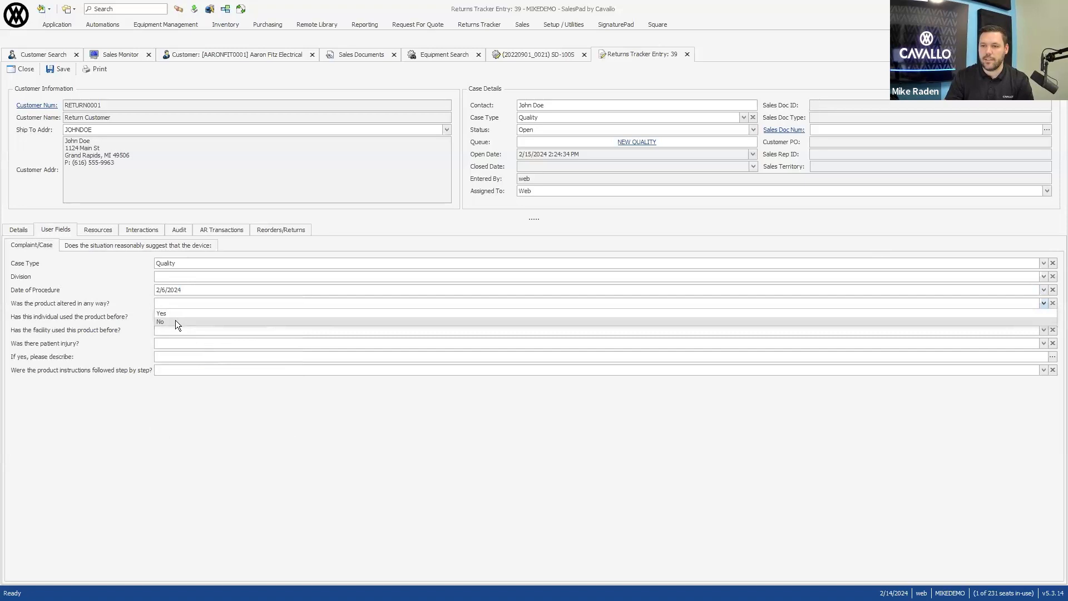
{"action": "left_click", "coordinate": [171, 322]}
{"action": "left_click", "coordinate": [169, 315]}
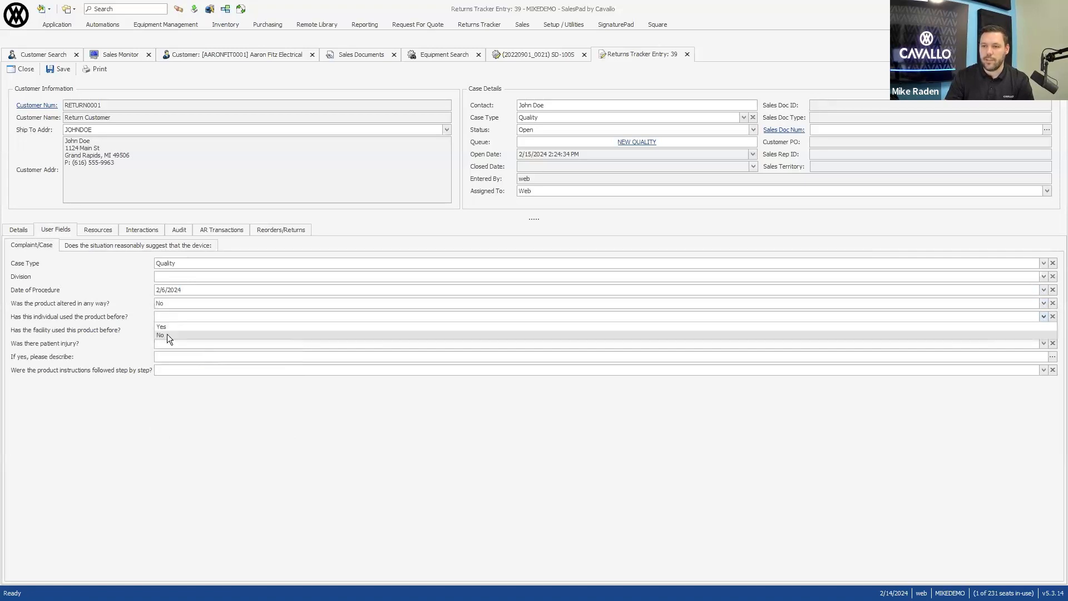
{"action": "left_click", "coordinate": [169, 328]}
{"action": "left_click", "coordinate": [173, 332]}
{"action": "left_click", "coordinate": [178, 340]}
{"action": "left_click", "coordinate": [177, 344]}
{"action": "left_click", "coordinate": [172, 361]}
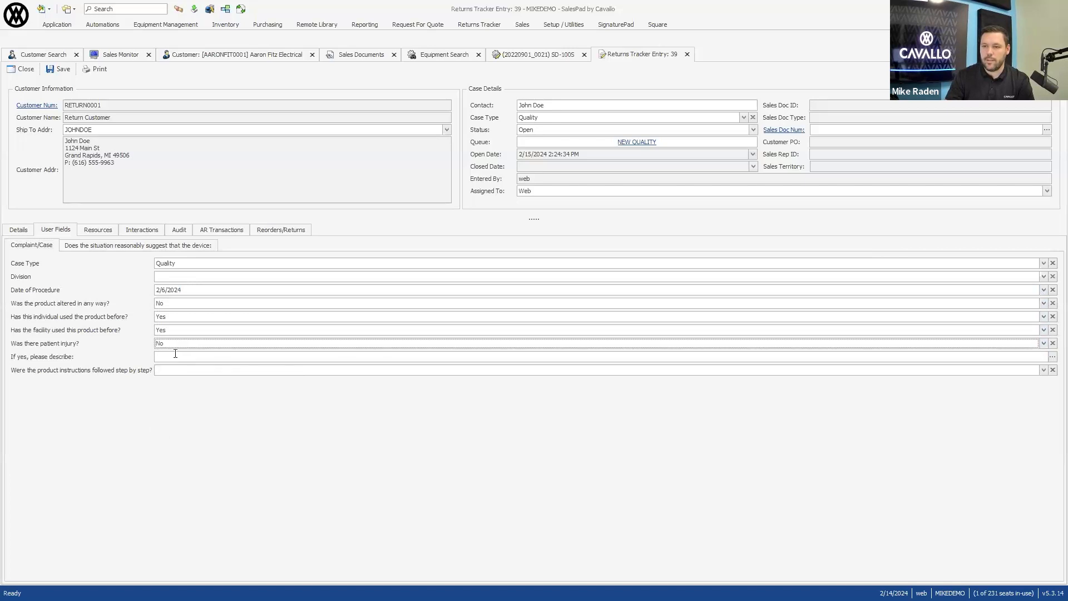
{"action": "left_click", "coordinate": [171, 373]}
{"action": "left_click", "coordinate": [174, 380]}
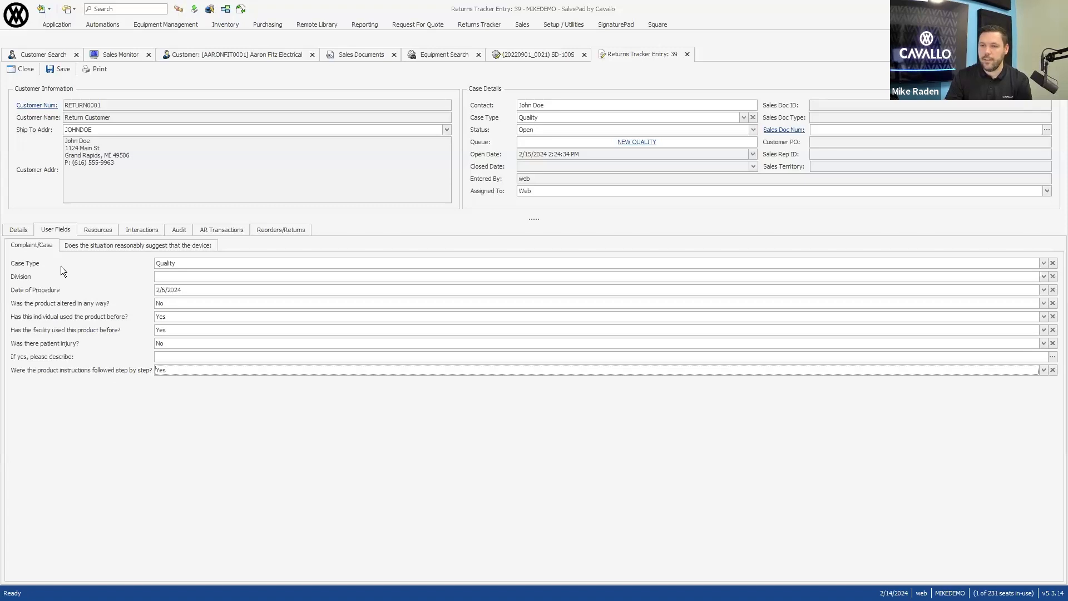
{"action": "left_click", "coordinate": [19, 230]}
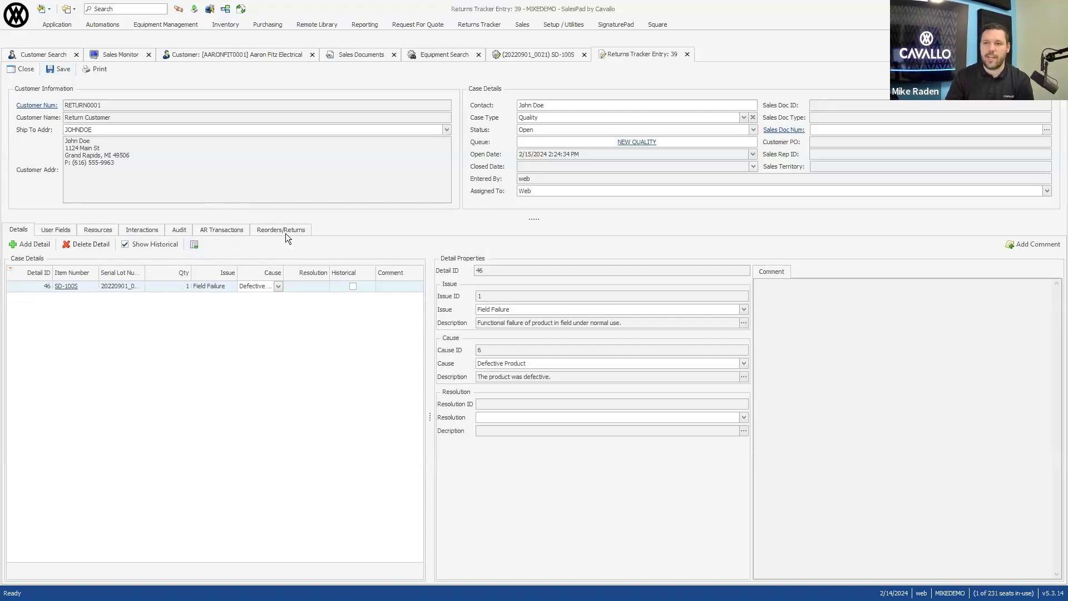
Select the last two address lines on case 39, clear the selection, and go to Reporting
{"action": "left_click_drag", "start_coordinate": [114, 163], "coordinate": [44, 156]}
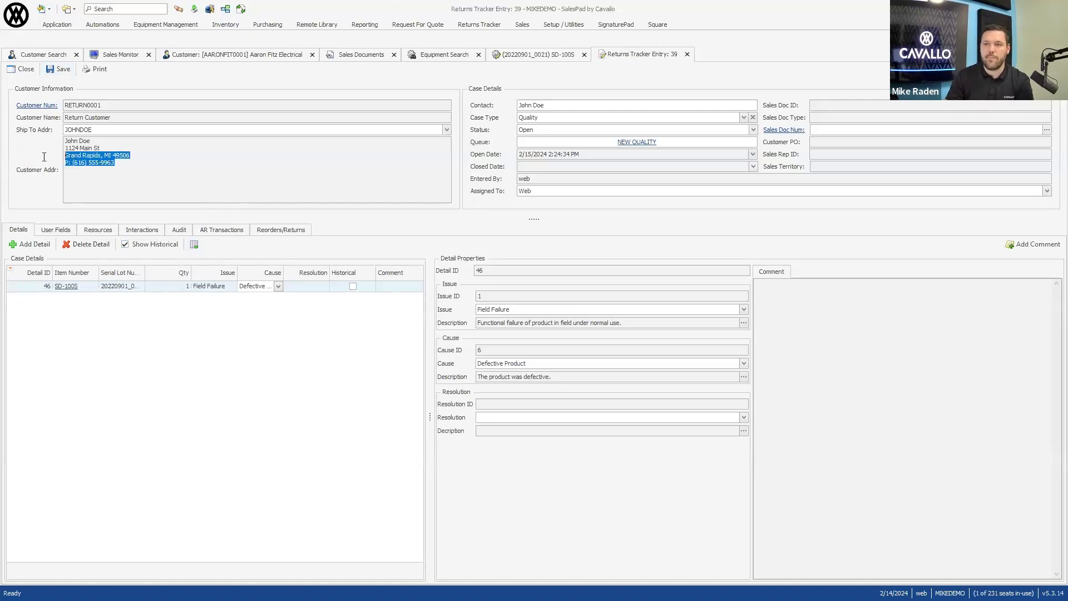
{"action": "left_click", "coordinate": [136, 165]}
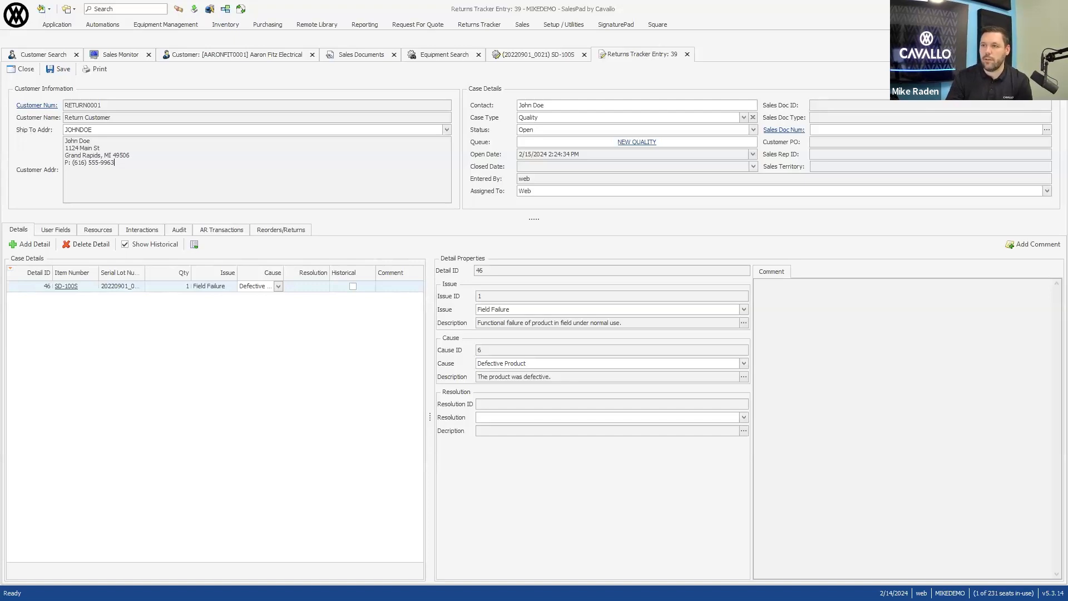
{"action": "left_click", "coordinate": [361, 25]}
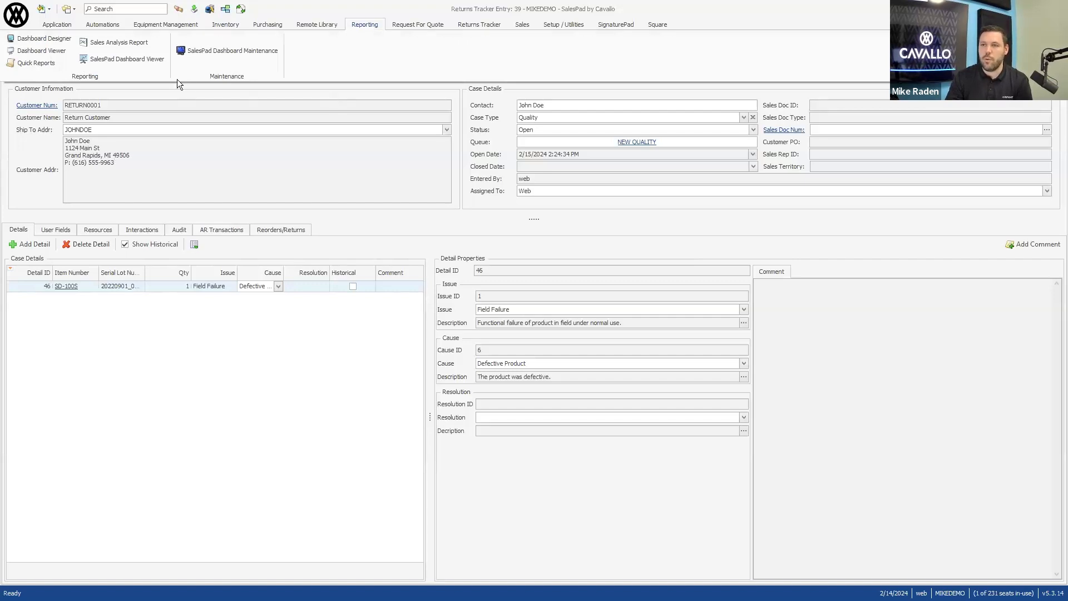
Open the Dashboard Viewer and load the Returns Tracker v2 dashboard
{"action": "left_click", "coordinate": [149, 59]}
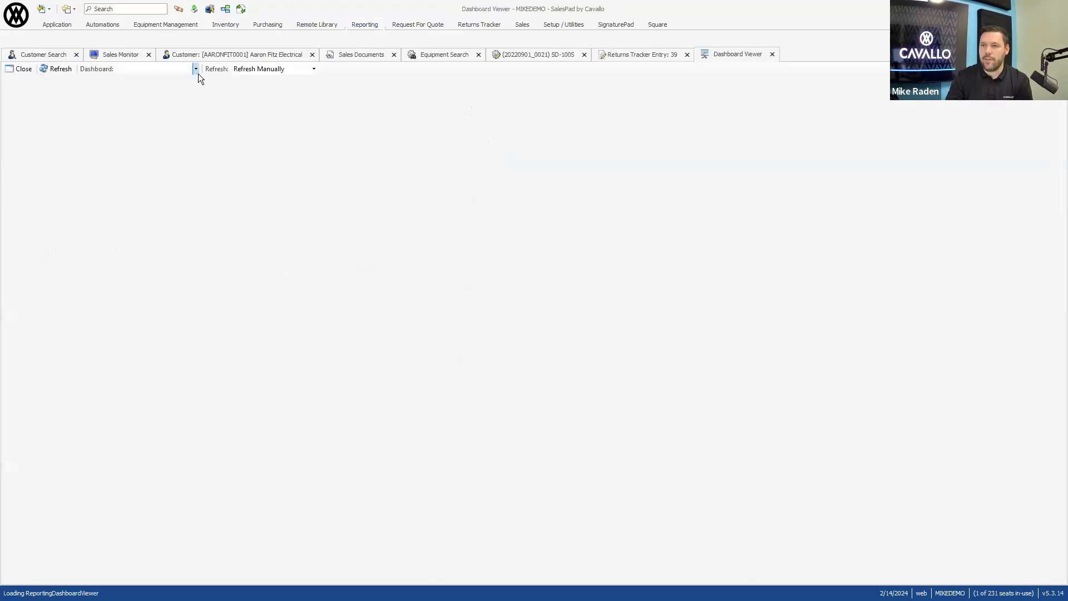
{"action": "left_click", "coordinate": [198, 72]}
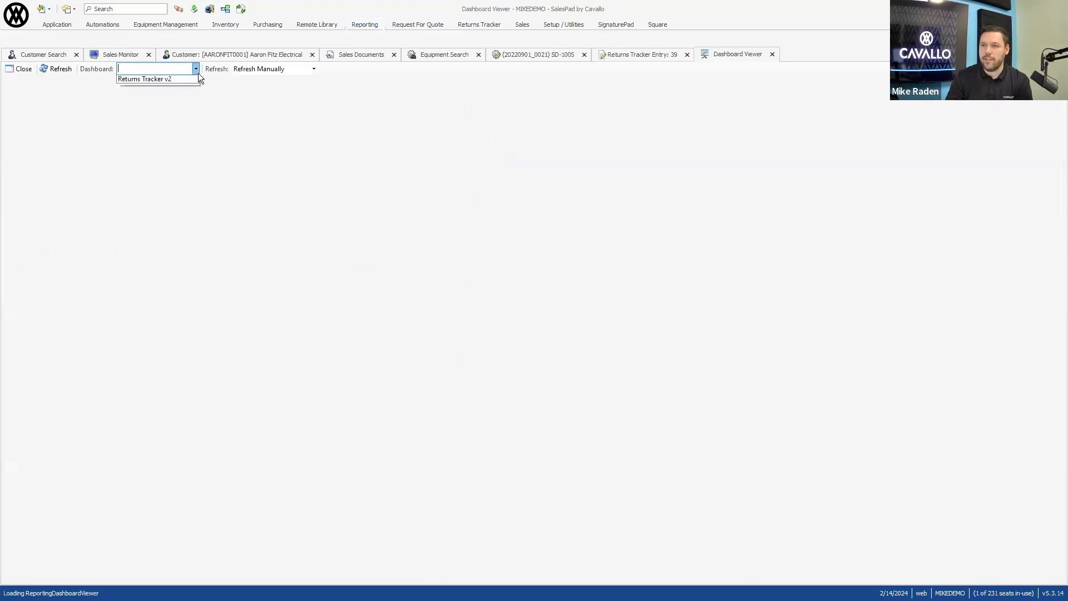
{"action": "left_click", "coordinate": [173, 90]}
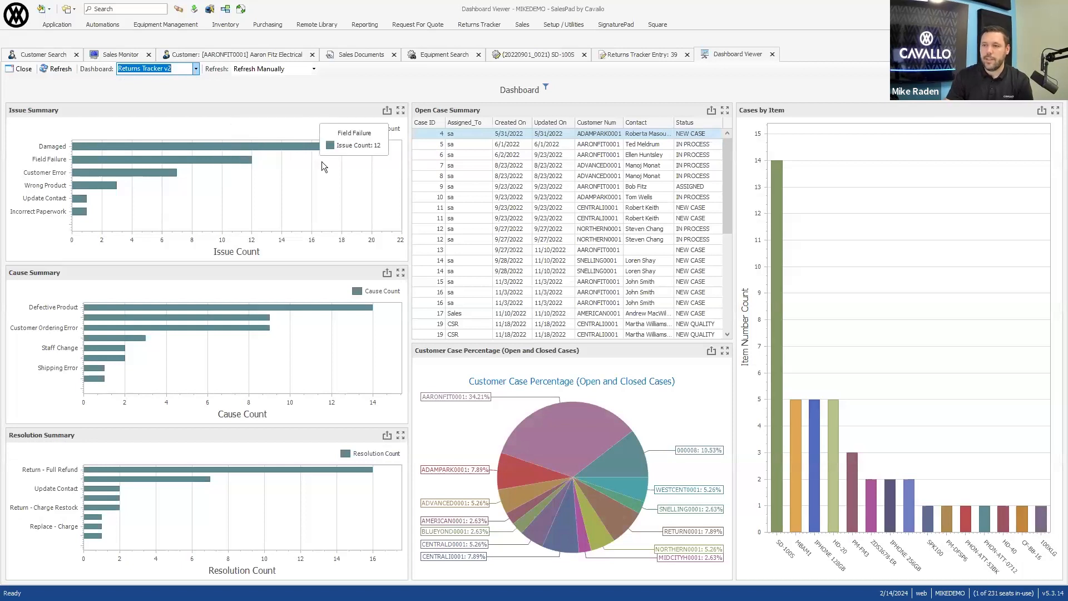
{"action": "mouse_move", "coordinate": [173, 162]}
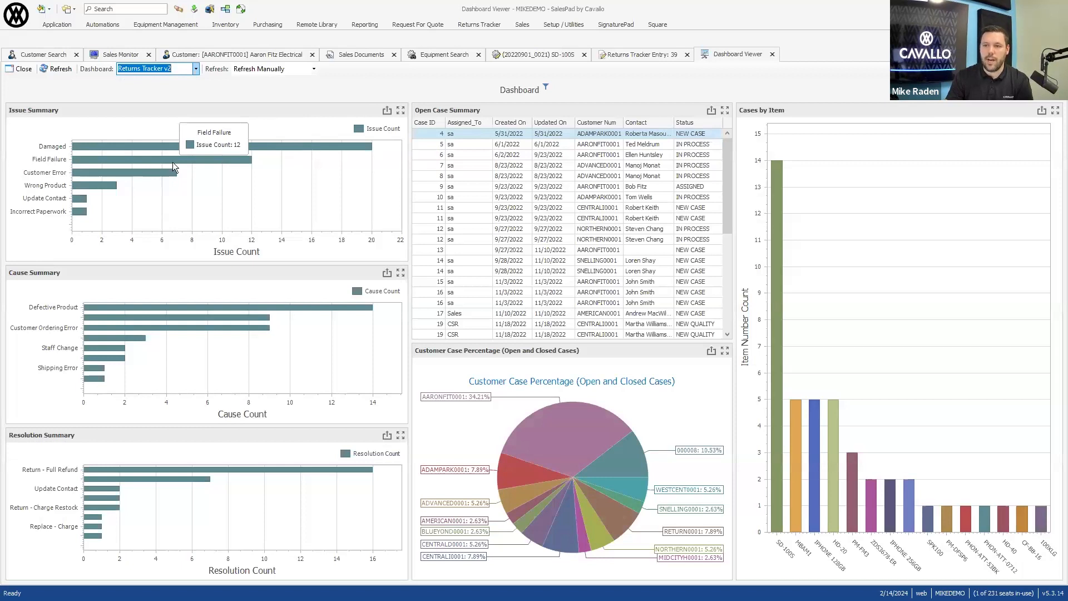
{"action": "mouse_move", "coordinate": [206, 321]}
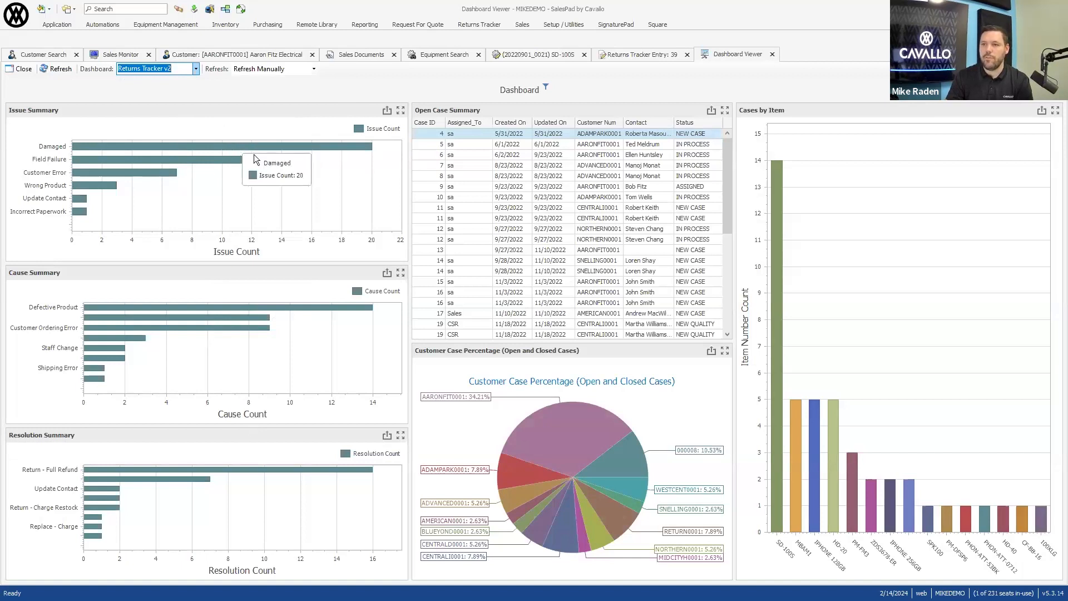
{"action": "mouse_move", "coordinate": [357, 162]}
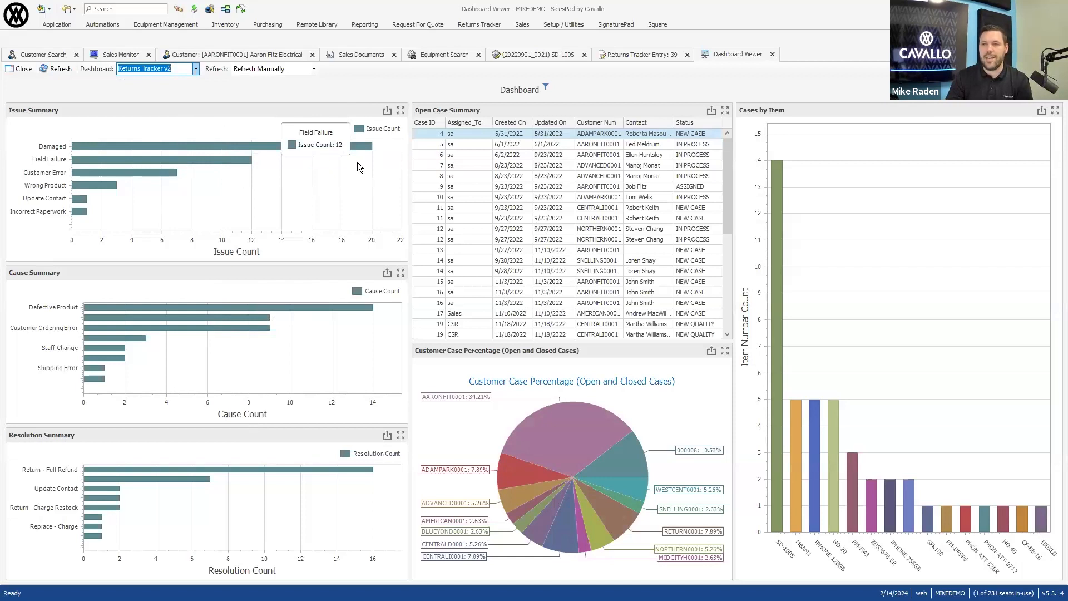
Maximize and restore the Issue Summary chart, then maximize the Cause Summary chart
{"action": "left_click", "coordinate": [400, 109]}
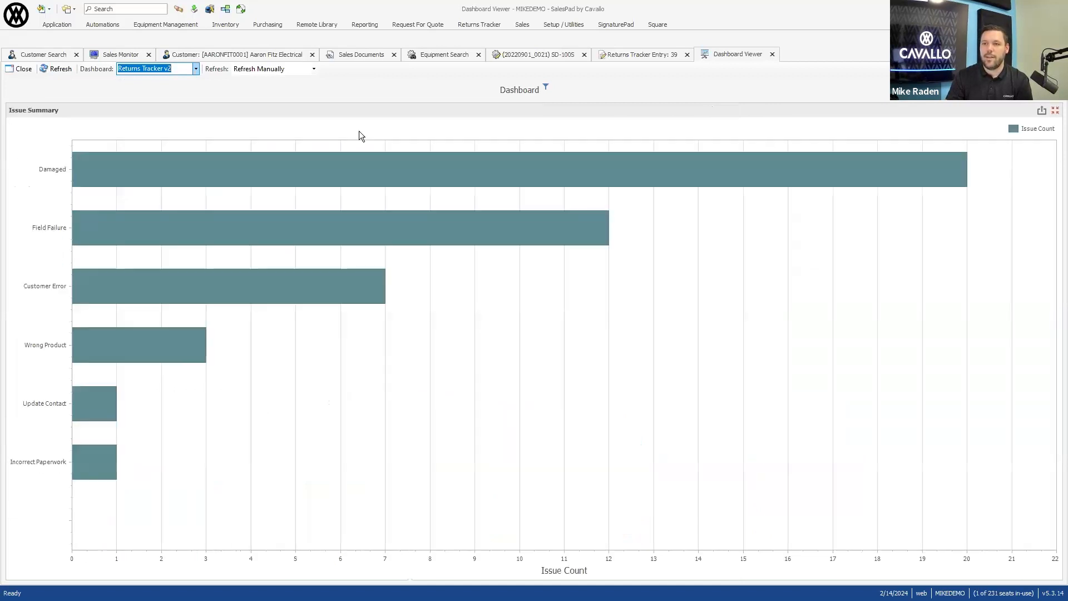
{"action": "left_click", "coordinate": [1054, 110]}
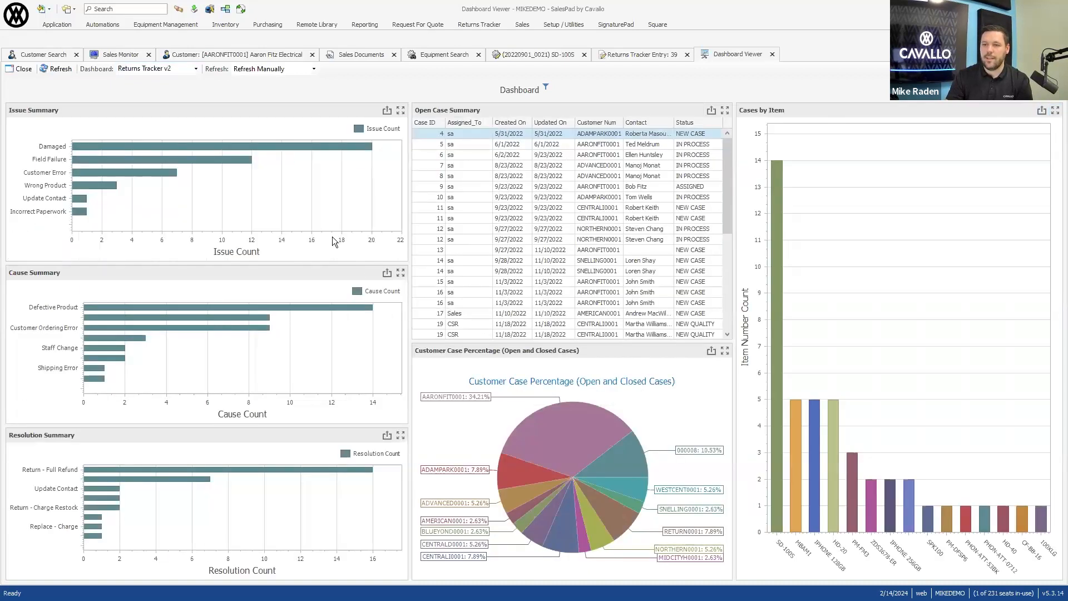
{"action": "left_click", "coordinate": [400, 272]}
{"action": "mouse_move", "coordinate": [162, 211]}
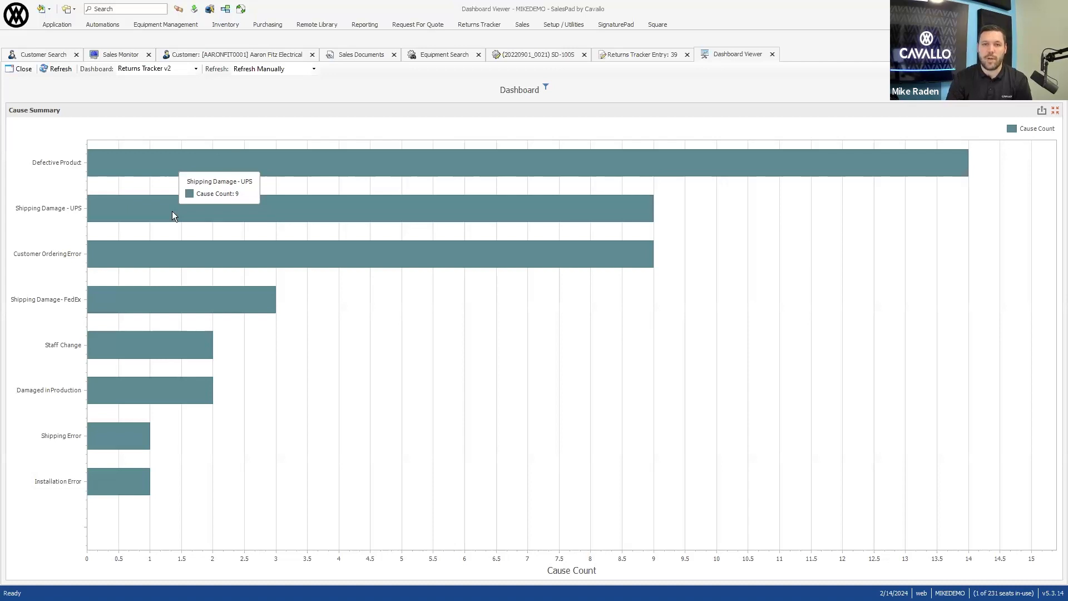
Restore the full six-panel dashboard and read values on the pie and Cases by Item charts
{"action": "left_click", "coordinate": [1056, 110]}
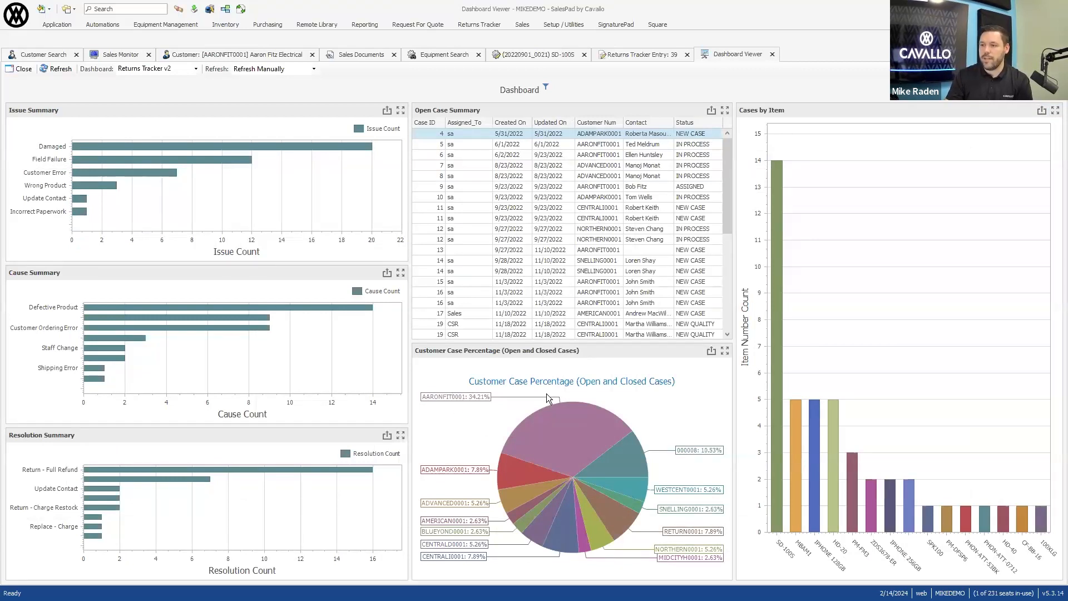
{"action": "mouse_move", "coordinate": [599, 454]}
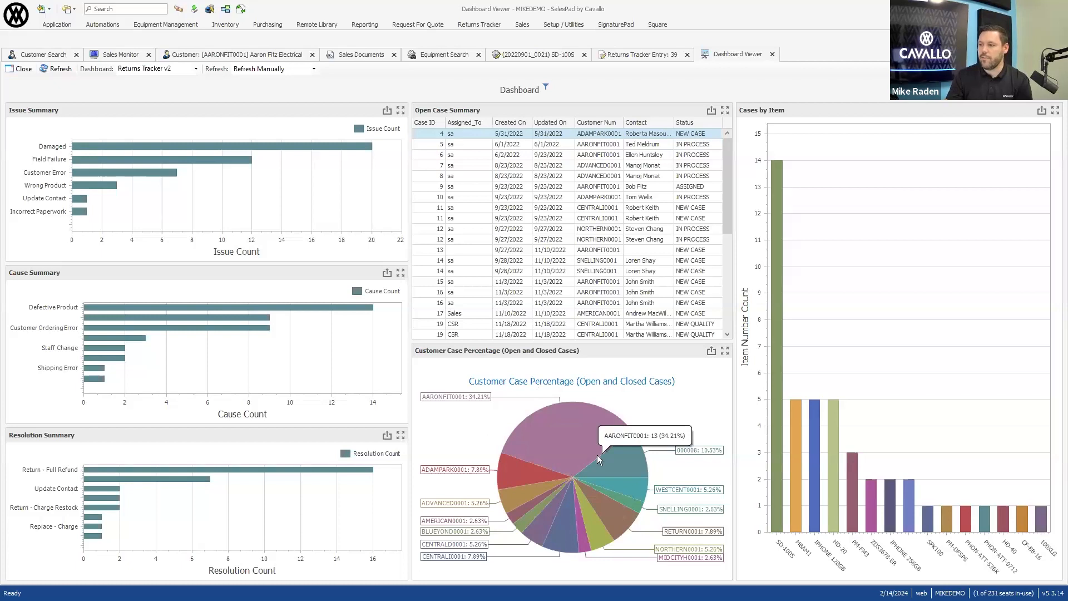
{"action": "mouse_move", "coordinate": [842, 356]}
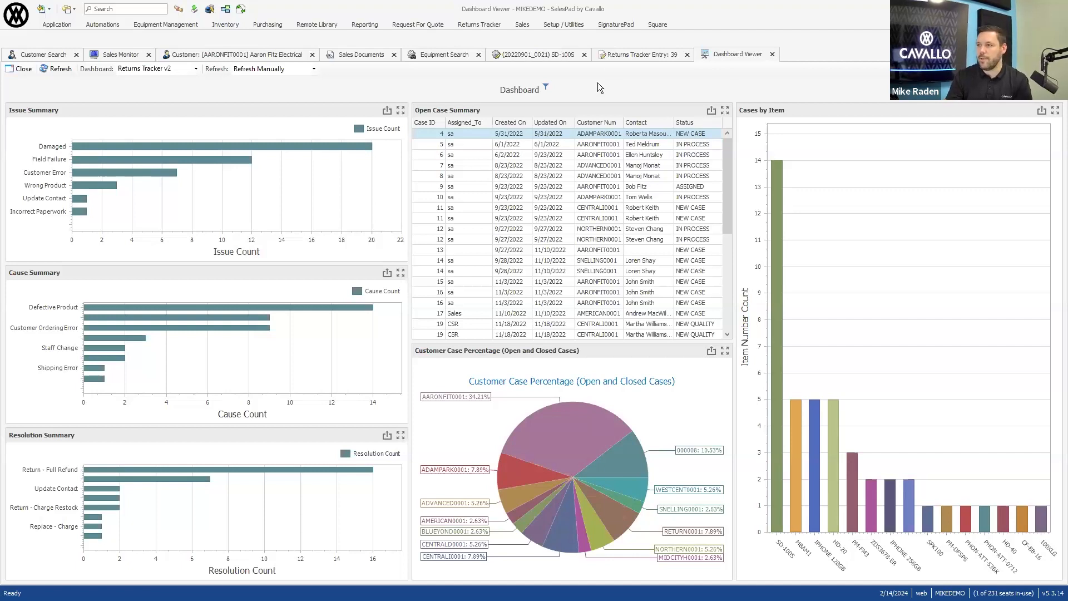
Close the Dashboard Viewer and open the Returns Tracker Case Workflow Monitor
{"action": "left_click", "coordinate": [772, 54]}
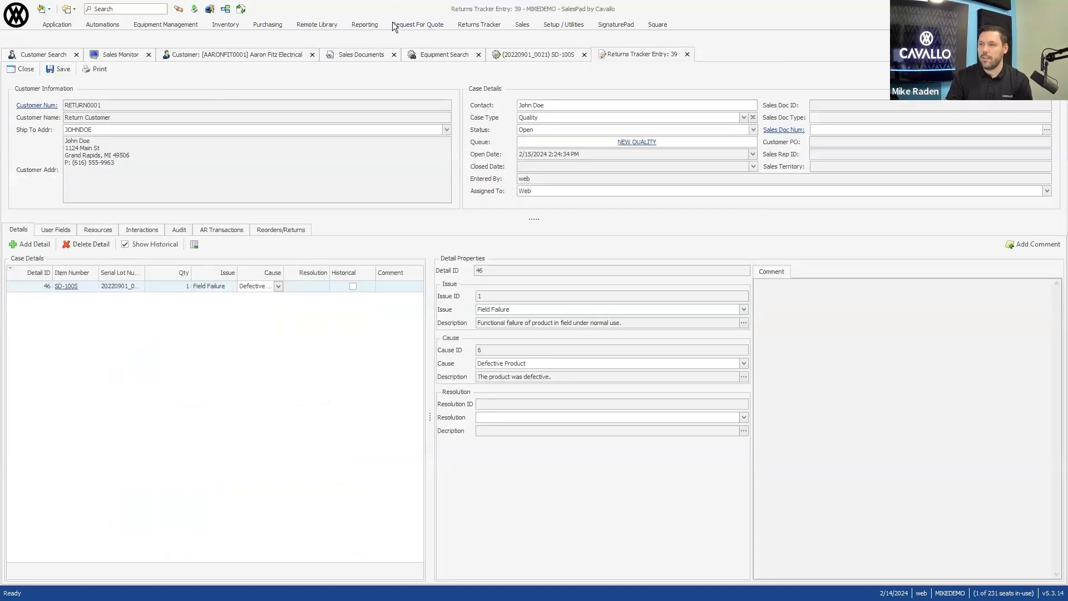
{"action": "left_click", "coordinate": [465, 25]}
{"action": "left_click", "coordinate": [142, 57]}
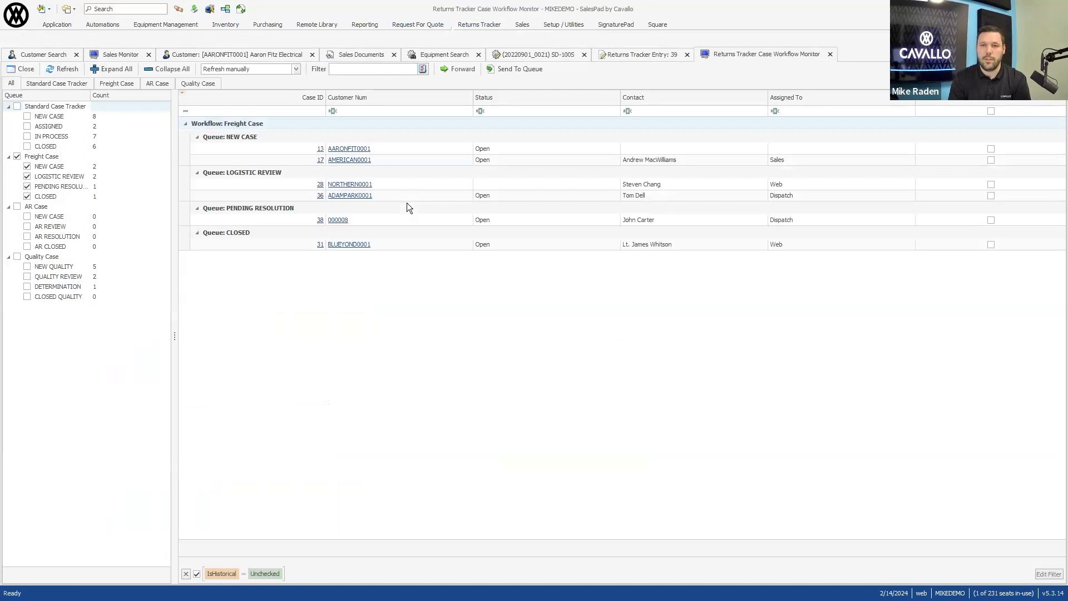
Add Queue Days and Queue Hours columns to the grid via the Column Chooser
{"action": "right_click", "coordinate": [893, 102]}
{"action": "left_click", "coordinate": [928, 191]}
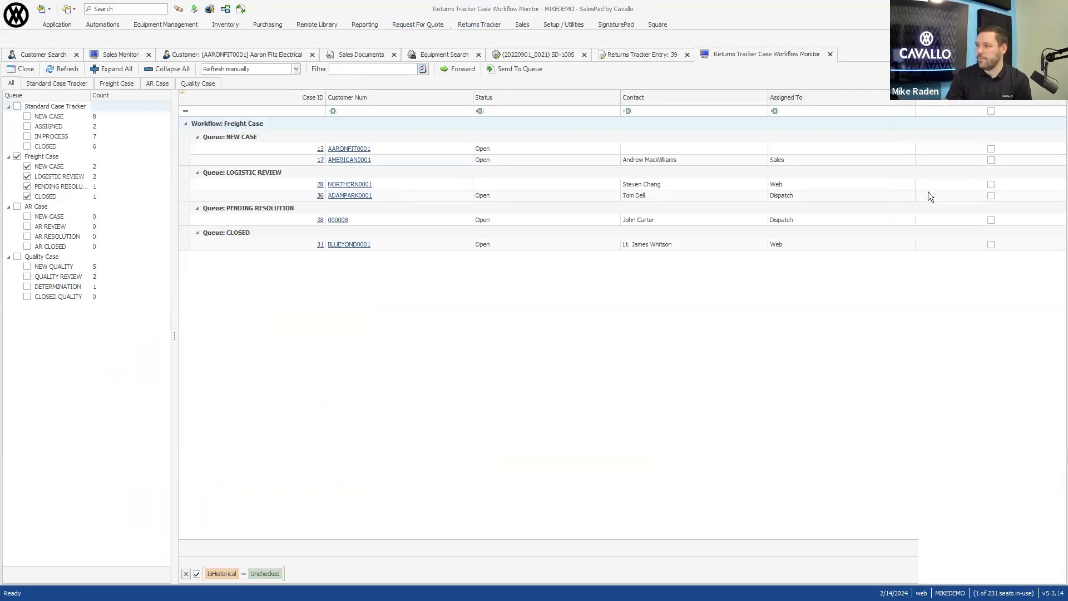
{"action": "scroll", "coordinate": [959, 314], "scroll_direction": "down", "scroll_amount": 5}
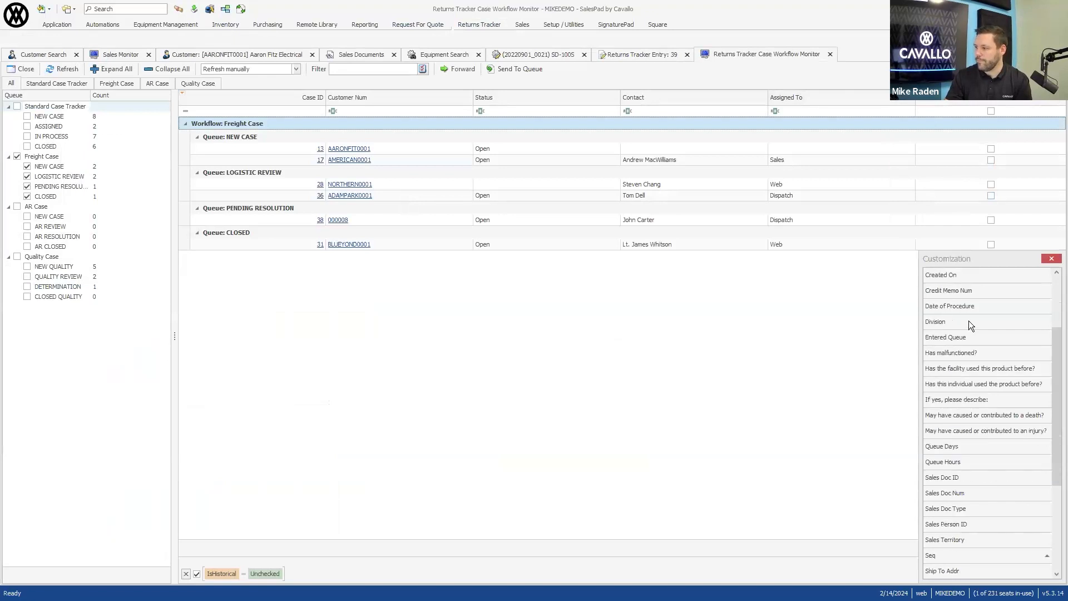
{"action": "left_click_drag", "start_coordinate": [956, 307], "coordinate": [916, 104]}
{"action": "left_click_drag", "start_coordinate": [965, 314], "coordinate": [946, 104]}
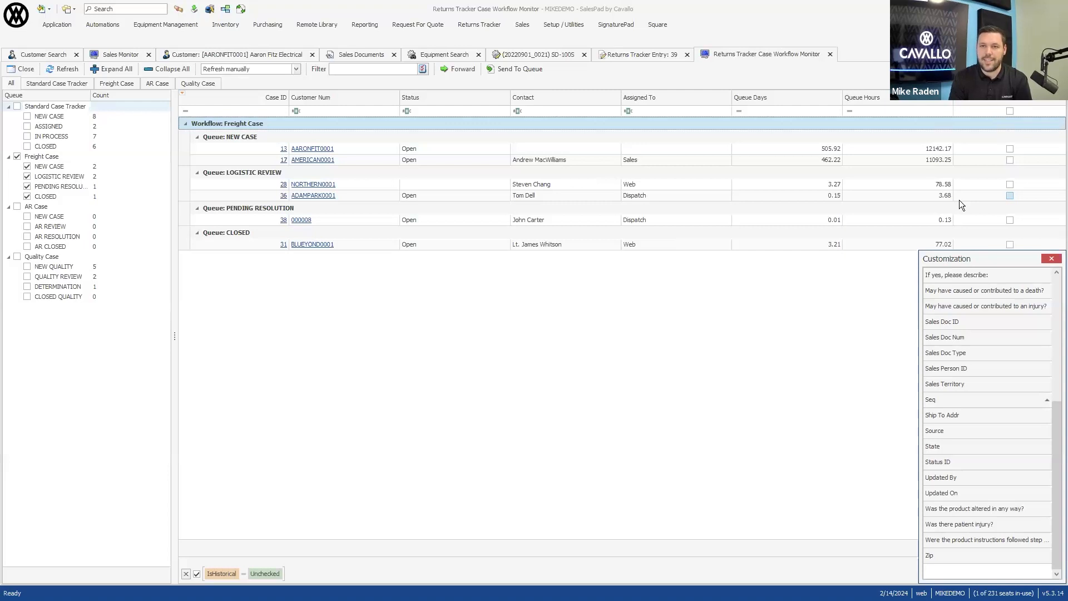
{"action": "left_click", "coordinate": [1052, 258]}
Give Queue Days values greater than 400 a Red Fill, then advance the presentation slide
{"action": "right_click", "coordinate": [800, 97]}
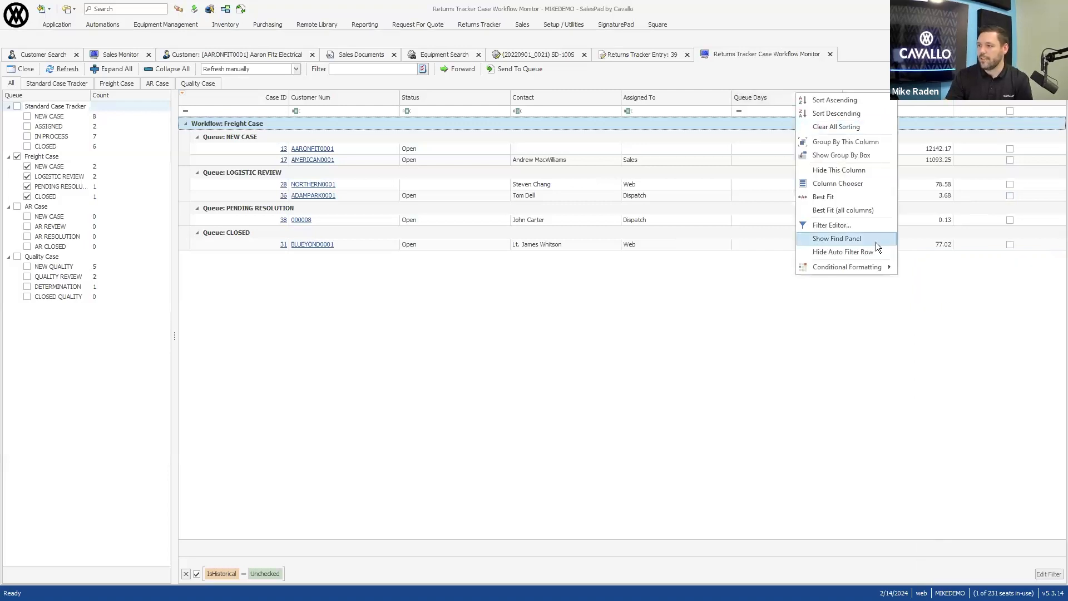
{"action": "mouse_move", "coordinate": [876, 265]}
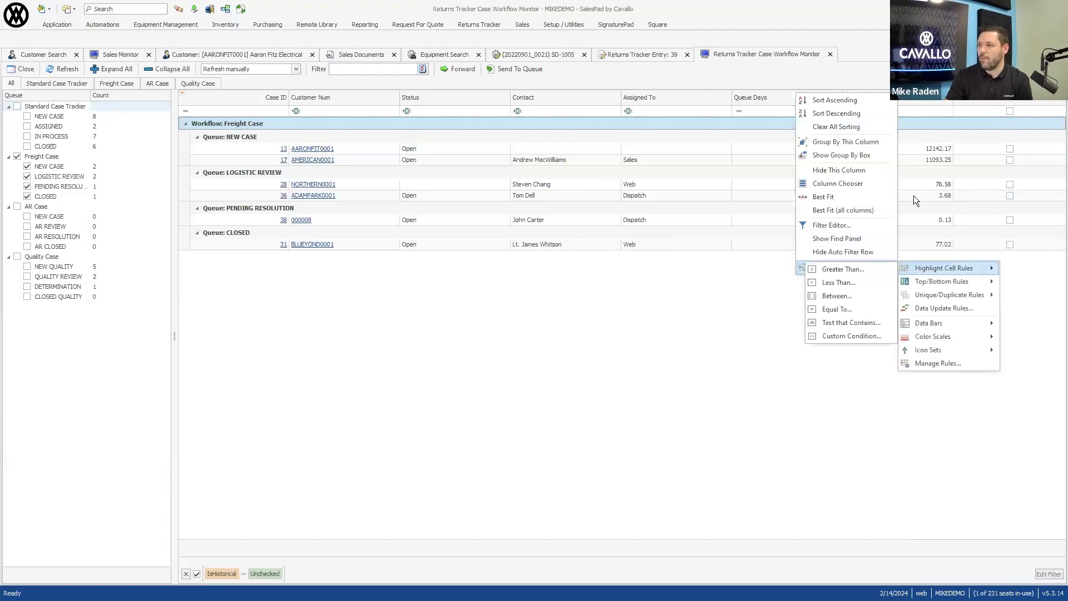
{"action": "mouse_move", "coordinate": [921, 273]}
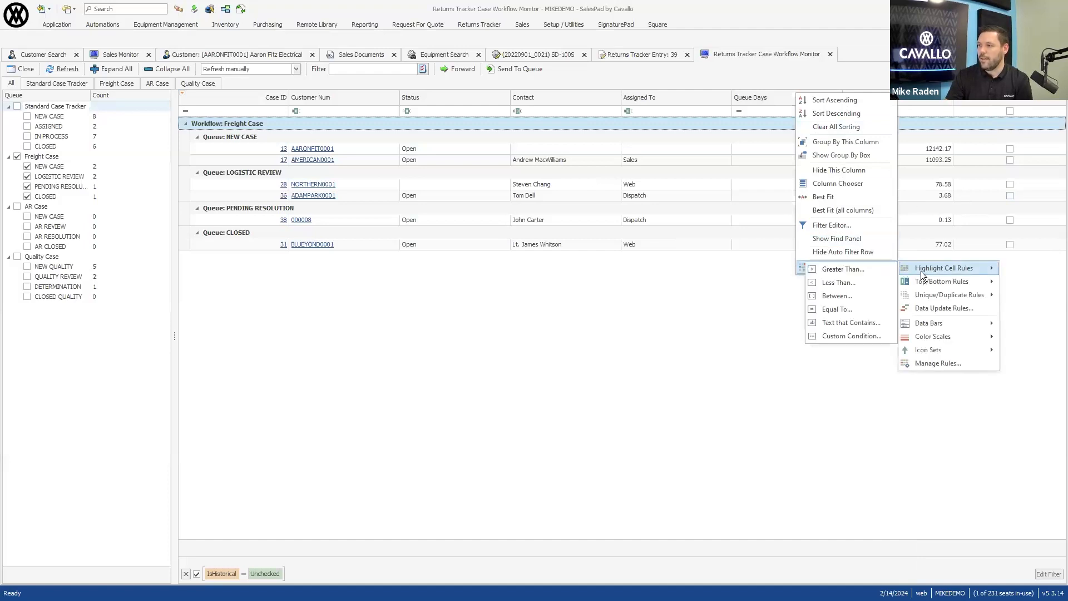
{"action": "left_click", "coordinate": [869, 269]}
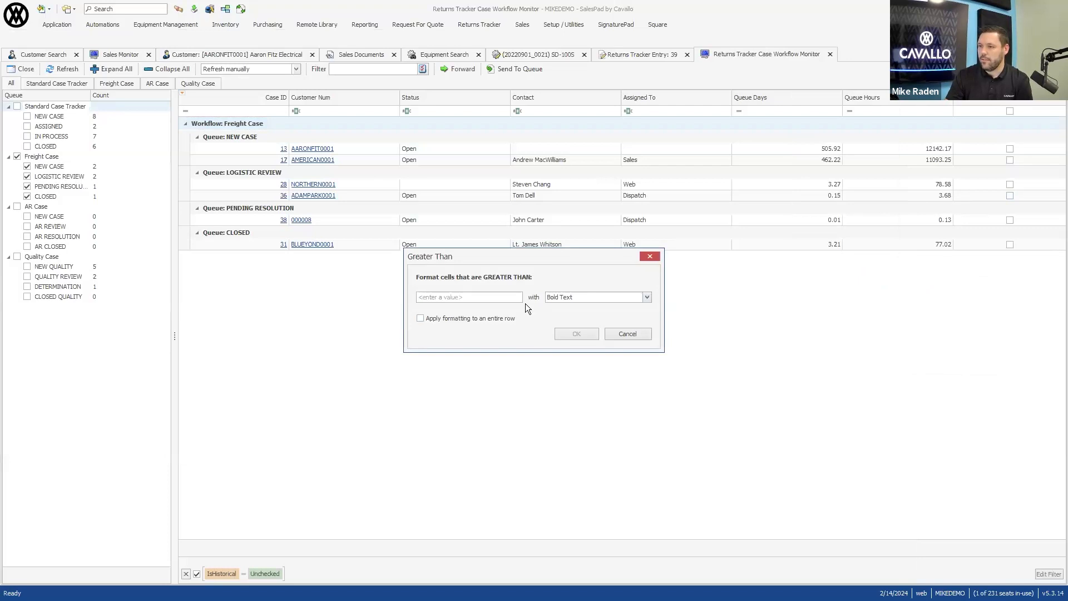
{"action": "type", "text": "400"}
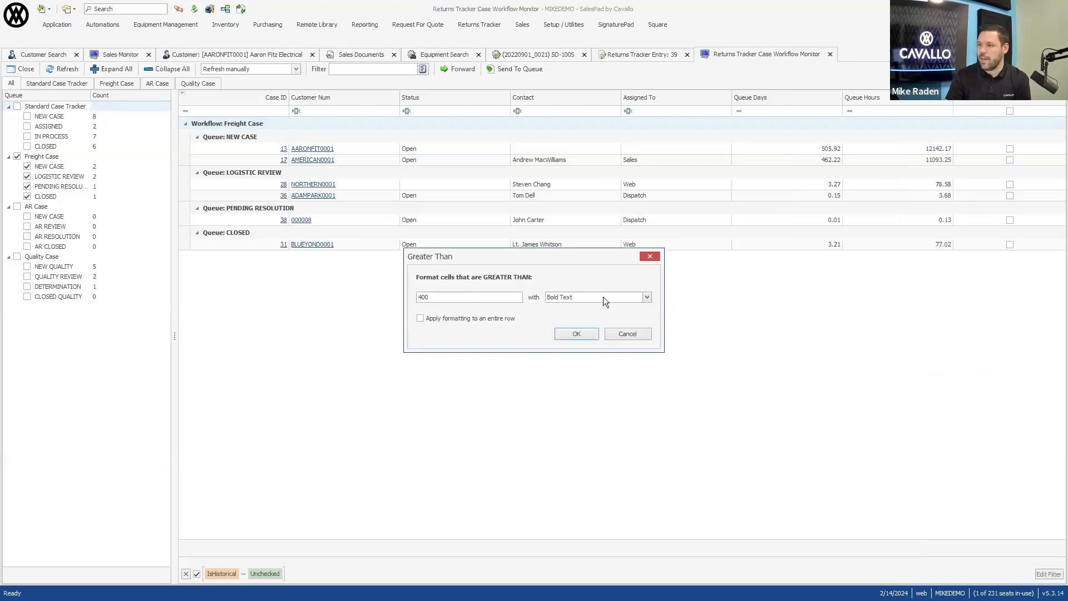
{"action": "left_click", "coordinate": [647, 297]}
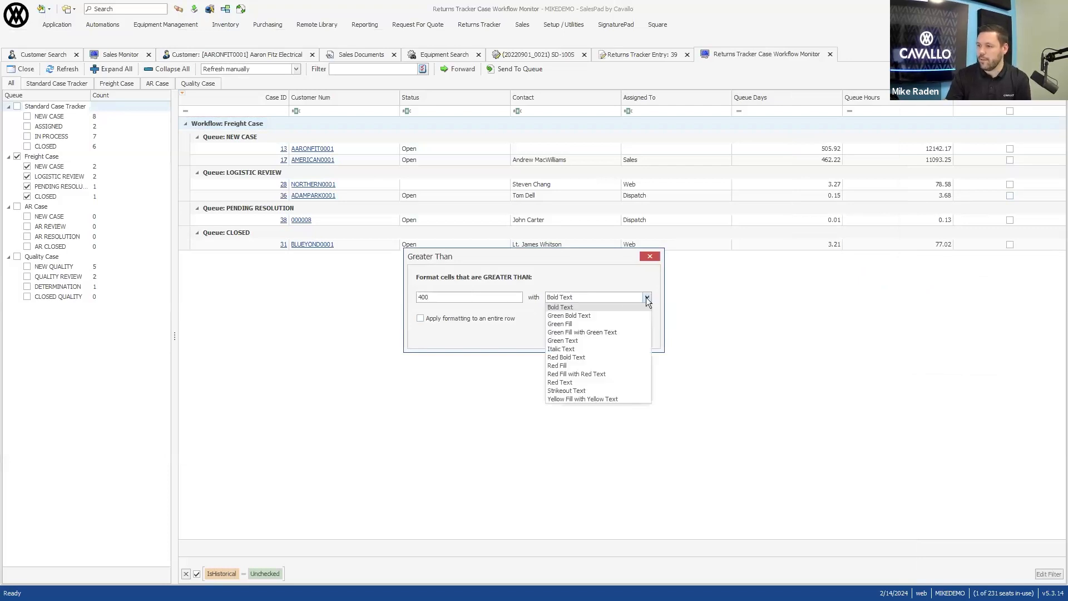
{"action": "left_click", "coordinate": [590, 365]}
{"action": "left_click", "coordinate": [592, 334]}
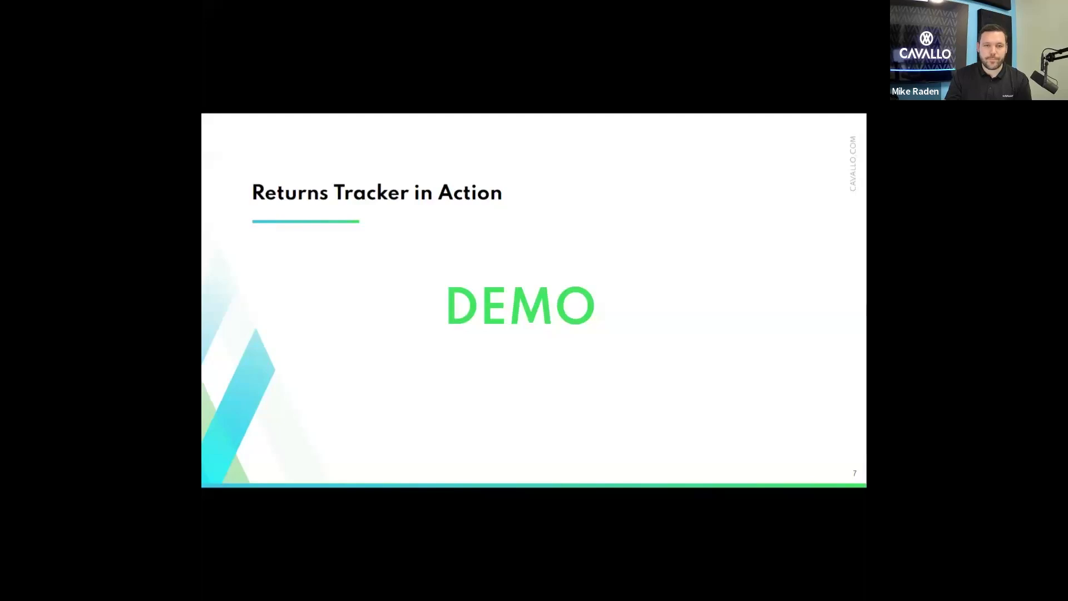
{"action": "key", "text": "Right"}
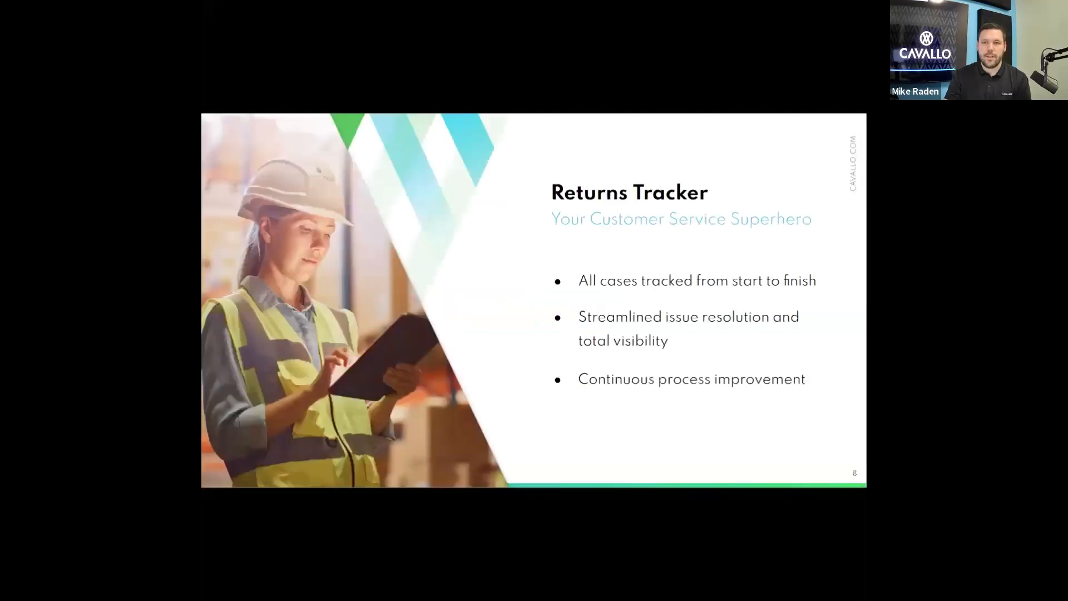